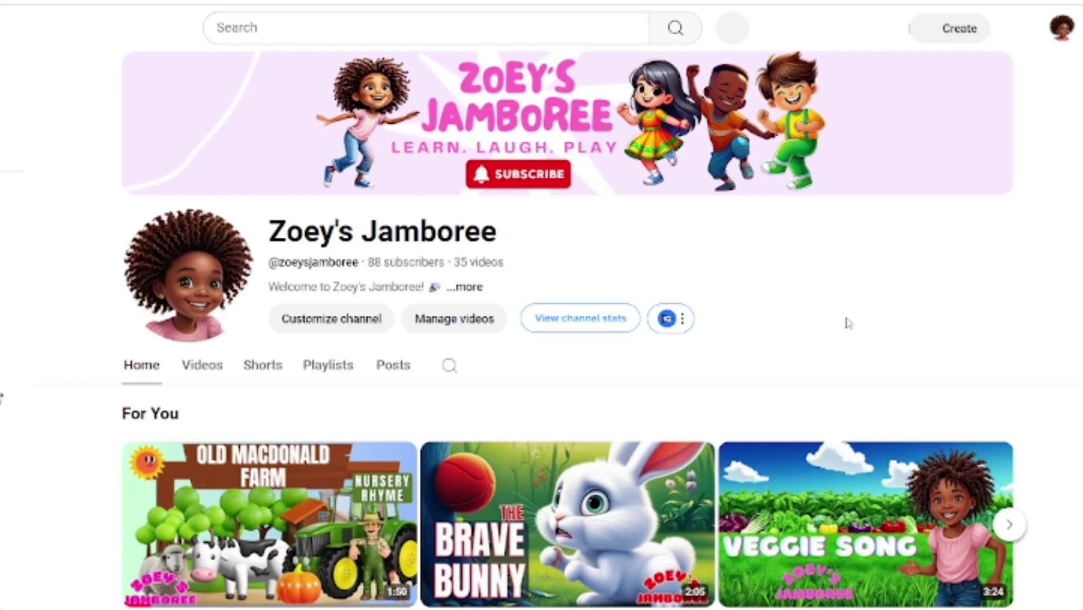
Look over the Zoey's Jamboree channel page and preview the Old MacDonald Had a Farm video
scroll(846, 321, down, 1)
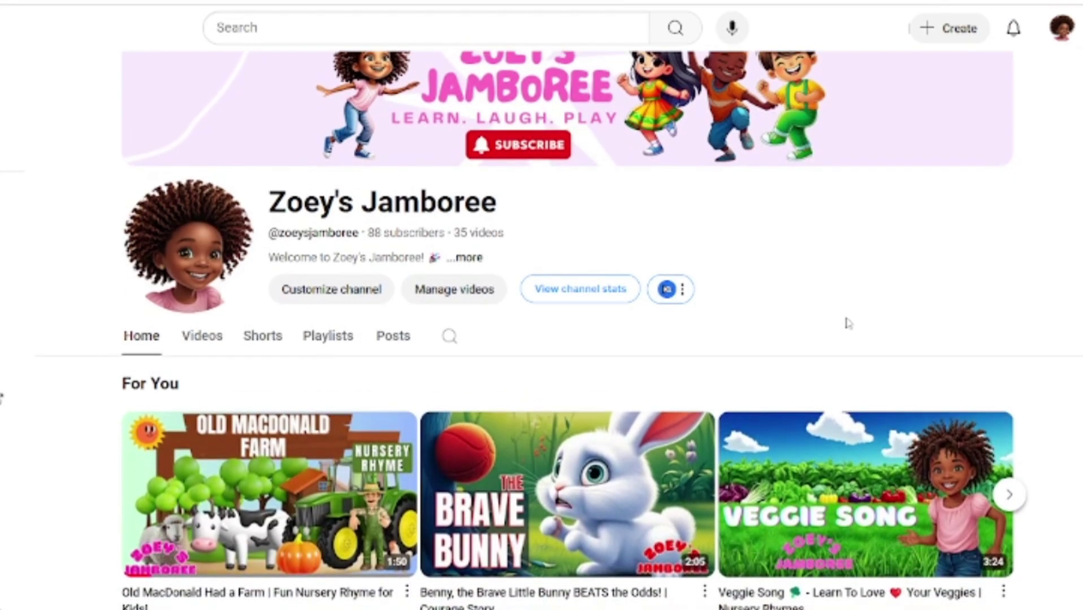
scroll(844, 323, down, 2)
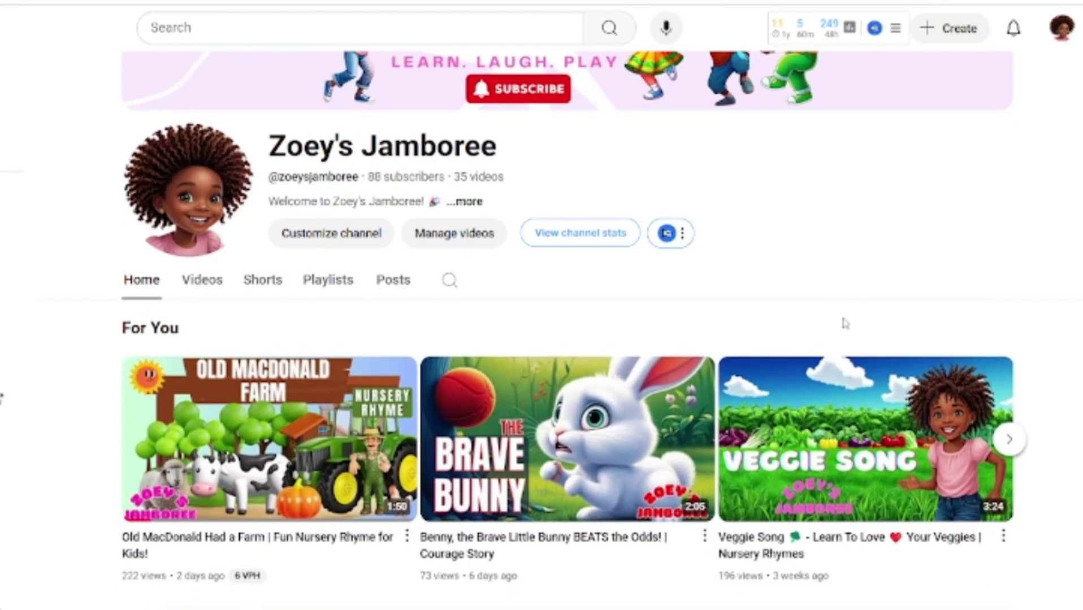
mouse_move(275, 432)
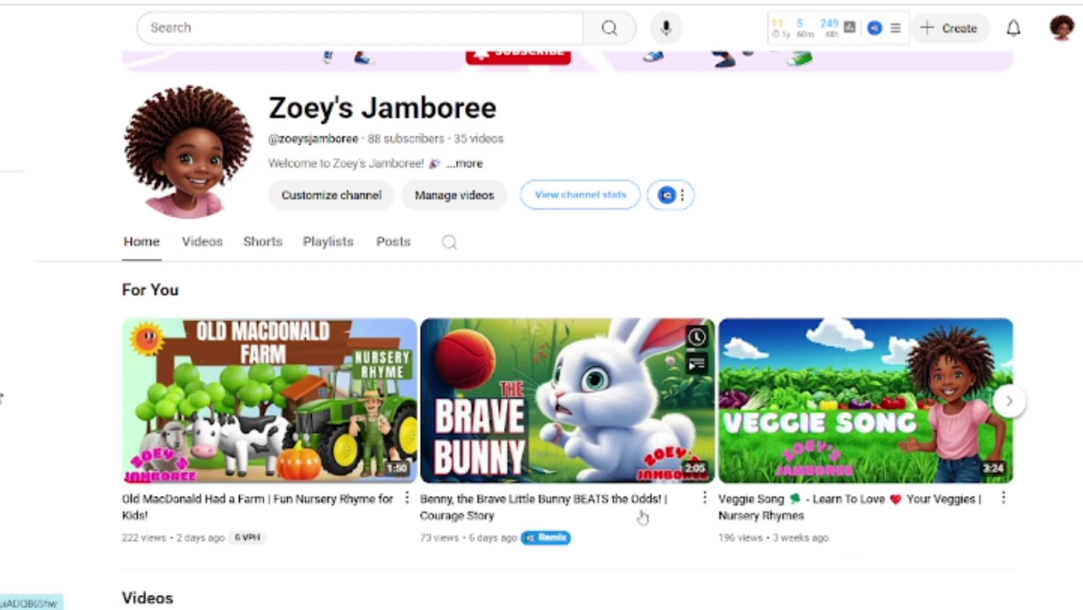
mouse_move(322, 441)
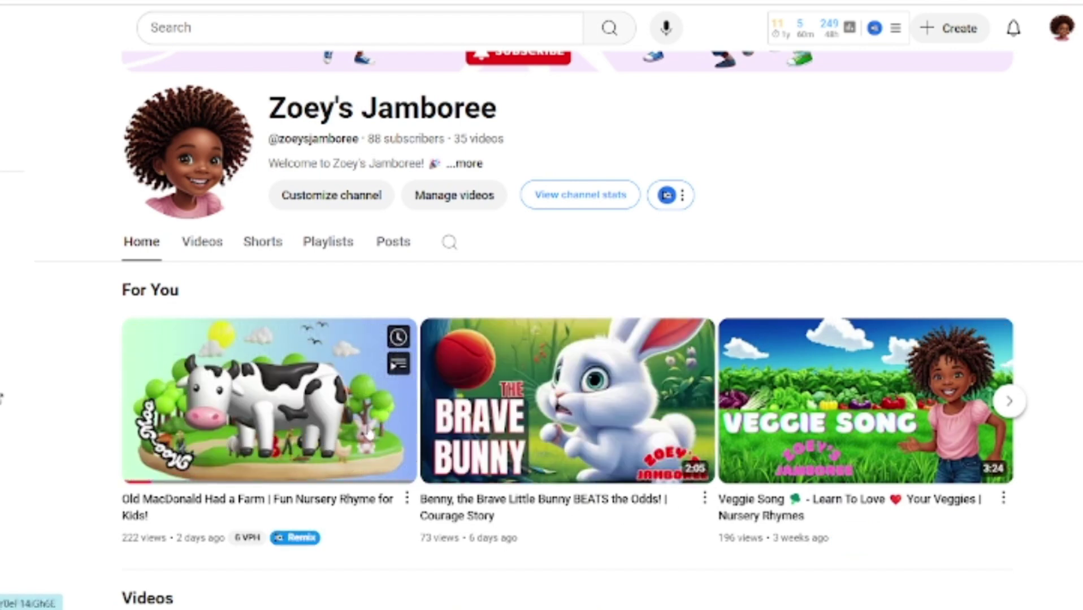
mouse_move(523, 404)
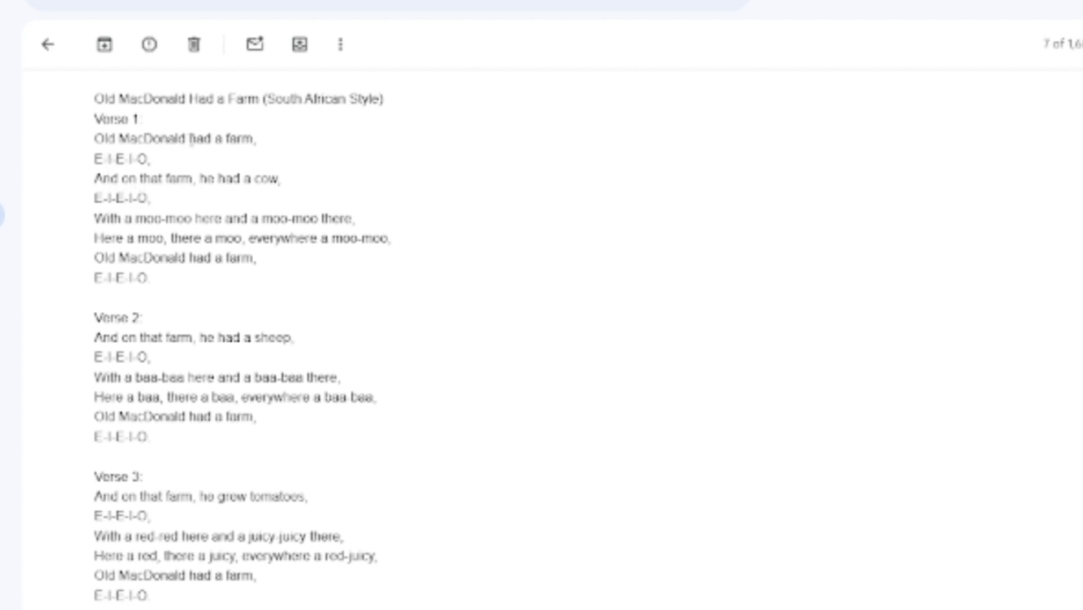
Read the first verses of the Old MacDonald lyrics in the email, highlighting the key words for farm, cow, sheep and tomatoes
scroll(207, 477, down, 3)
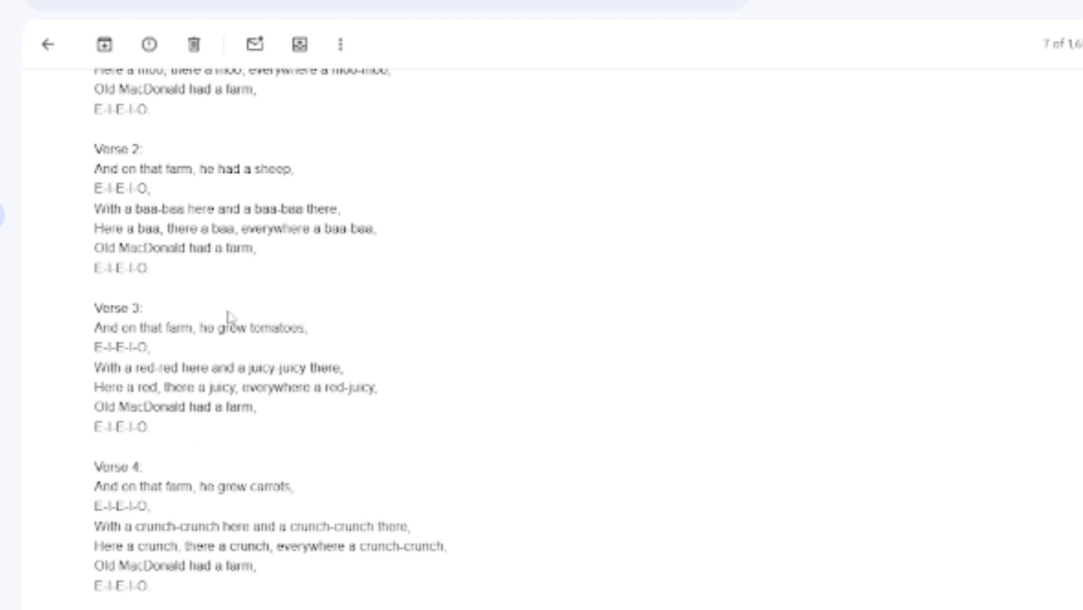
scroll(229, 315, up, 1)
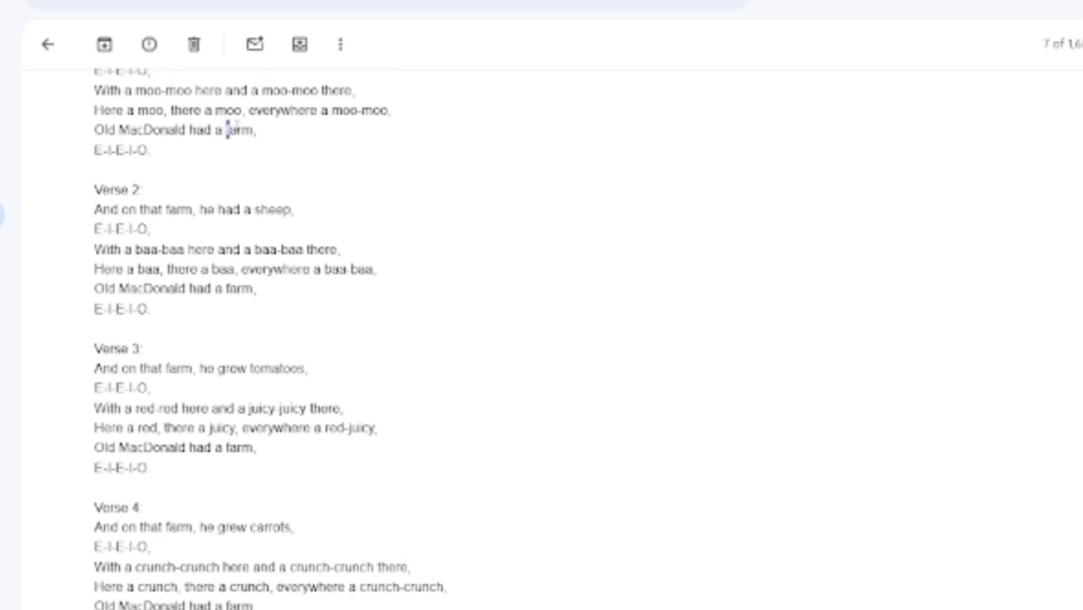
drag(227, 130, 256, 130)
scroll(229, 202, up, 3)
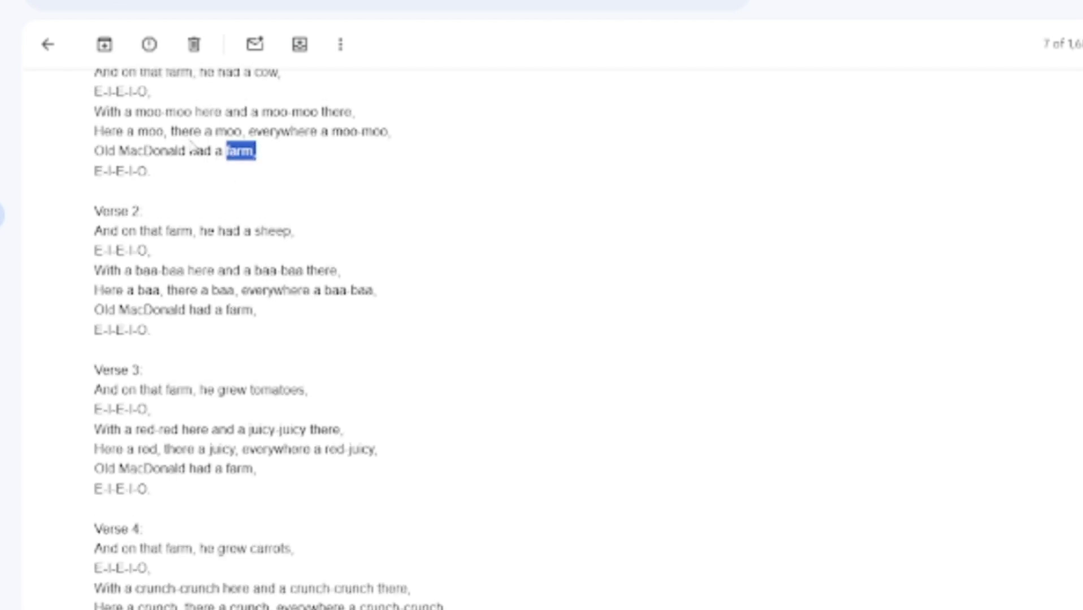
drag(256, 165, 282, 167)
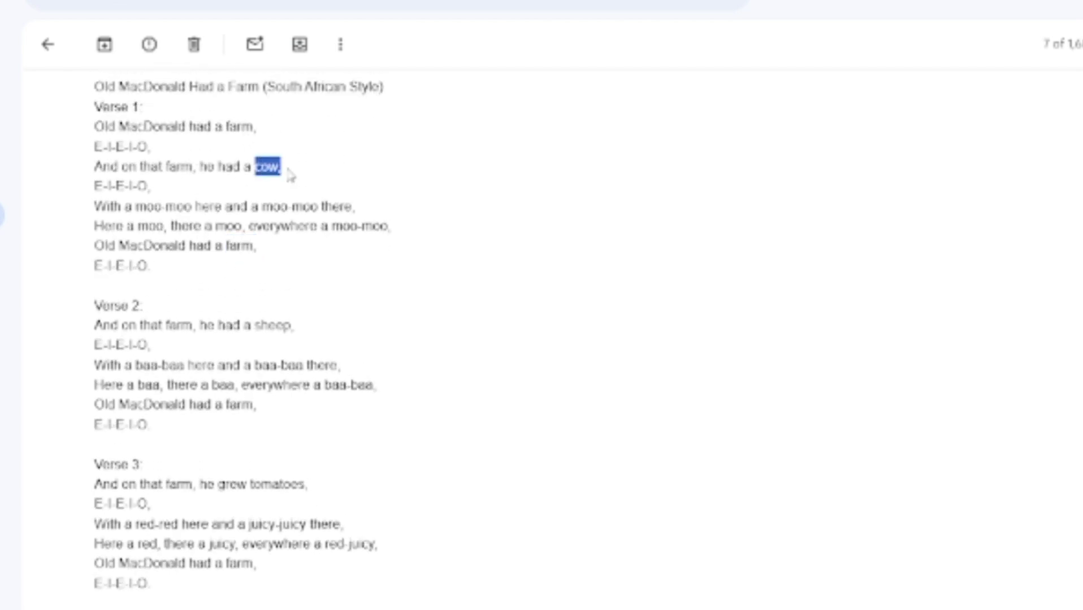
scroll(268, 316, down, 1)
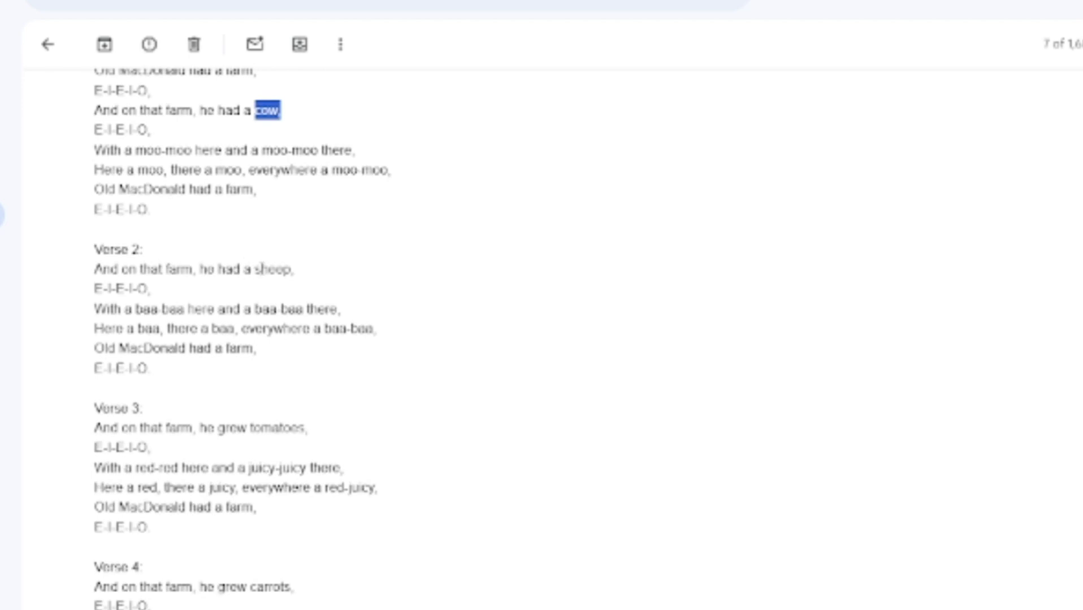
drag(261, 269, 283, 269)
drag(261, 427, 304, 430)
scroll(273, 509, down, 2)
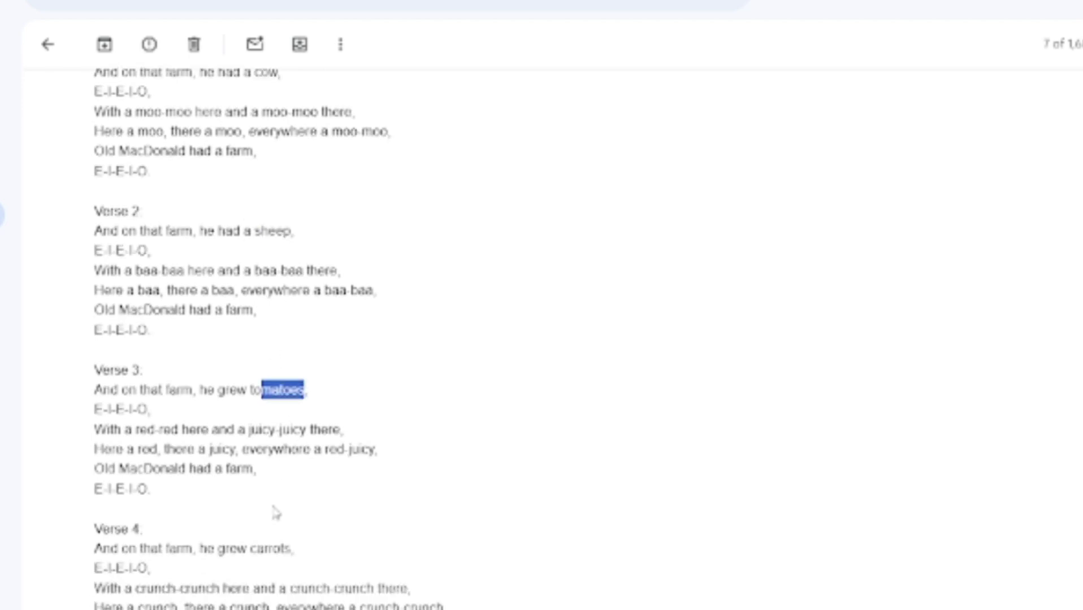
Read the remaining verses of the Old MacDonald lyrics, then return to the beginning of the song
click(267, 469)
scroll(248, 258, down, 2)
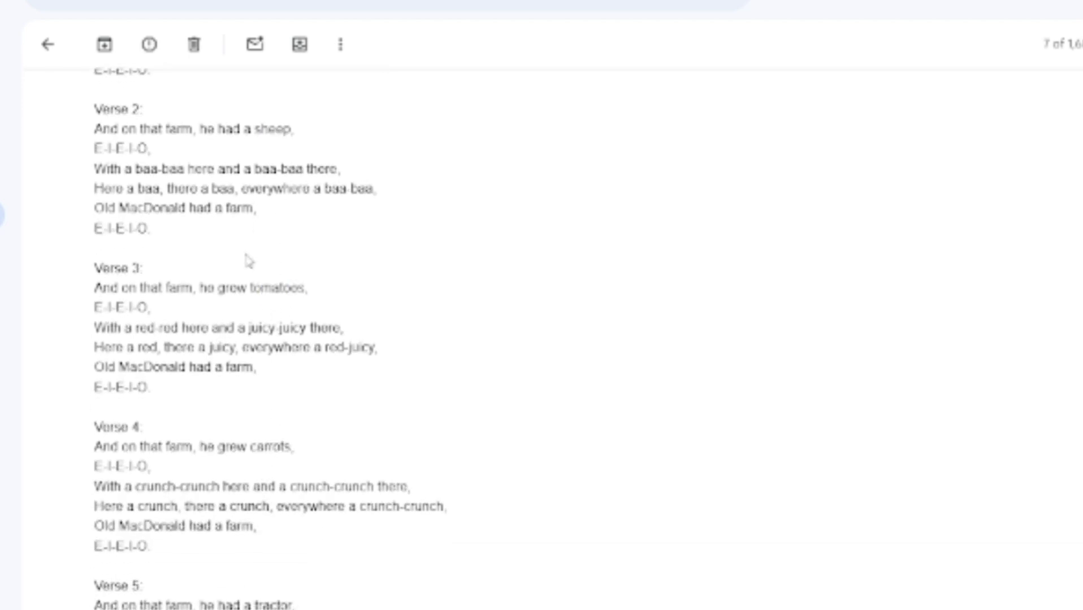
scroll(251, 415, down, 2)
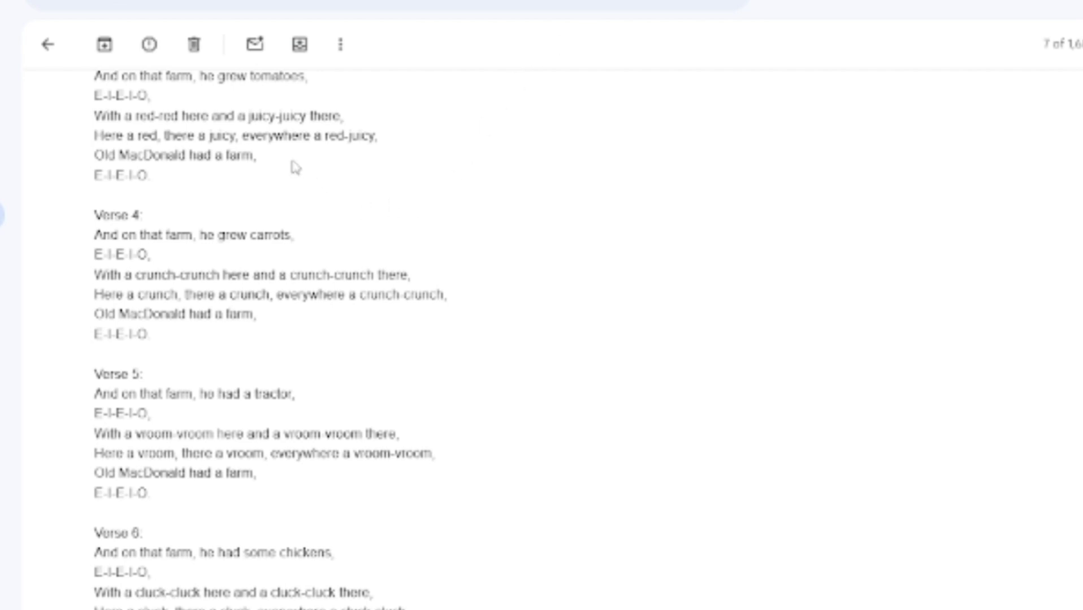
scroll(270, 196, down, 1)
scroll(297, 454, down, 3)
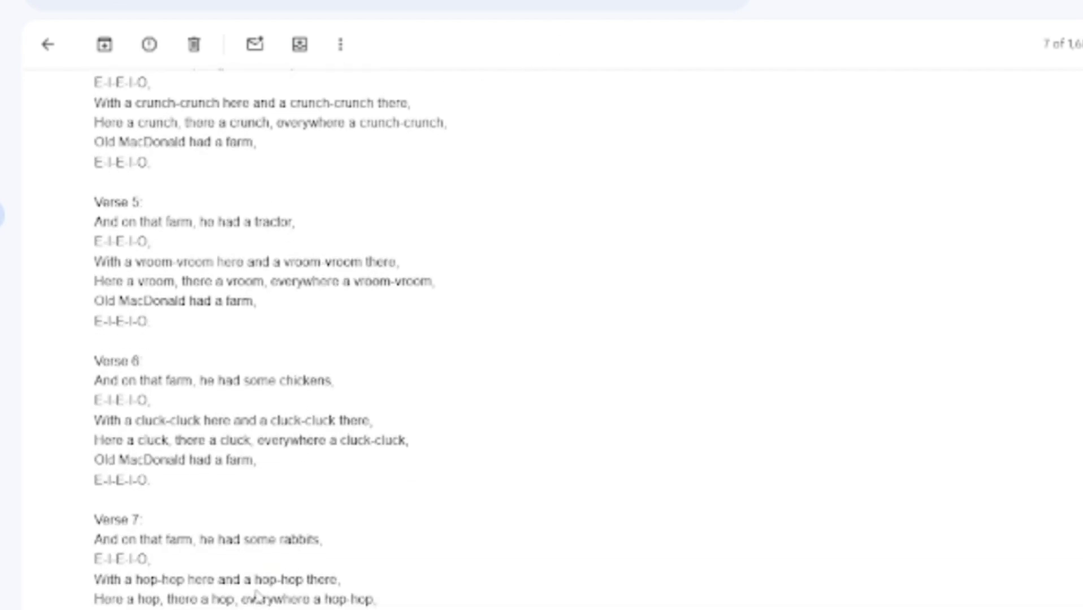
scroll(347, 457, up, 1)
scroll(425, 299, up, 10)
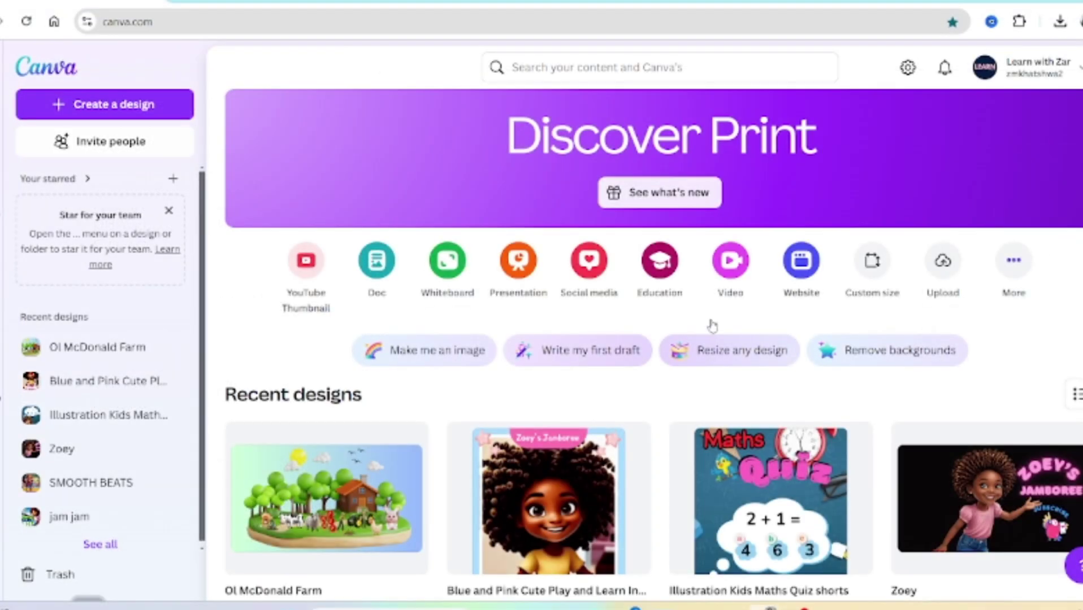
Create a new blank YouTube Video (1080p) design in Canva
click(731, 263)
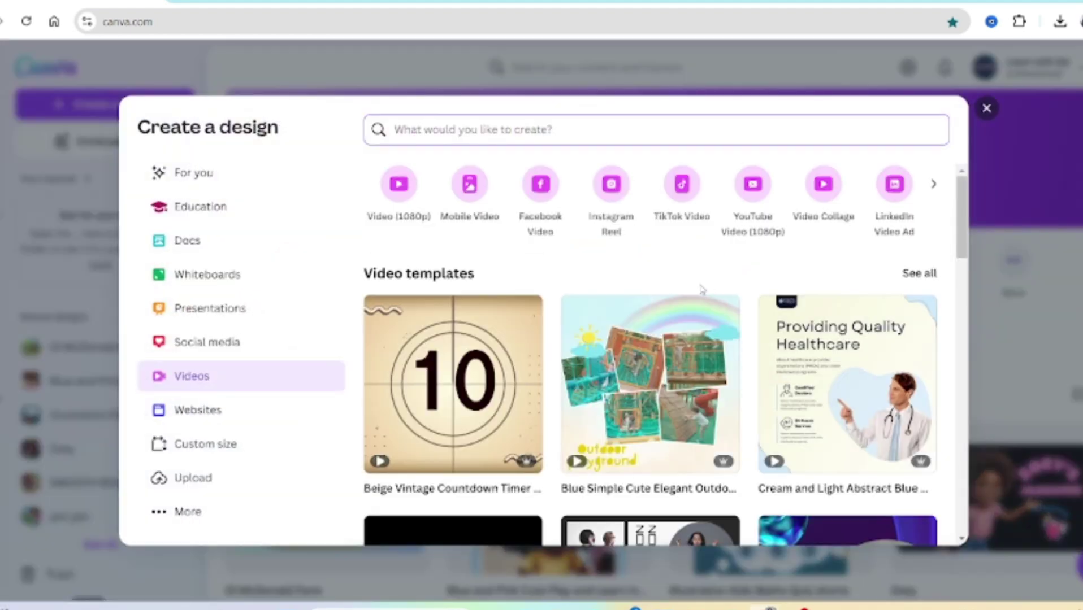
click(756, 192)
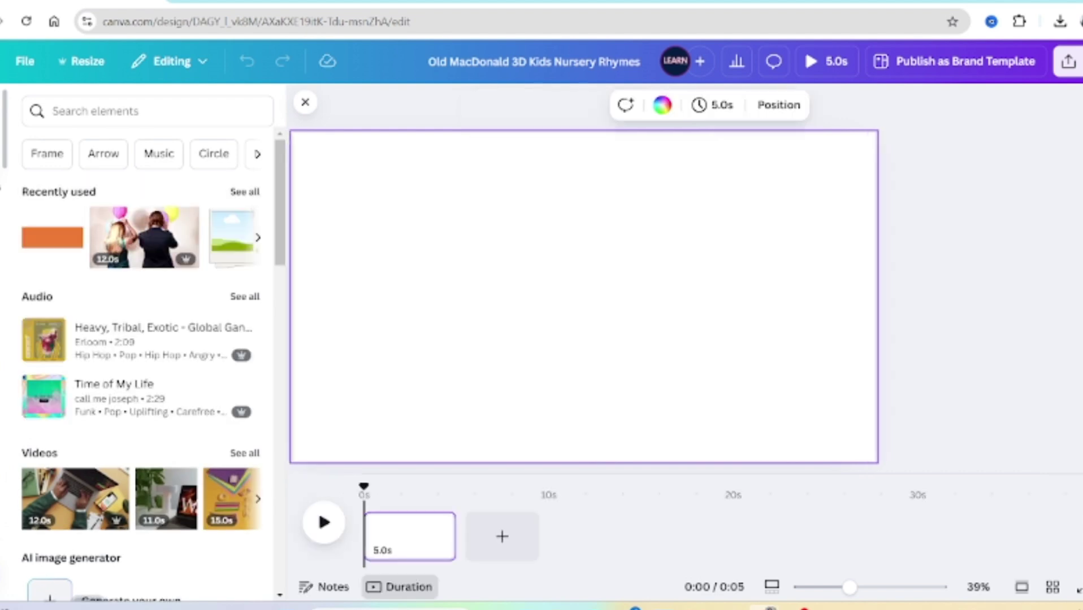
Search the elements for "Farm 3d", show all graphics results, and check the details of the Country House 3D Icon
click(76, 109)
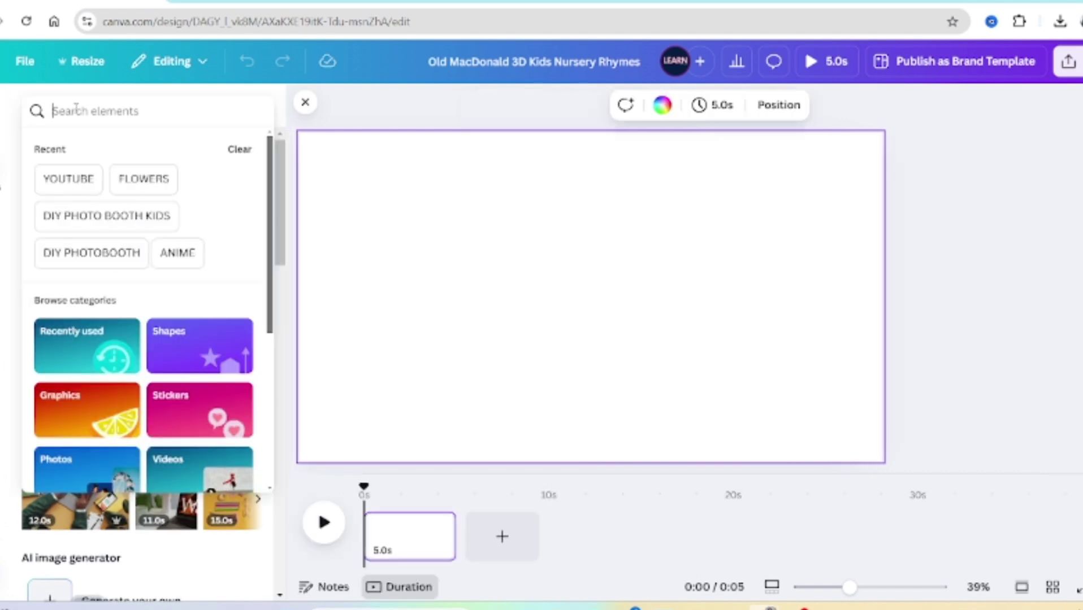
text(Farm)
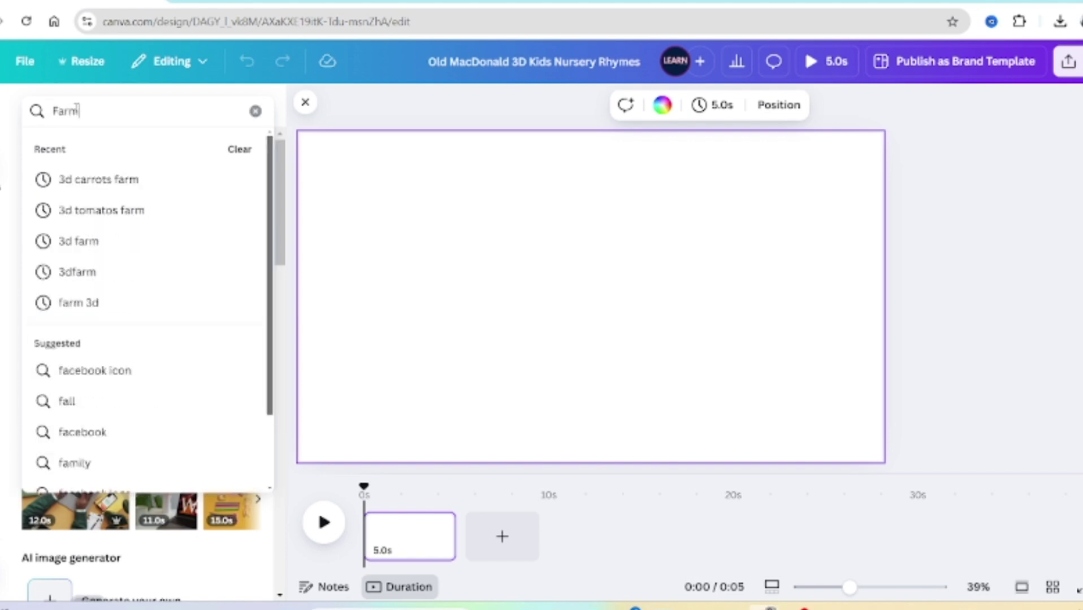
text( 3d)
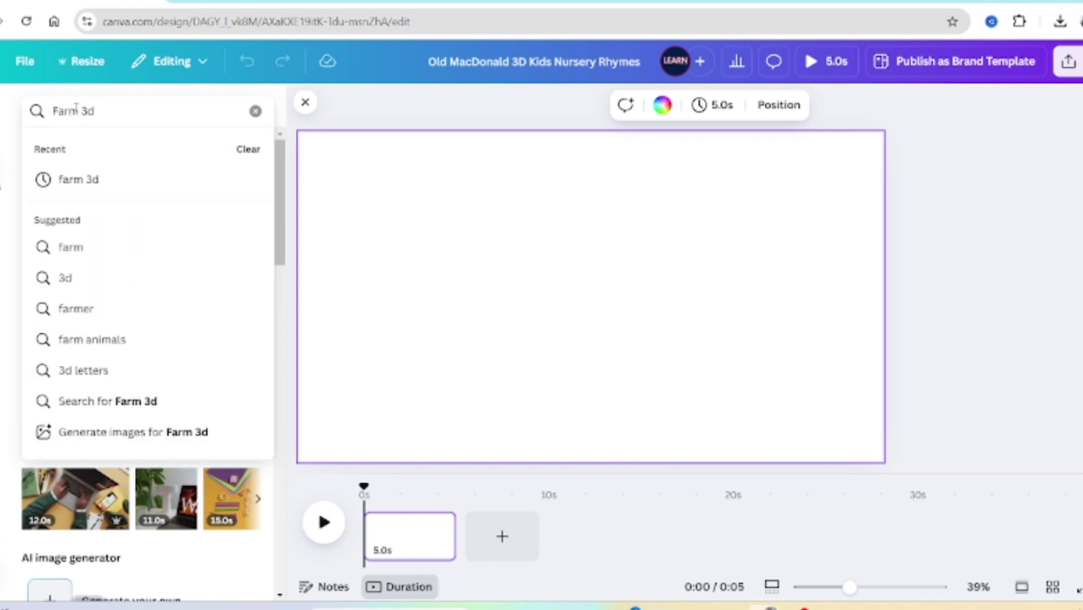
key(Return)
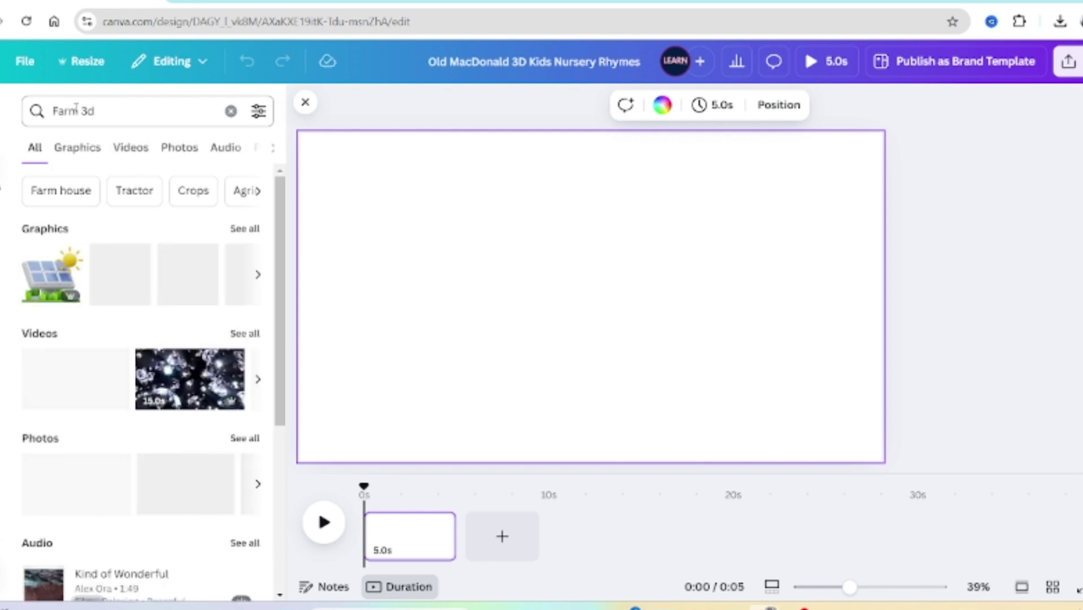
click(244, 228)
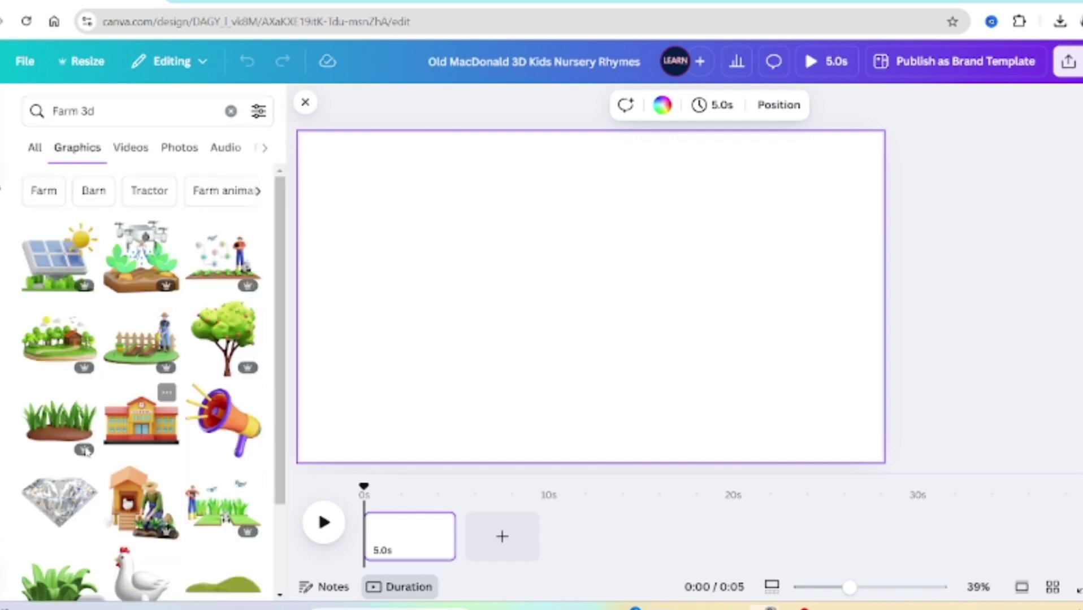
click(85, 314)
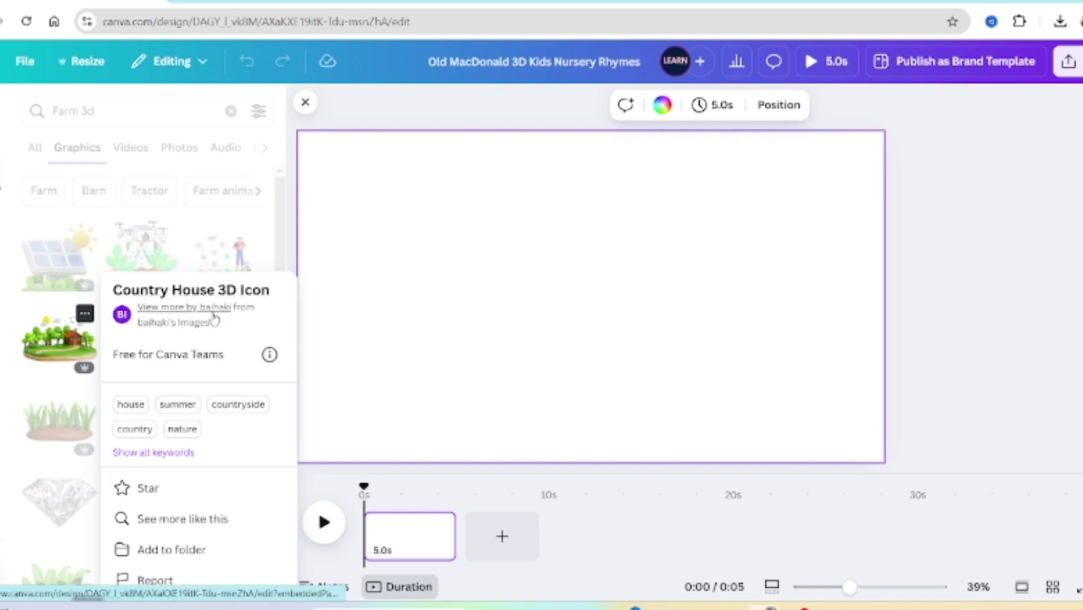
click(400, 308)
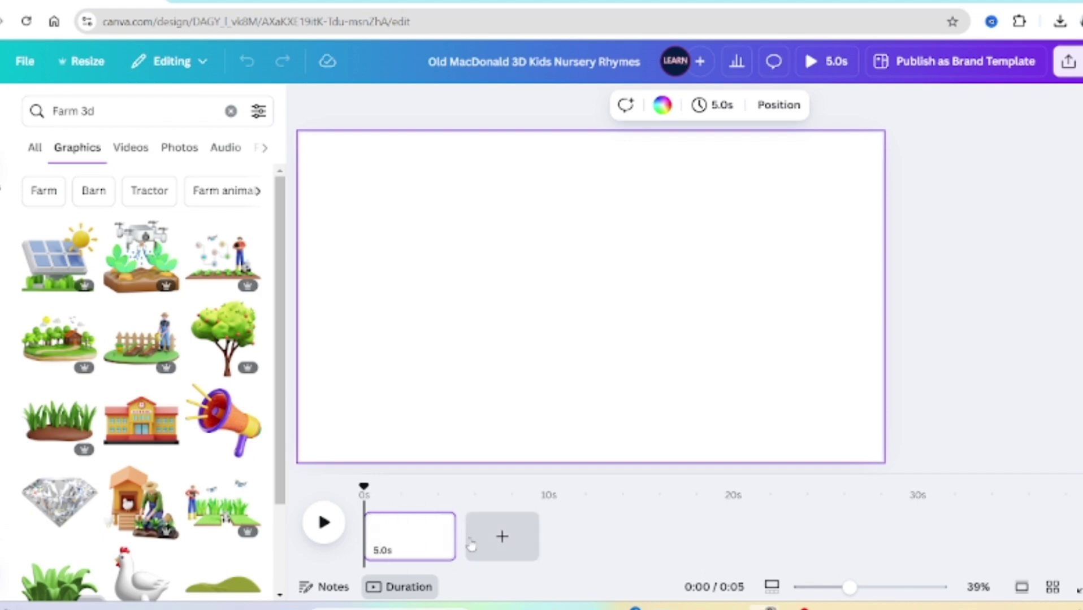
Set the page background to the default light green-to-blue gradient
click(662, 105)
drag(279, 180, 277, 496)
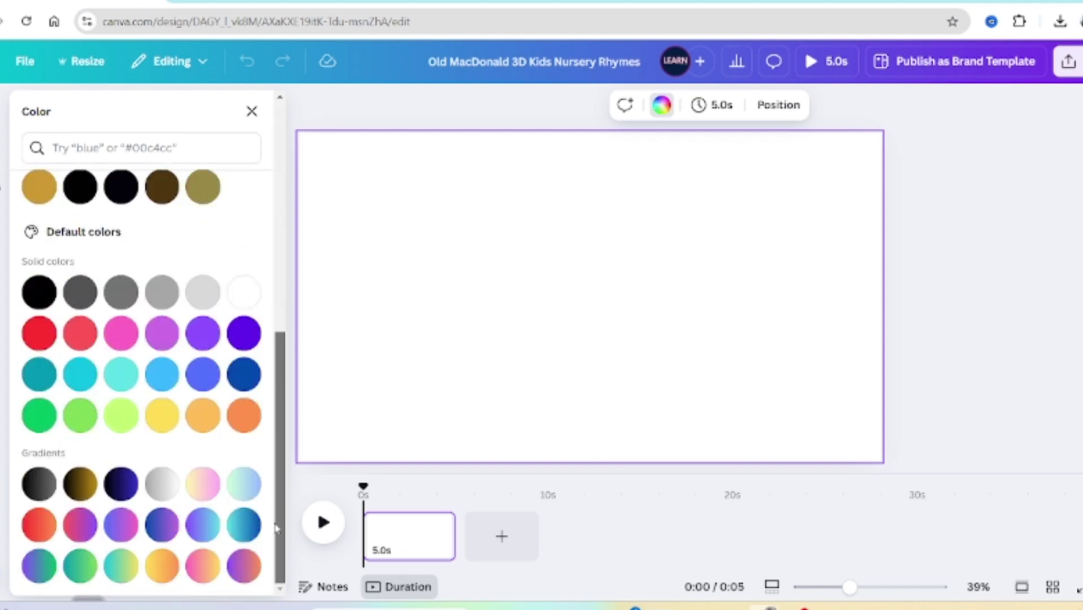
click(244, 485)
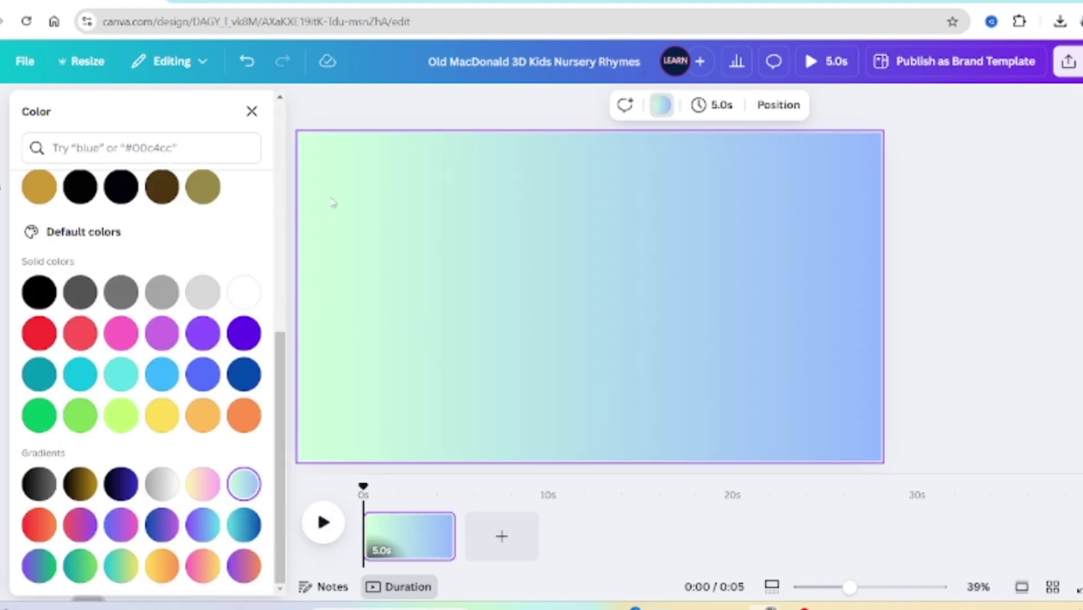
click(251, 112)
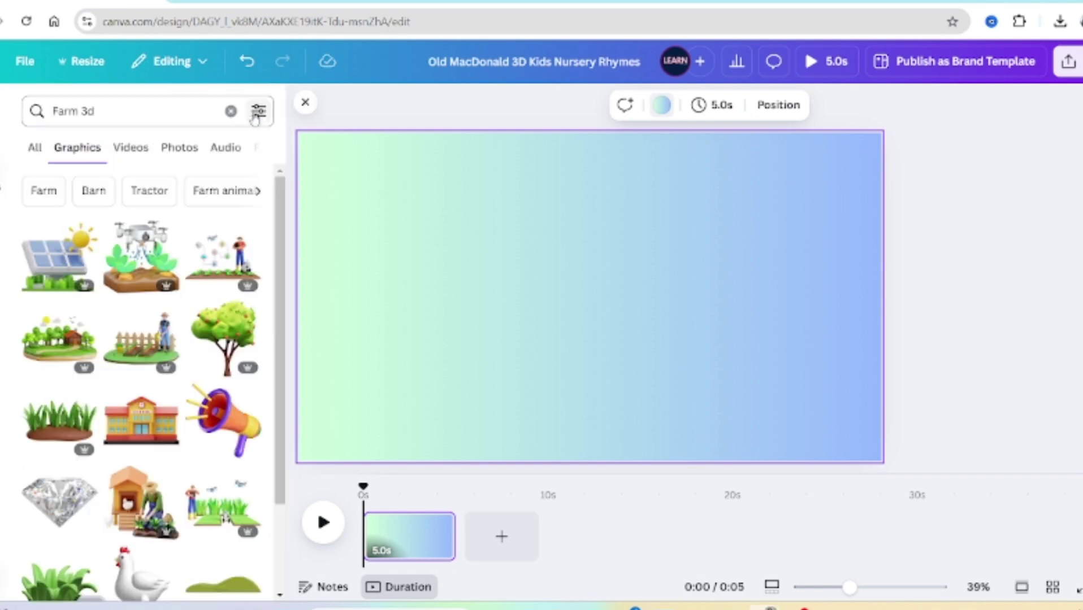
Add the Country House 3D Icon to the page, enlarge it to about 1,805 × 1,078, and position it within the page
click(52, 349)
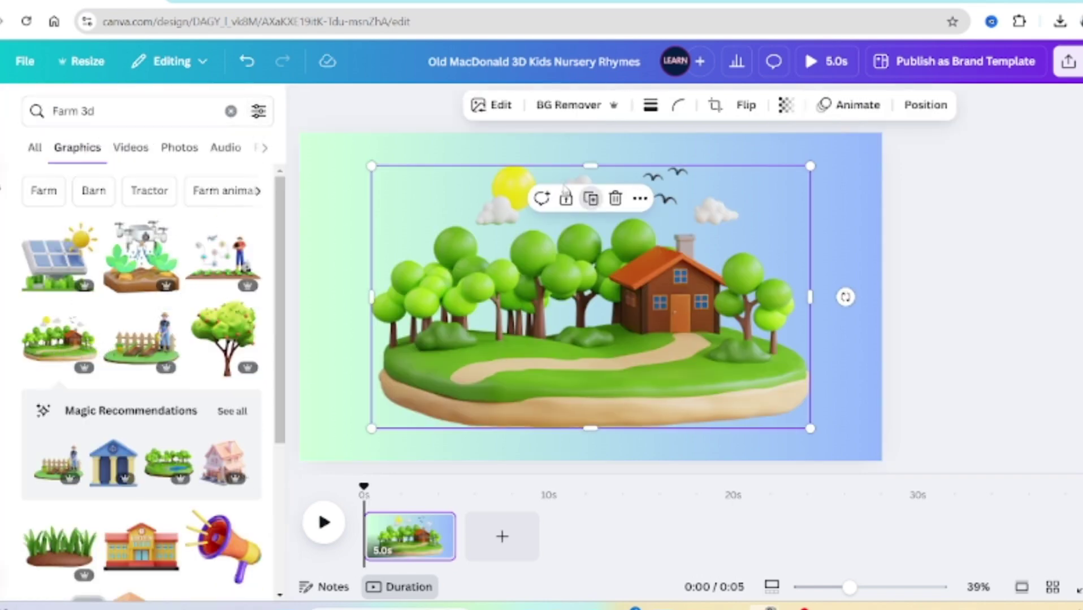
drag(499, 166, 475, 147)
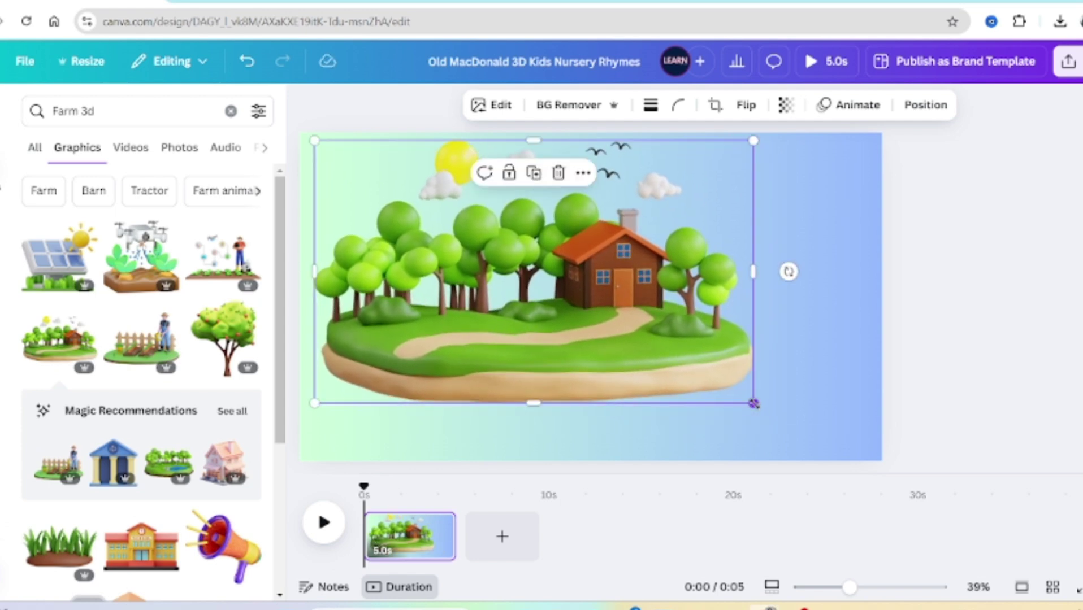
drag(753, 403, 861, 468)
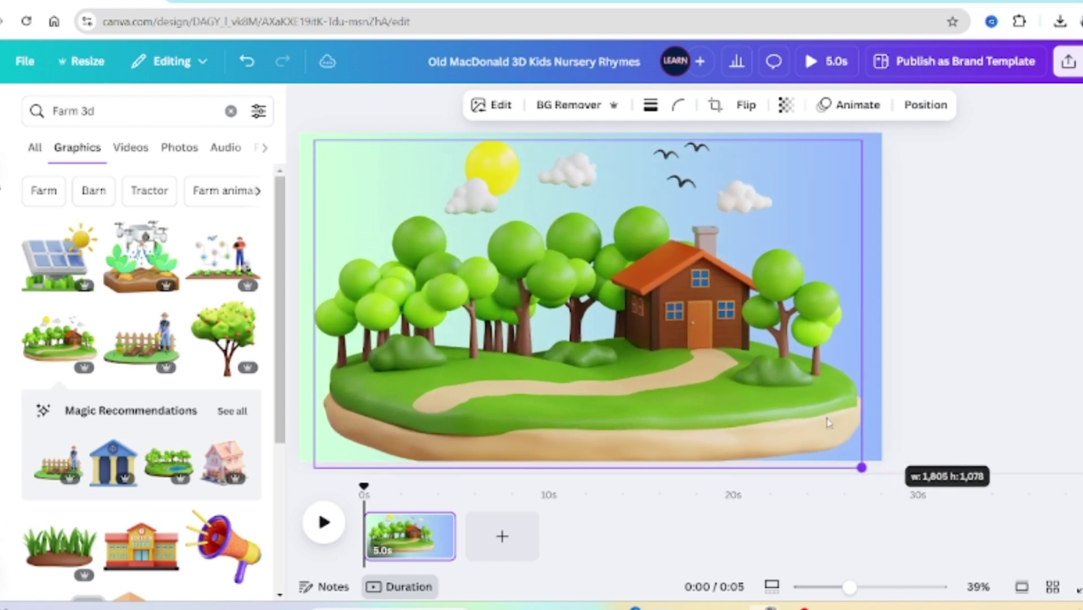
drag(739, 376, 741, 369)
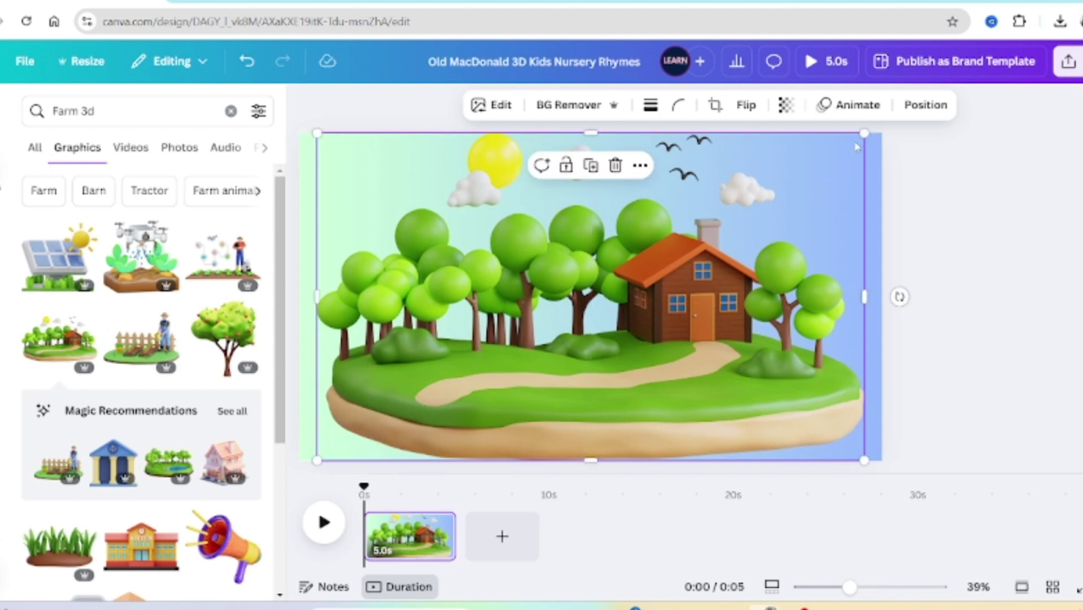
Shrink the farm scene slightly from its corners, leaving a small margin inside the page edges
drag(863, 133, 855, 138)
click(962, 328)
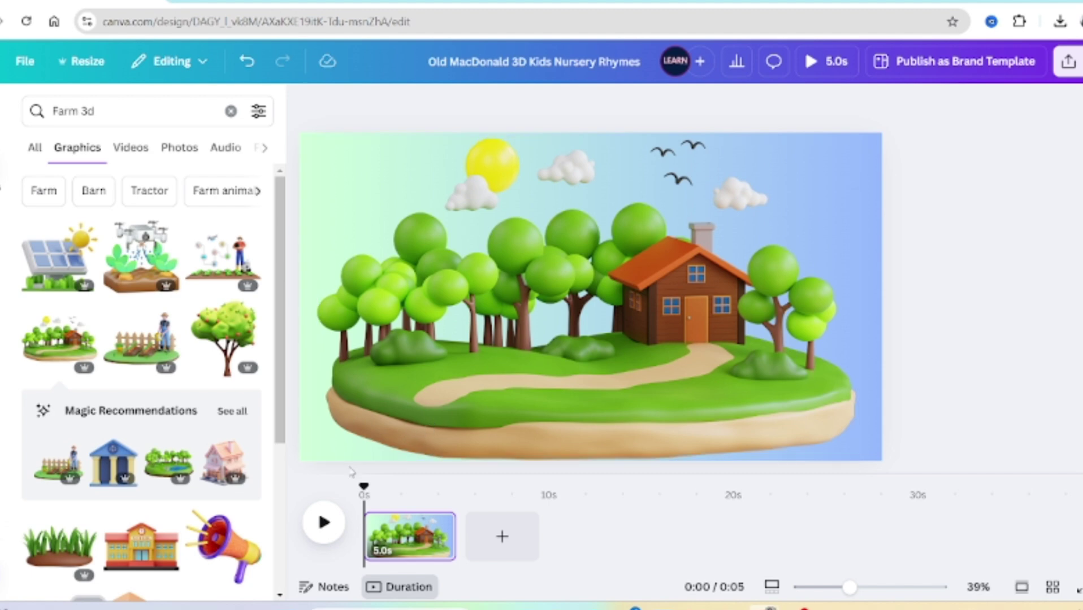
click(323, 451)
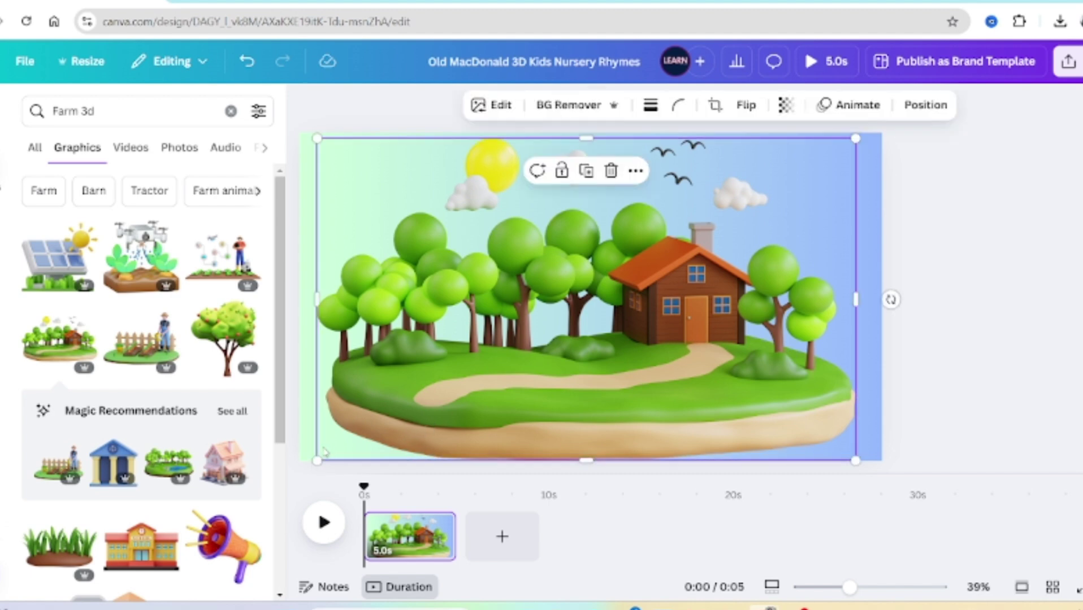
drag(316, 461, 322, 457)
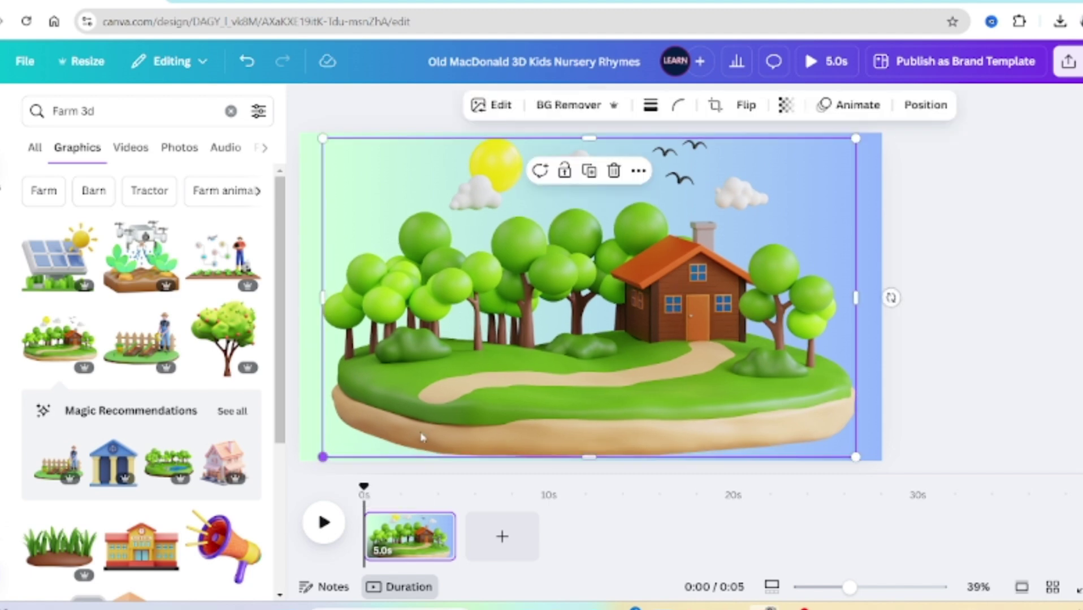
click(990, 335)
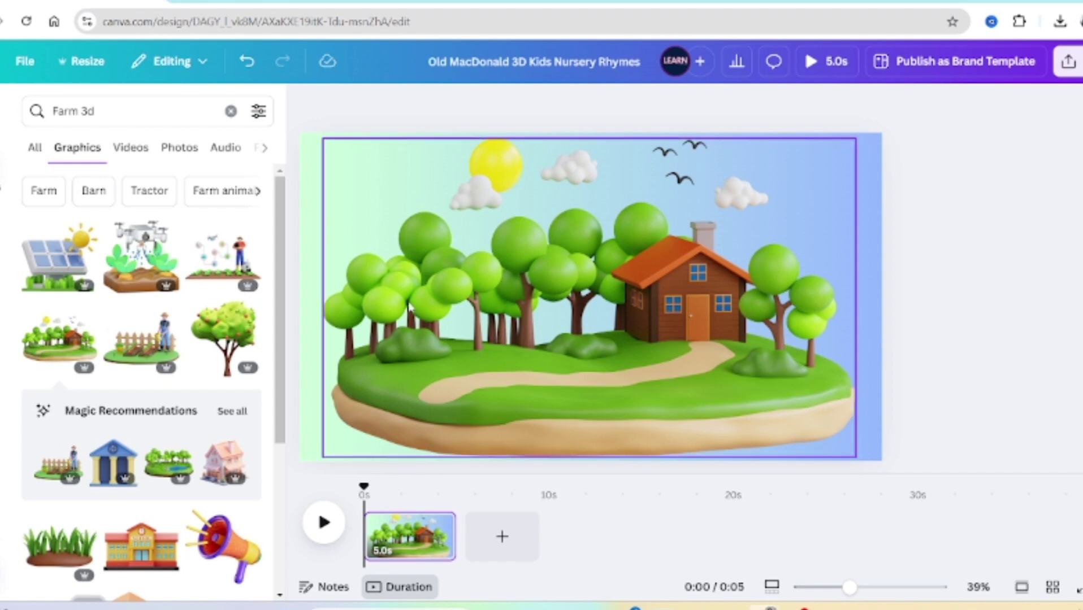
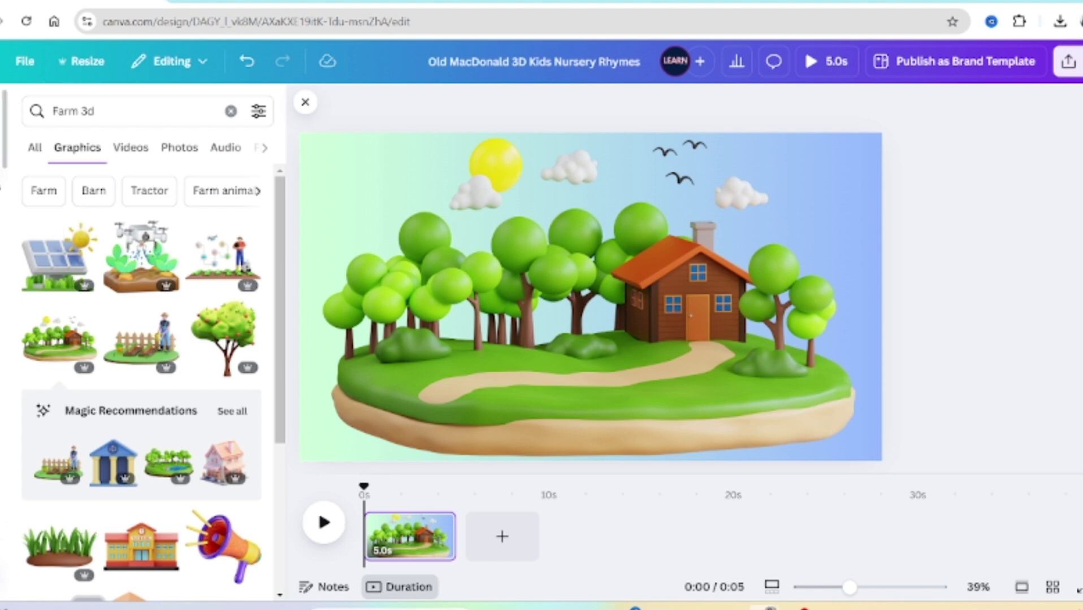
Add the uploaded "Old MacDonald Had a Farm" audio track to the video and preview its opening seconds
click(2, 169)
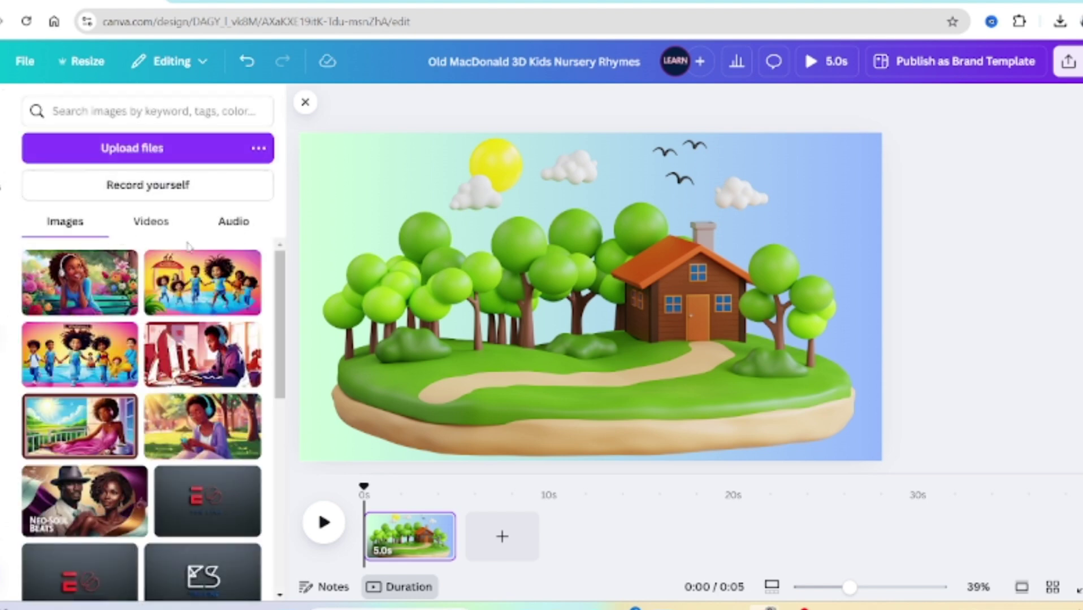
click(215, 232)
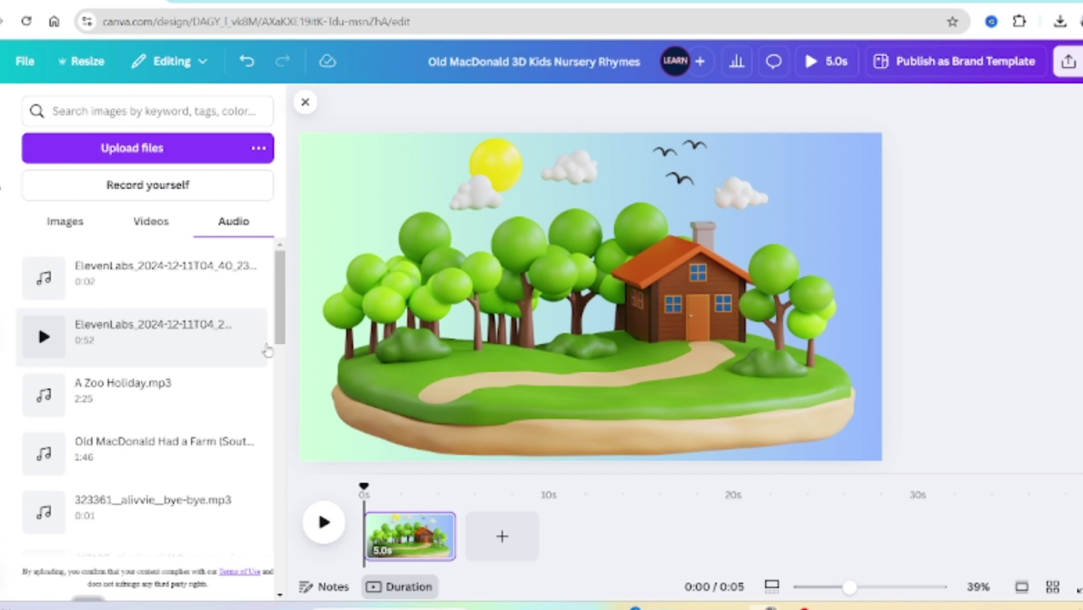
click(123, 446)
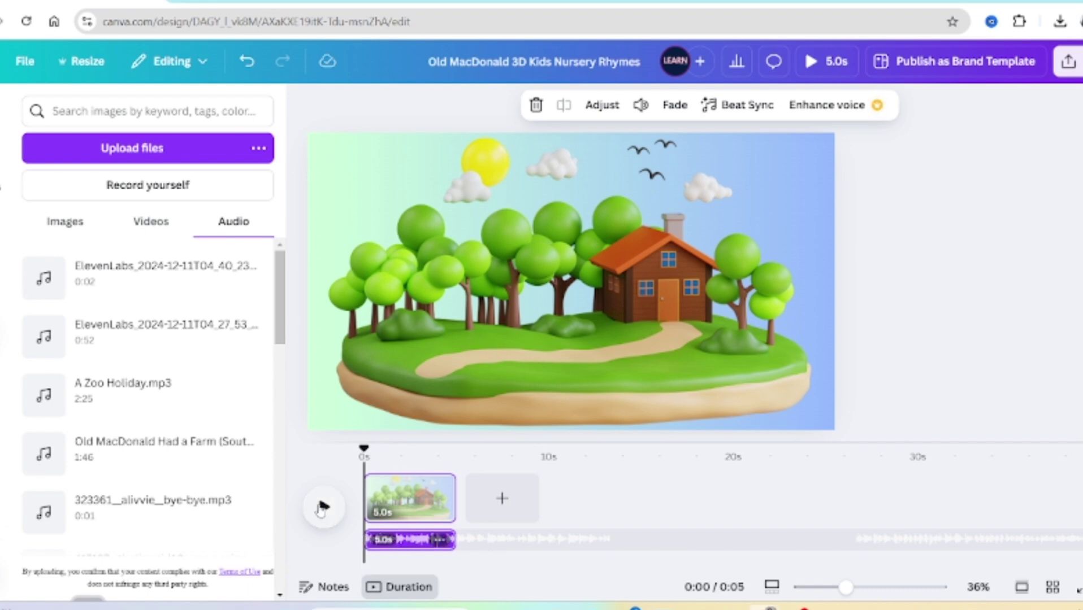
click(322, 507)
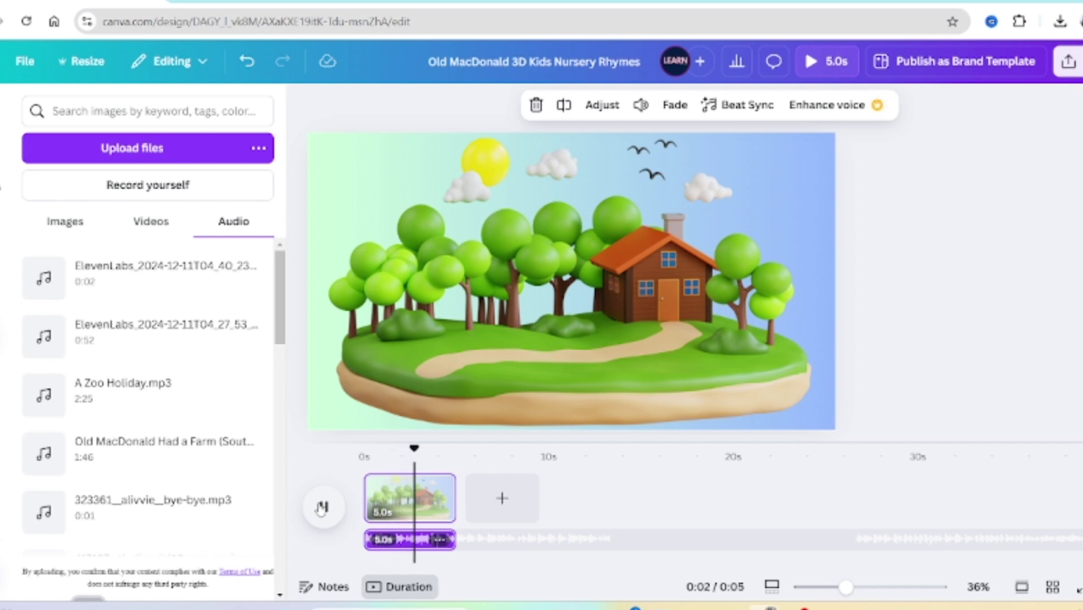
click(323, 507)
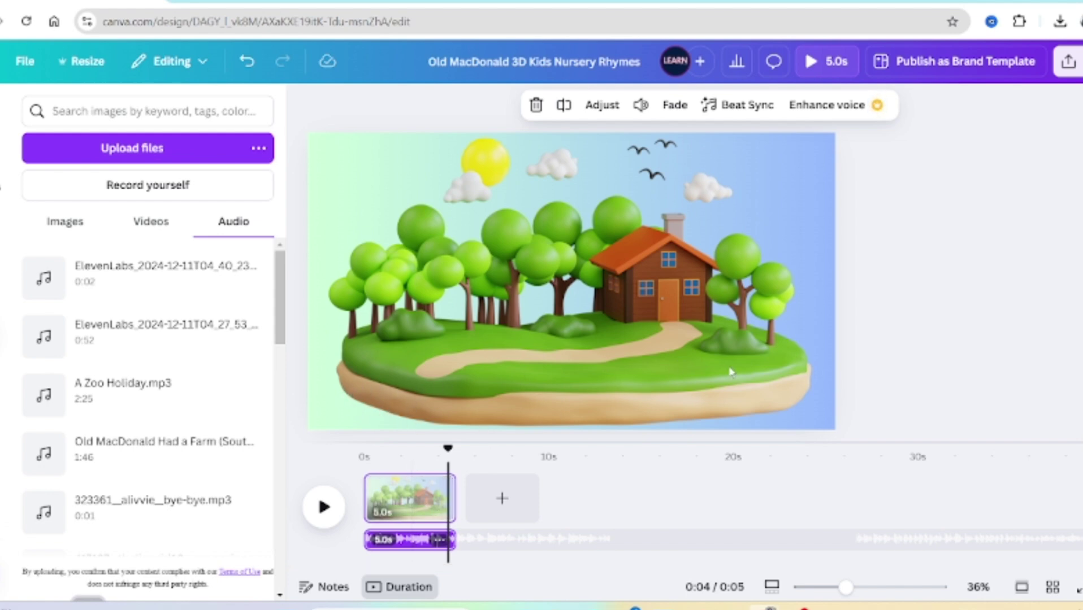
Search the elements for "3d Farmer" graphics
click(5, 211)
click(103, 111)
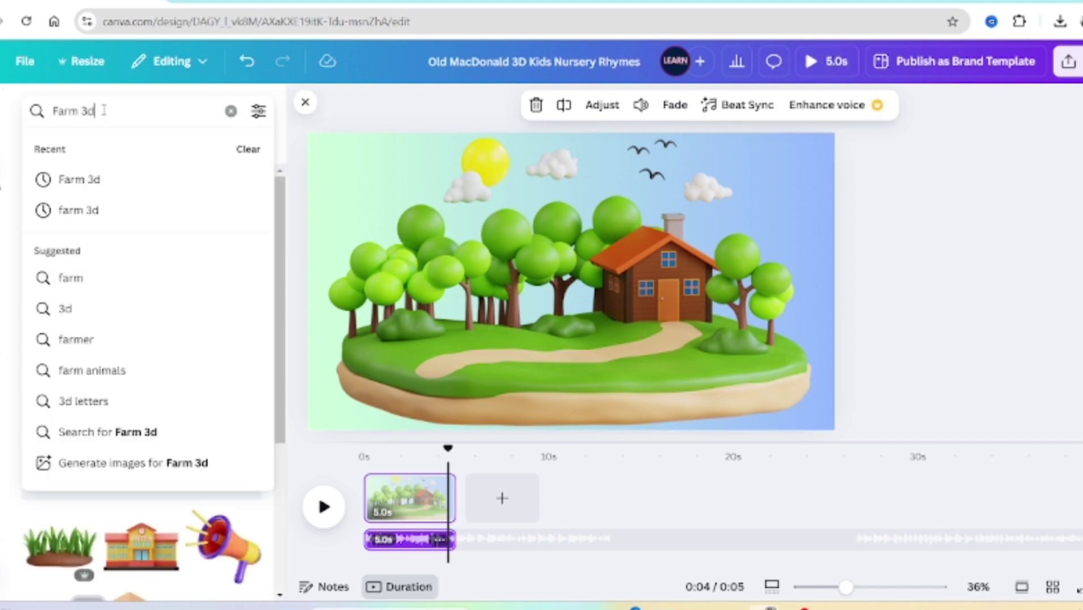
drag(103, 111, 37, 111)
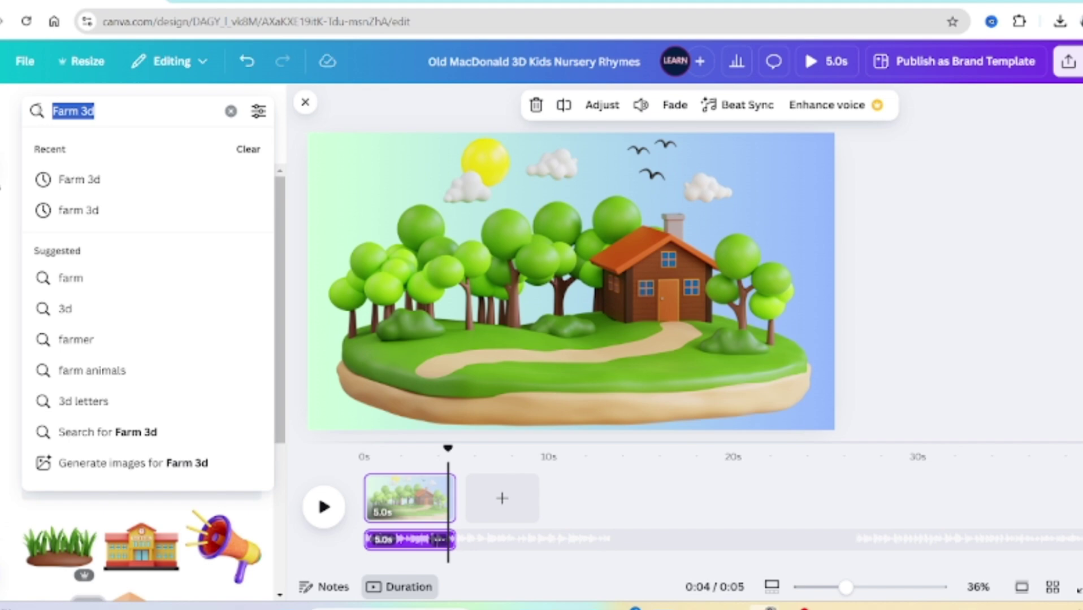
text(3dFa)
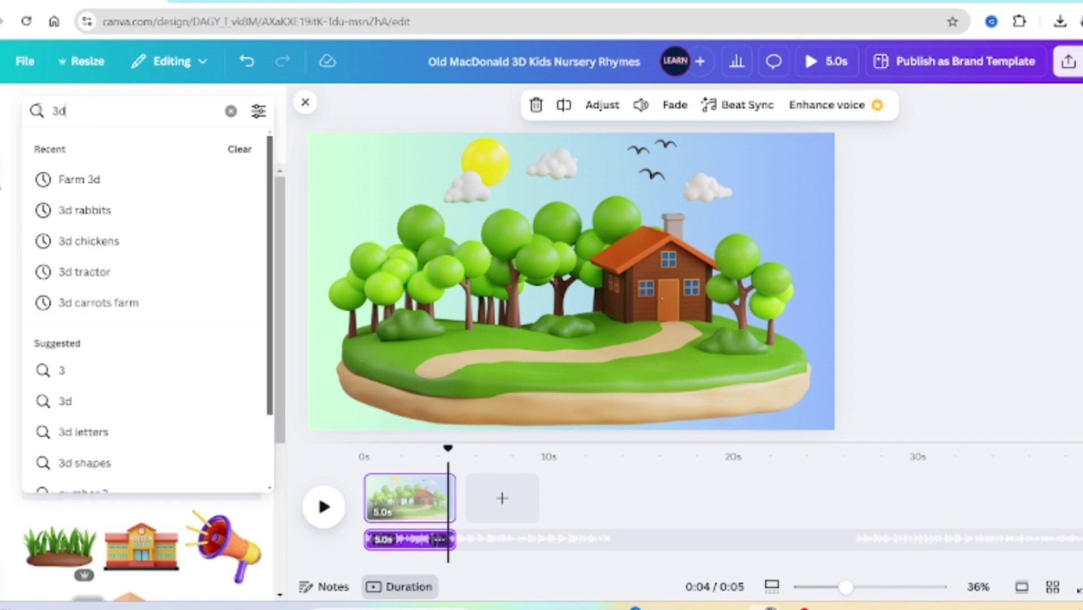
text(r)
key(BackSpace)
key(BackSpace)
key(BackSpace)
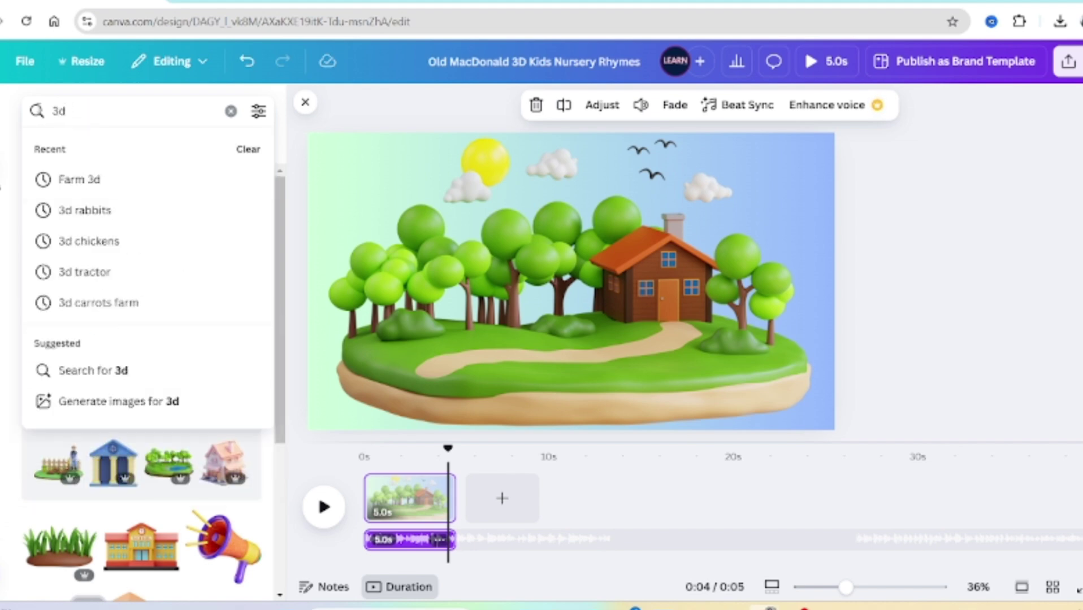
text(fi)
key(BackSpace)
key(BackSpace)
key(BackSpace)
text(Far,er)
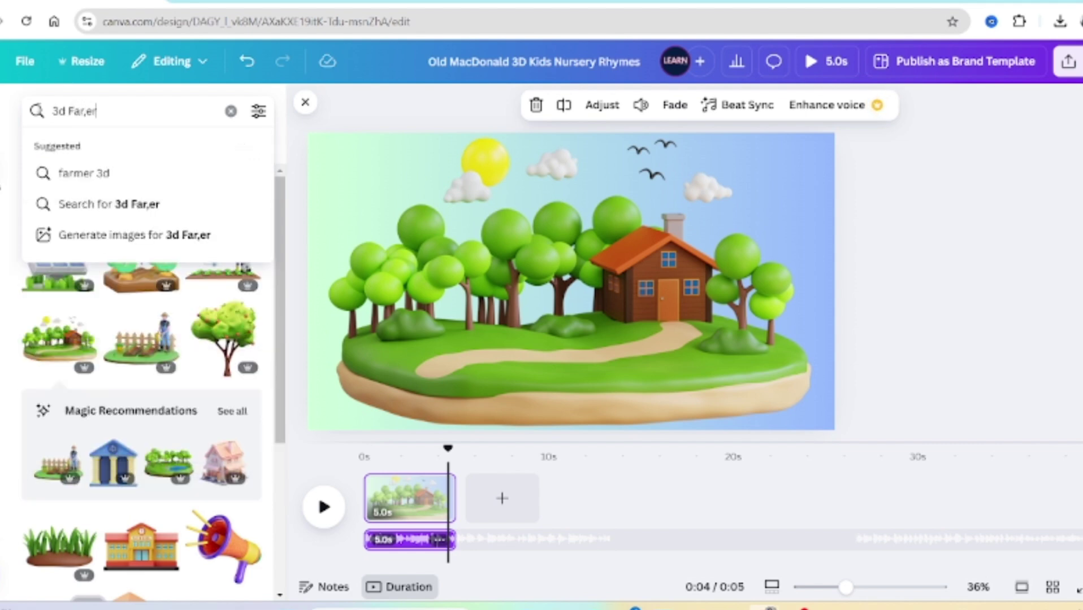
key(BackSpace)
text(meer)
key(Return)
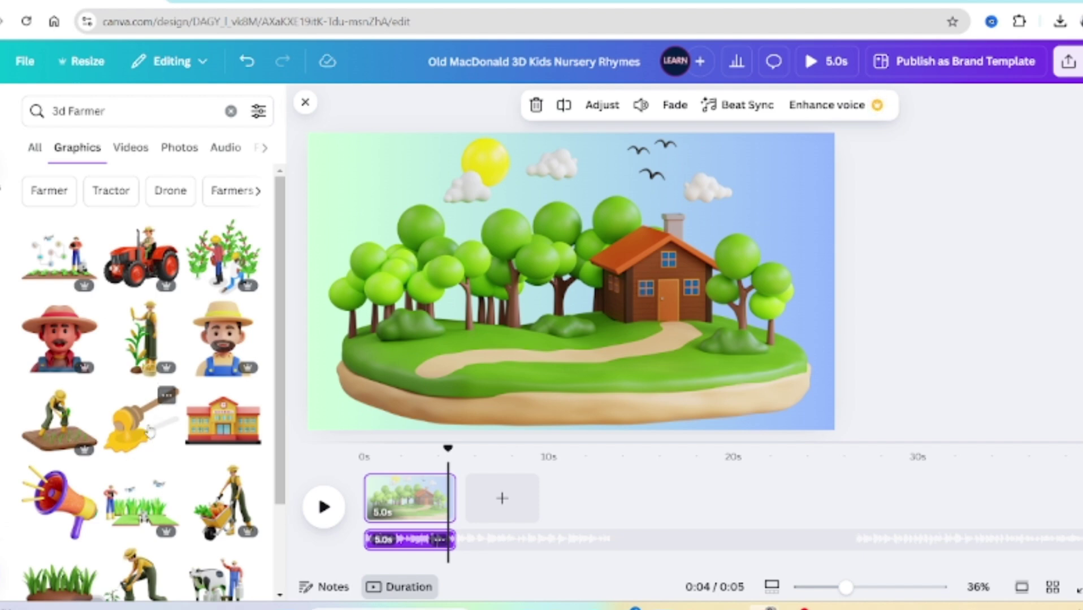
Add the graphic of a farmer planting beside a chicken coop, shrink it, and place it at the island's left end
scroll(167, 406, down, 4)
scroll(144, 446, down, 3)
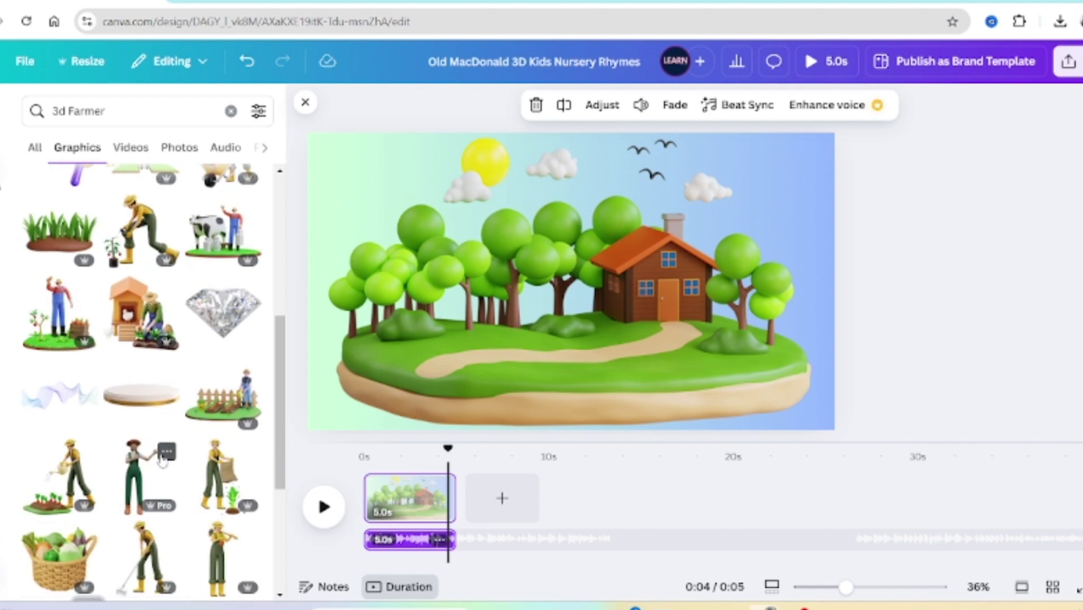
scroll(163, 458, down, 6)
scroll(164, 459, down, 2)
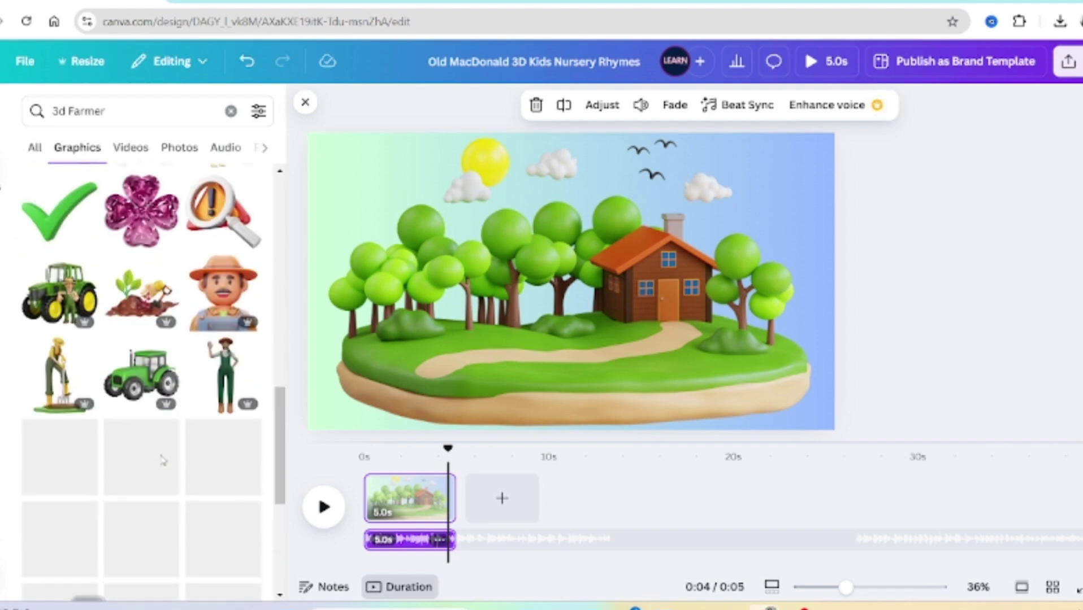
scroll(157, 452, down, 6)
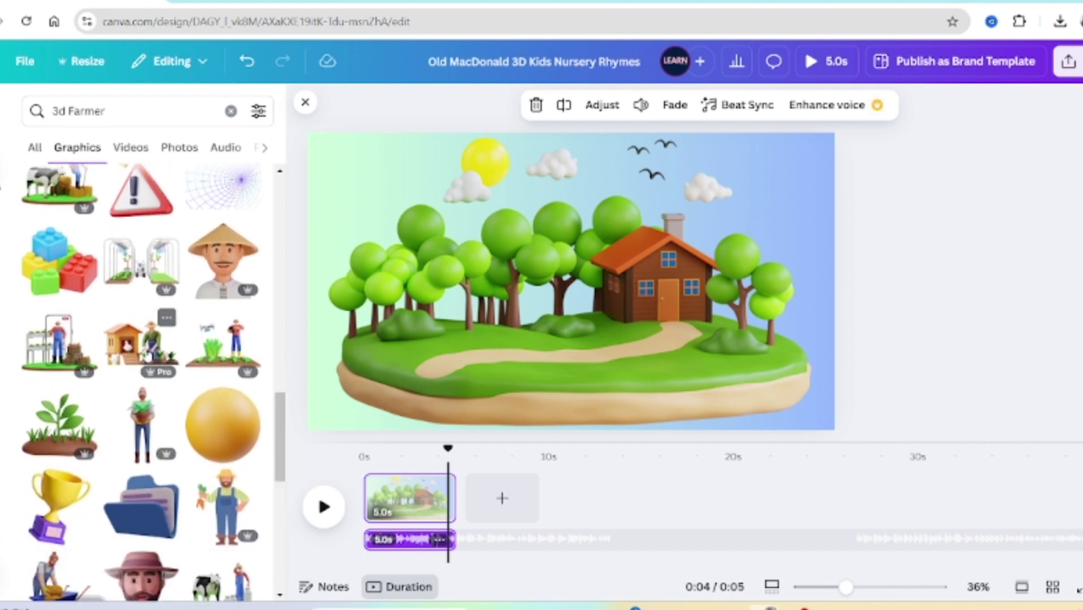
click(146, 353)
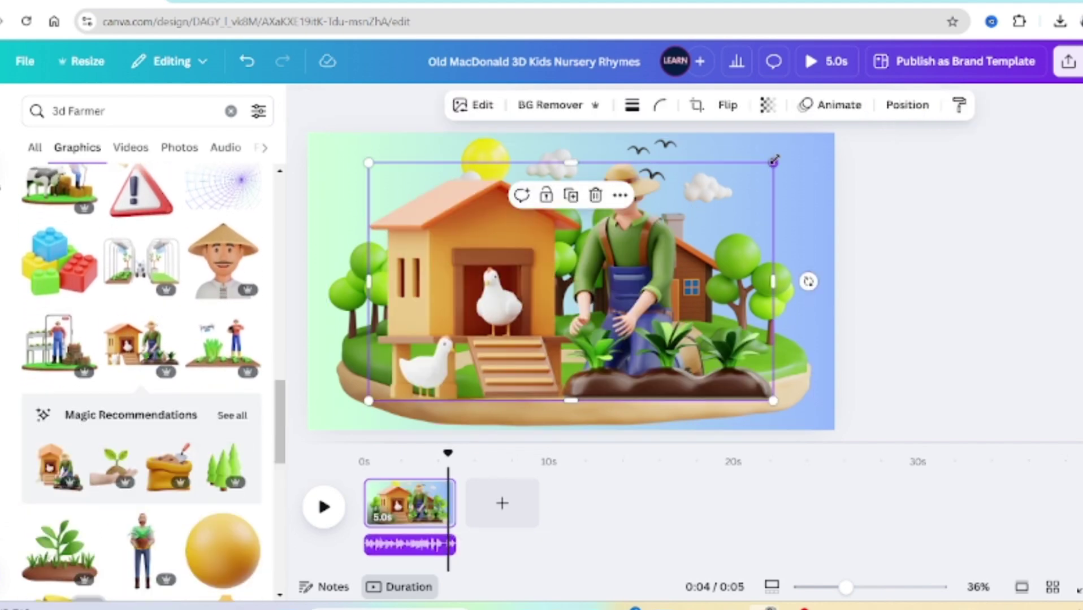
drag(775, 160, 443, 335)
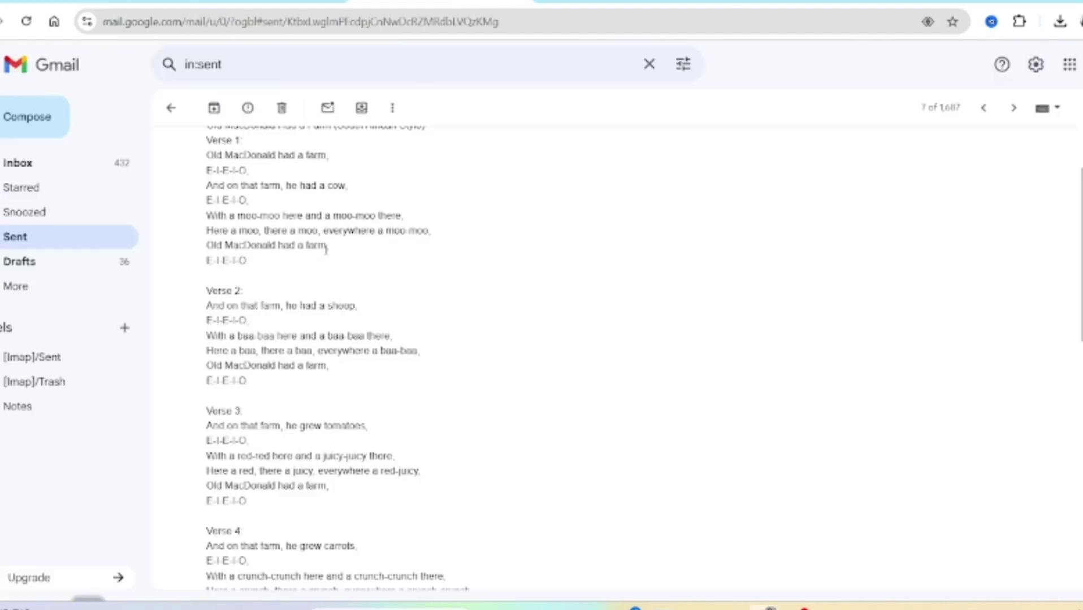
Check Verse 1 of the lyrics in Gmail, then find a "3d Cow" graphic in Canva and place it small beside the farmer
double_click(330, 185)
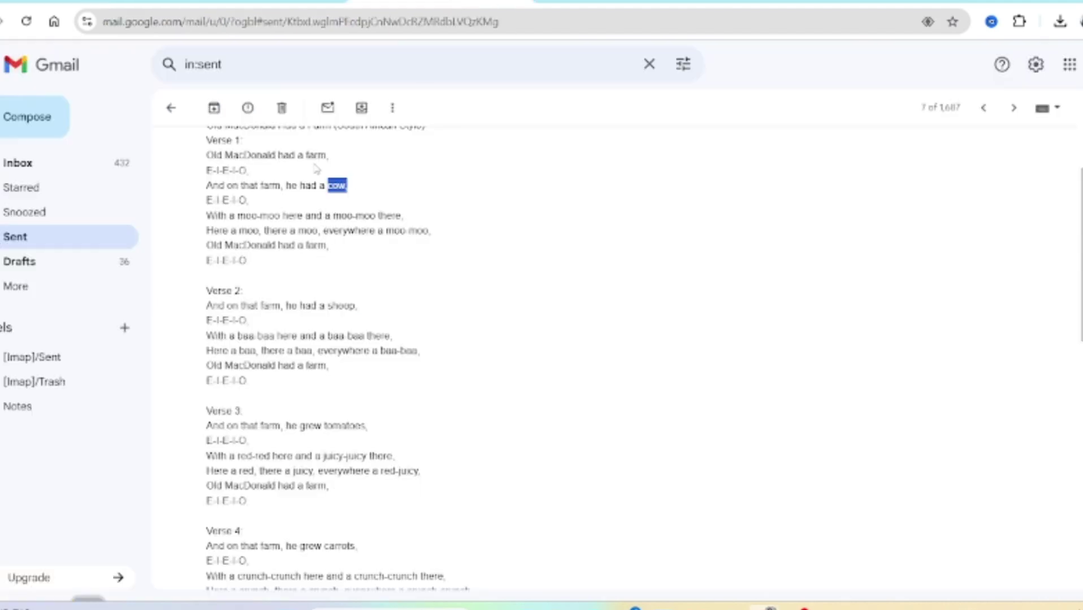
click(110, 5)
double_click(71, 111)
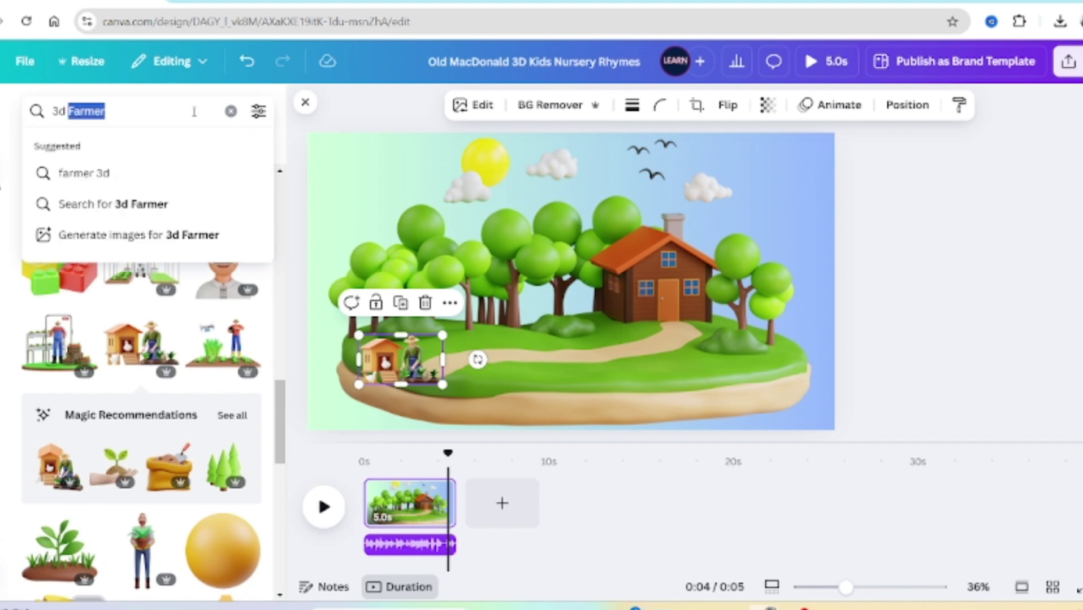
text(Cow)
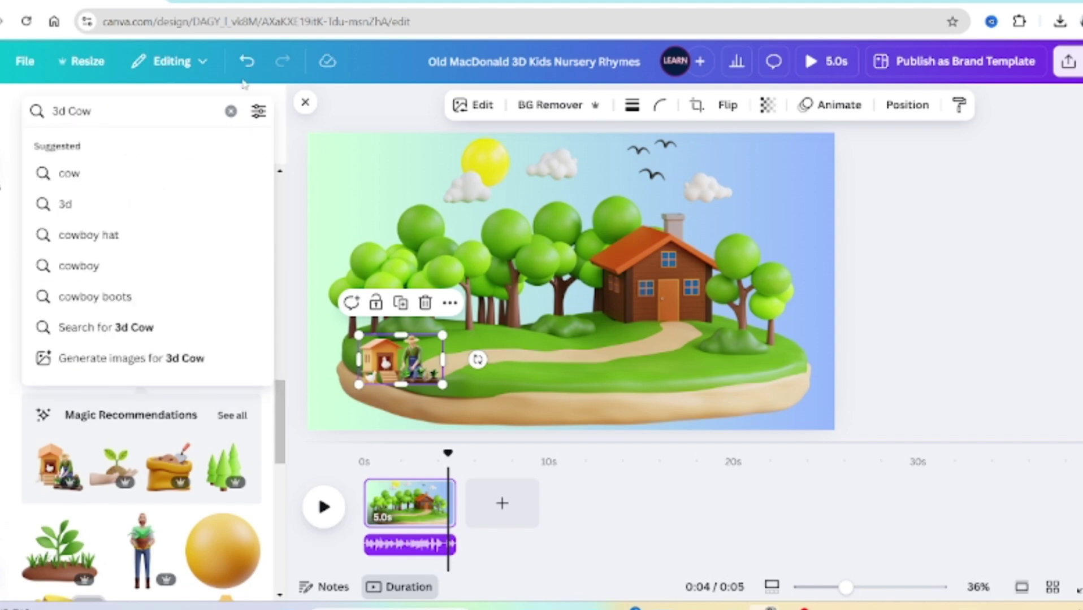
key(Return)
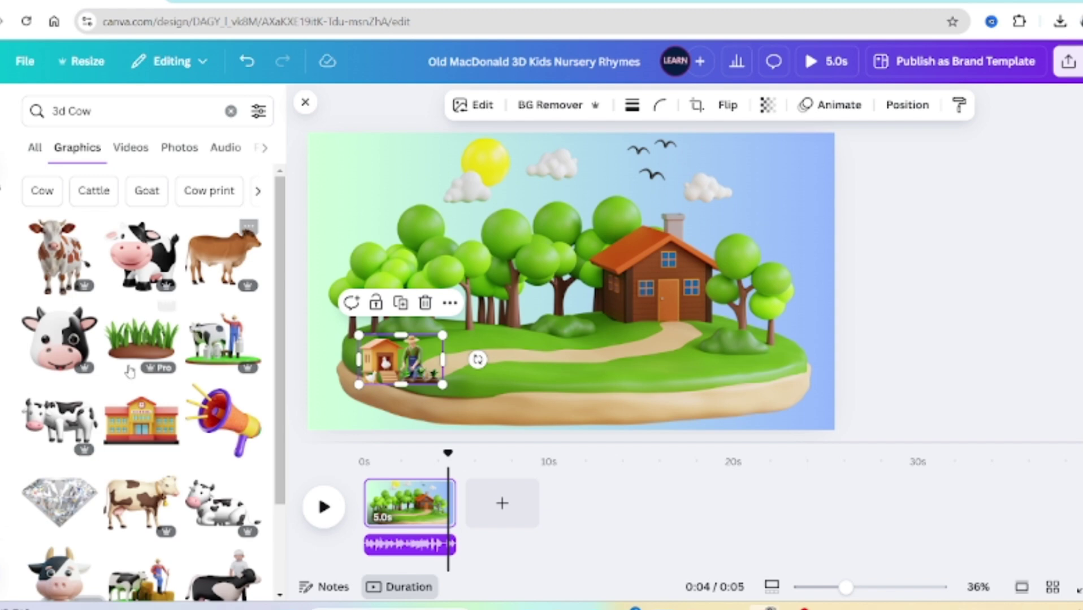
click(68, 427)
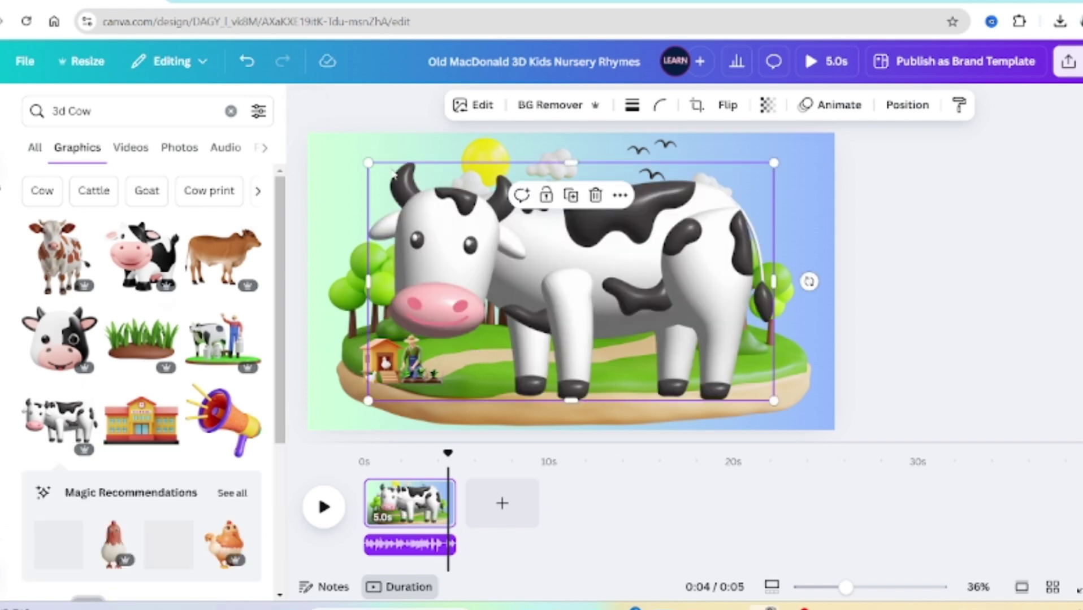
drag(367, 164, 459, 362)
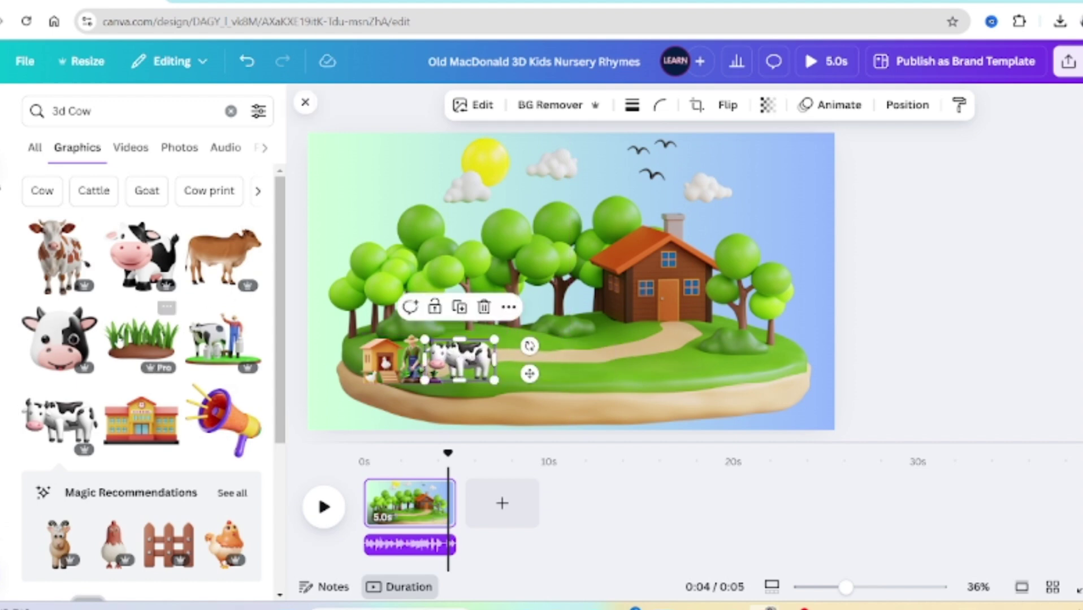
Search the elements for "3d sheep", add the grey woolly sheep, and place it at reduced size to the right of the cow
click(70, 109)
drag(68, 111, 109, 112)
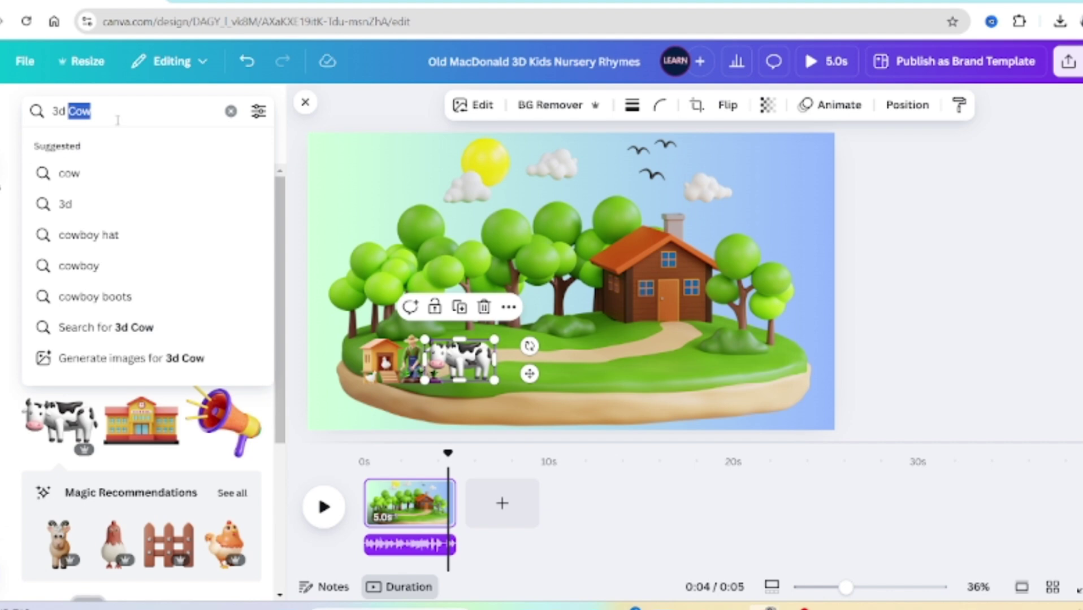
text(sheep)
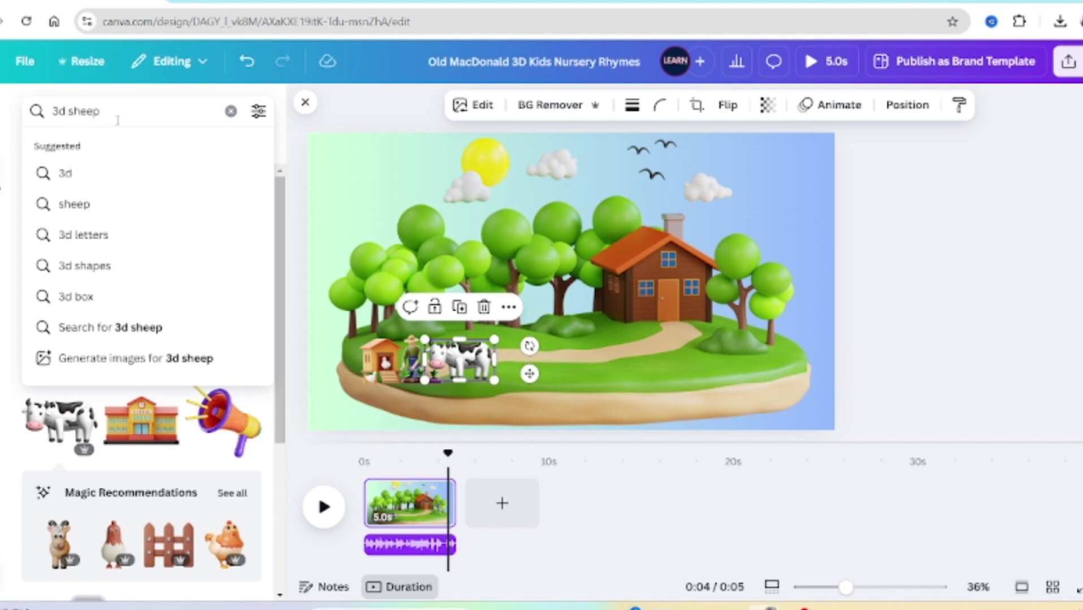
key(Return)
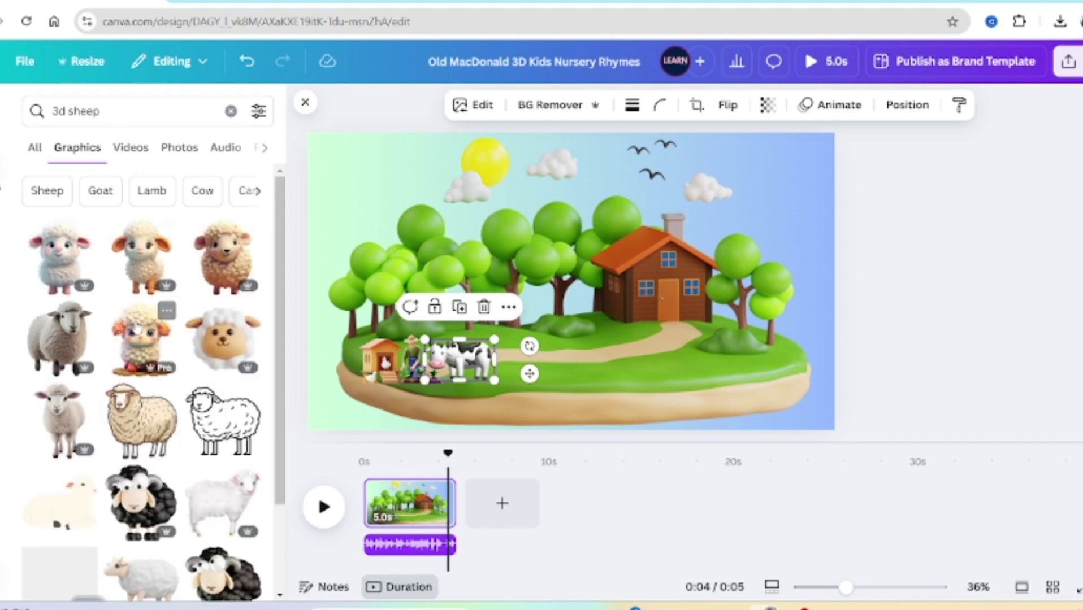
click(59, 339)
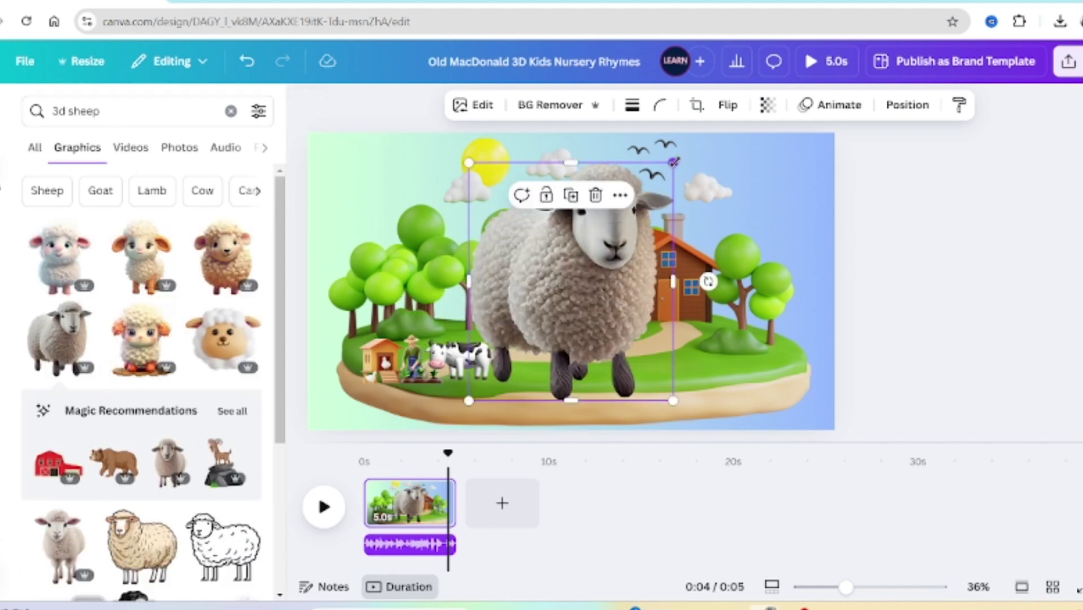
drag(673, 163, 520, 360)
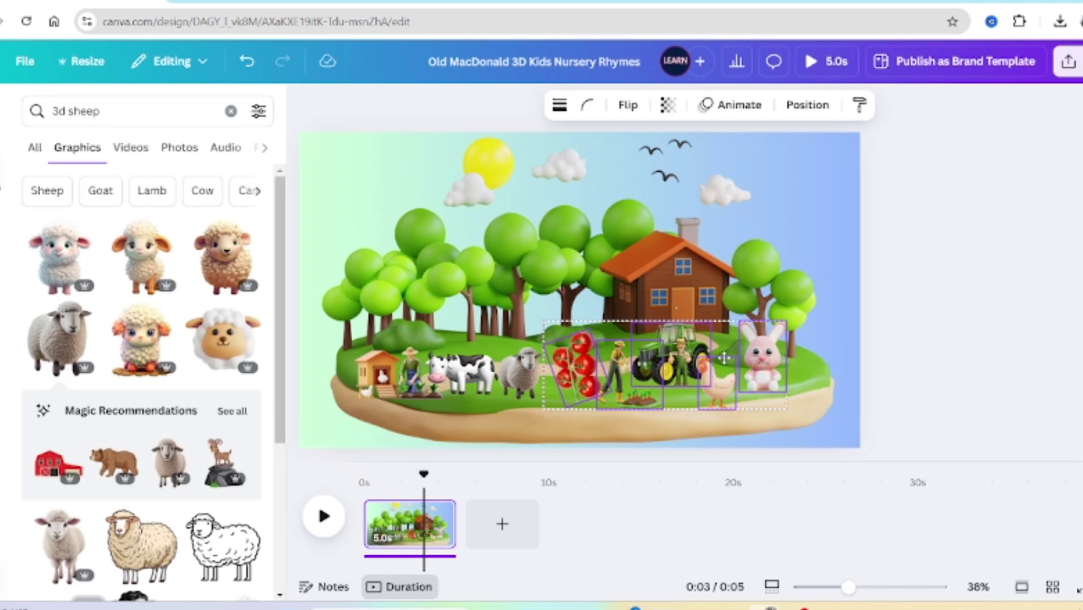
Finish positioning the tomatoes, farmer, tractor, chicken and rabbit together beside the sheep, and duplicate the farm page
click(723, 358)
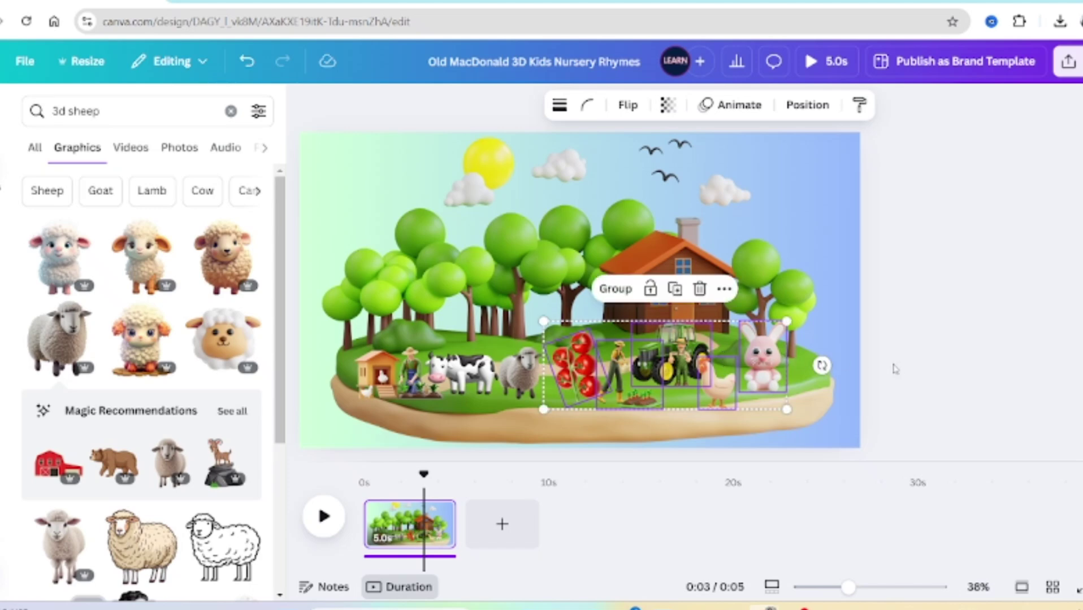
click(907, 374)
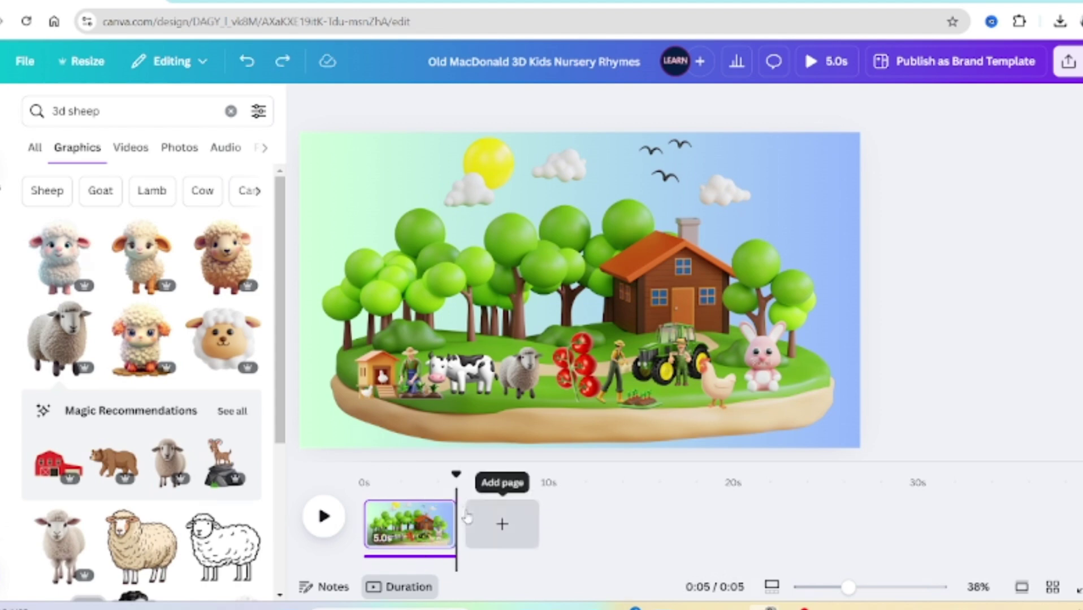
click(436, 513)
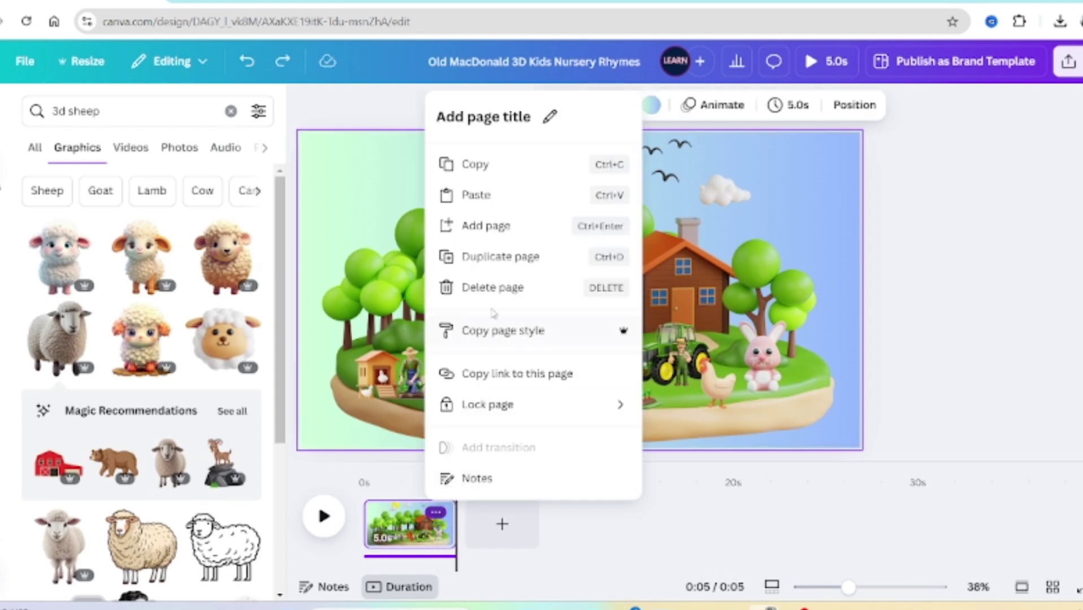
click(497, 257)
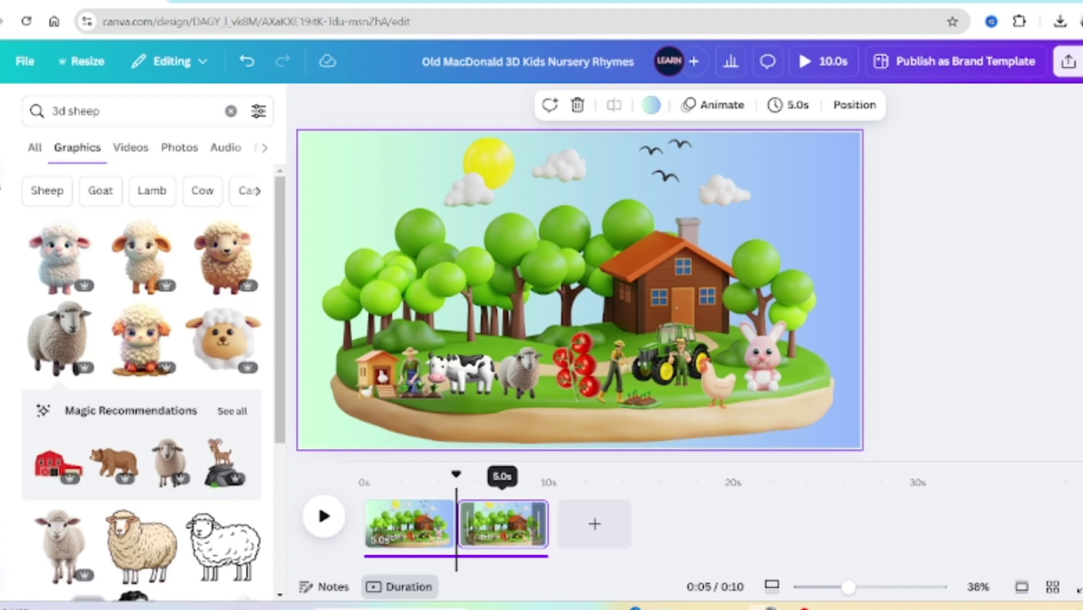
Add a Match & Move transition between the first farm page and its duplicate, and play across it to preview
click(503, 525)
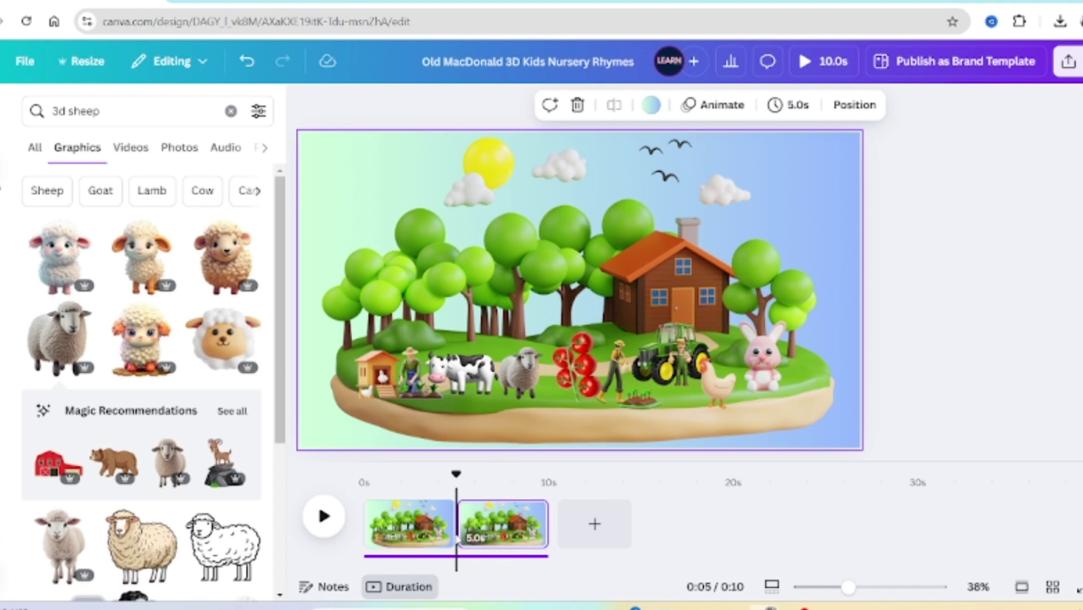
mouse_move(458, 537)
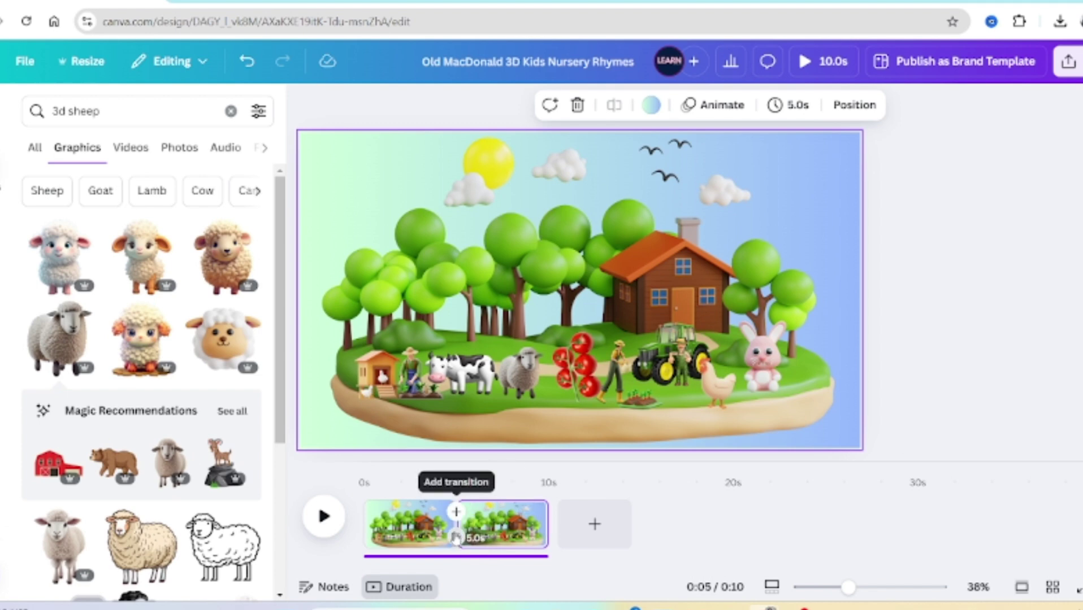
click(456, 536)
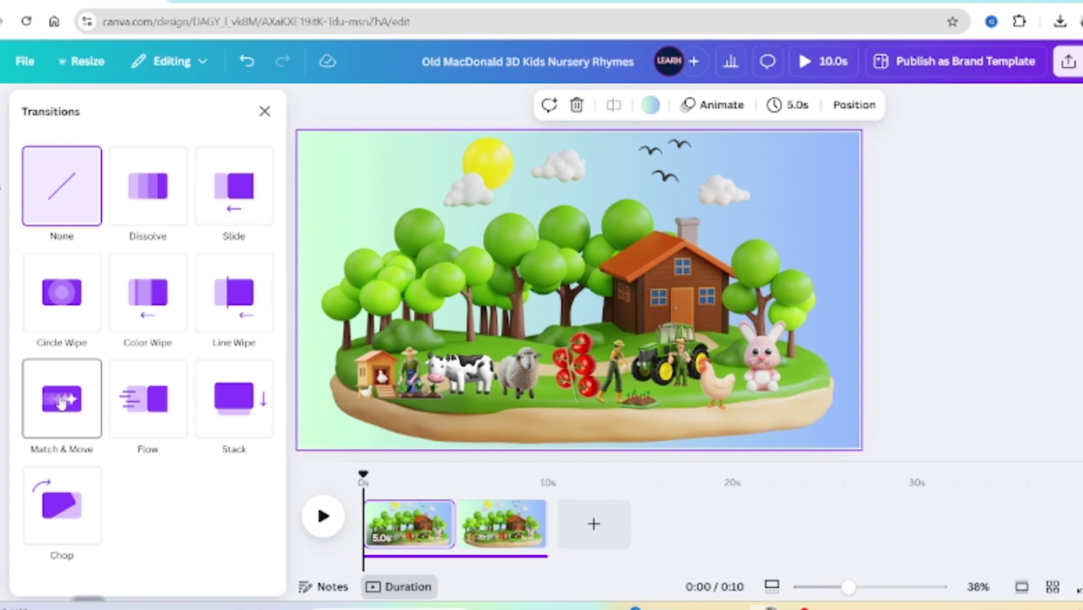
click(61, 403)
drag(362, 474, 434, 487)
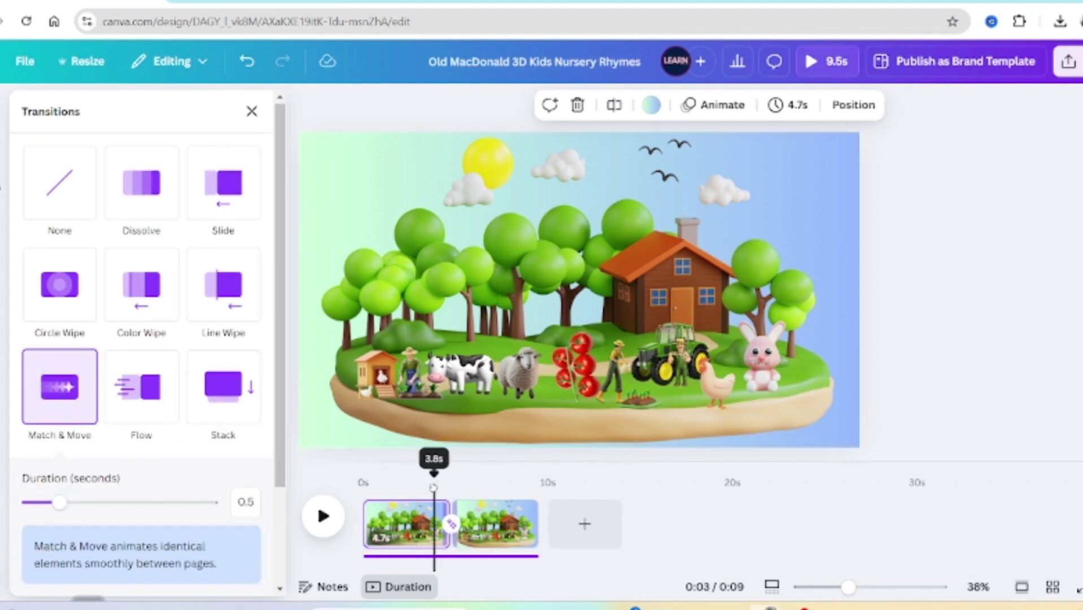
click(489, 536)
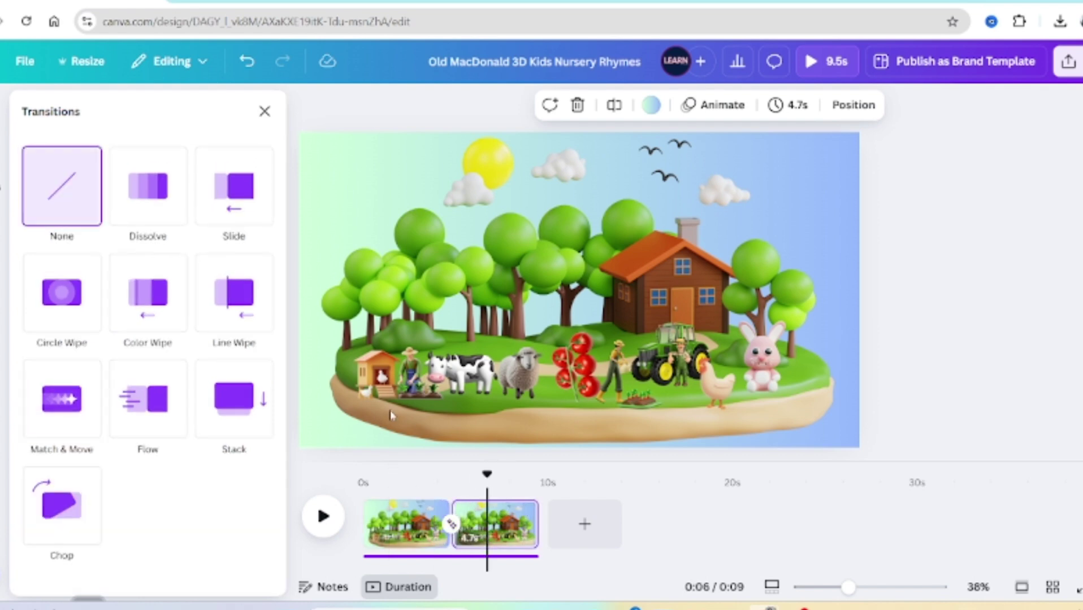
drag(487, 474, 430, 476)
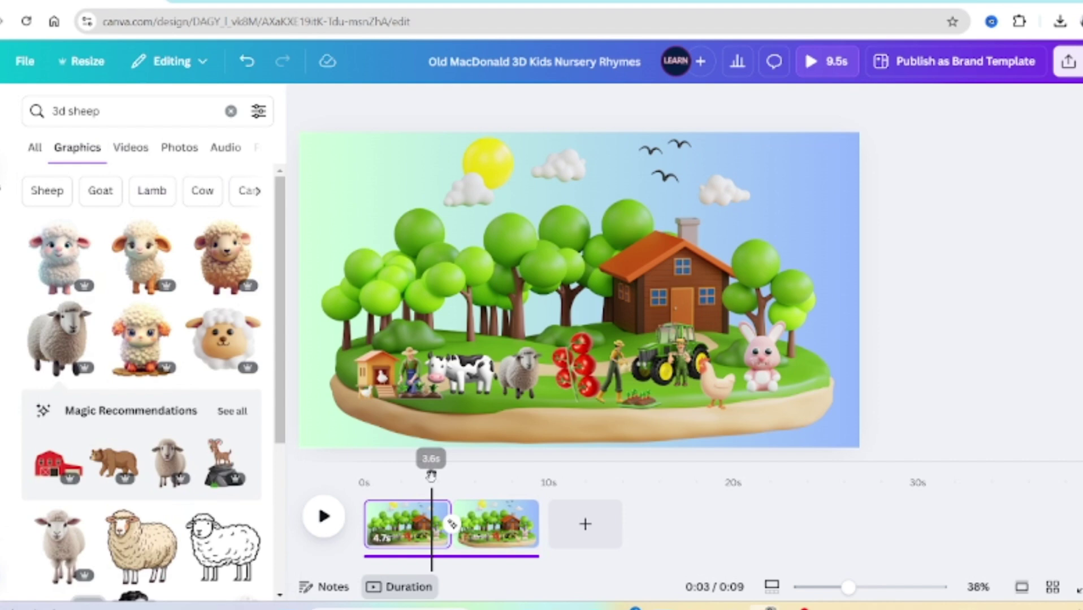
key(space)
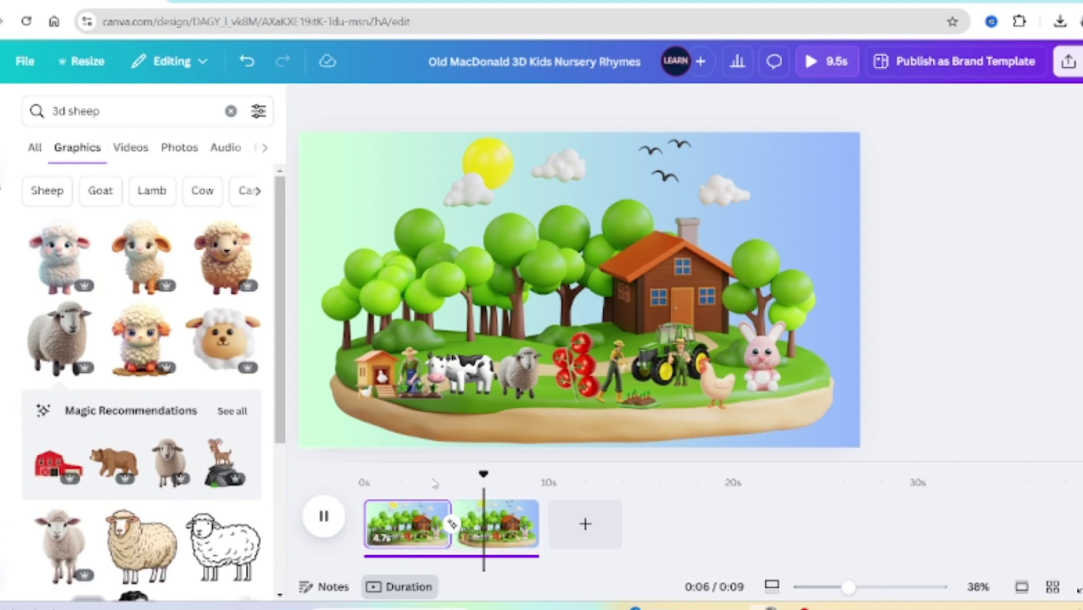
key(space)
On page 2, enlarge the farmer and chicken coop graphic to fill the island's middle, bring it to front, and shift it slightly down
click(396, 390)
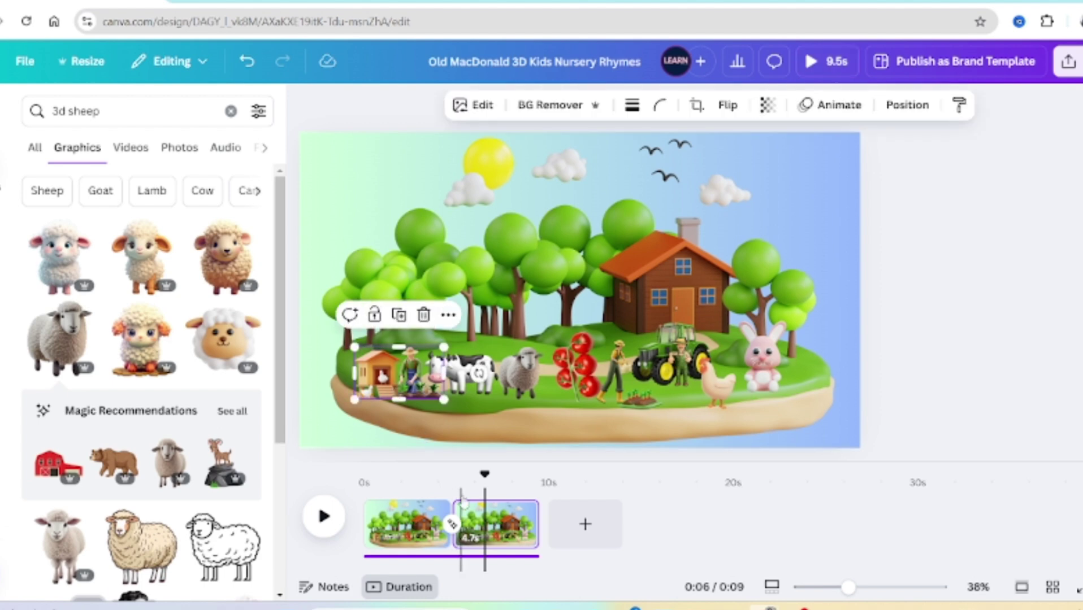
drag(446, 344, 782, 248)
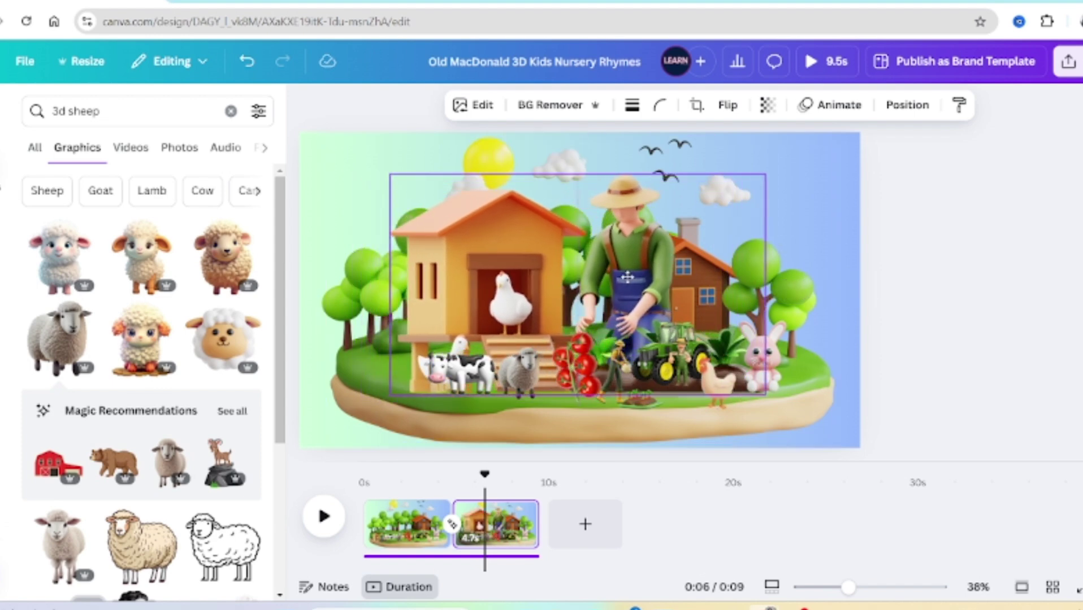
right_click(643, 277)
mouse_move(756, 250)
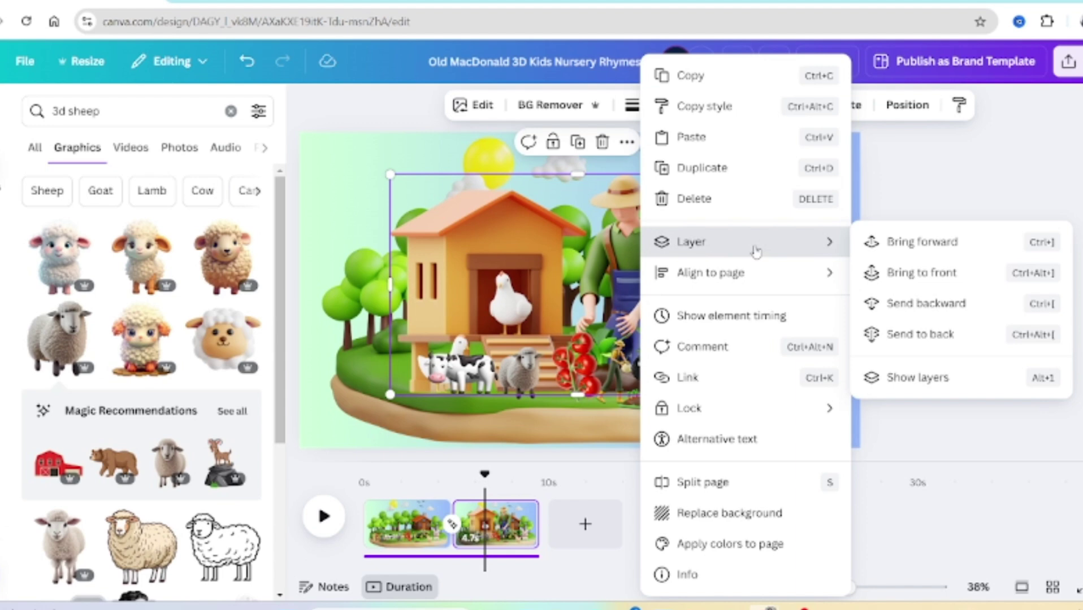
click(940, 273)
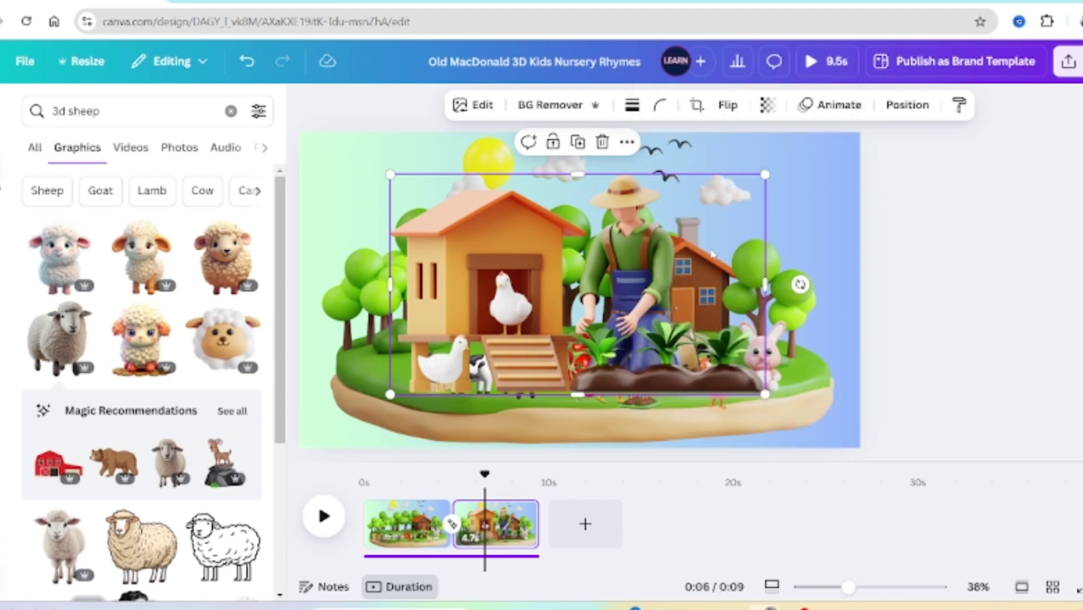
drag(711, 254, 709, 268)
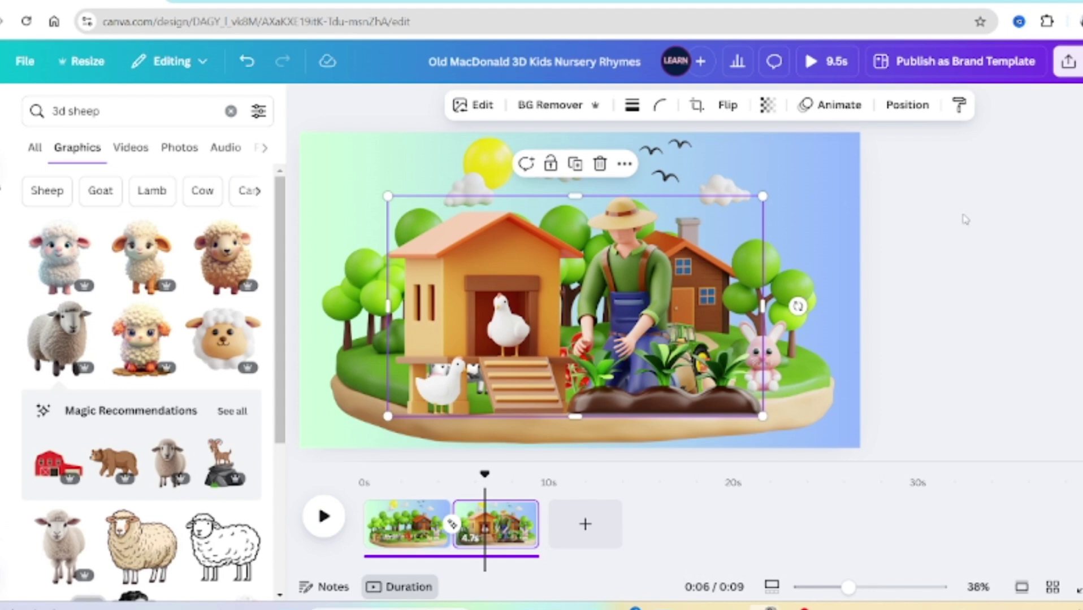
Apply the Pulse animation to the enlarged farmer and coop graphic, and play back from page 1 to the end
click(828, 107)
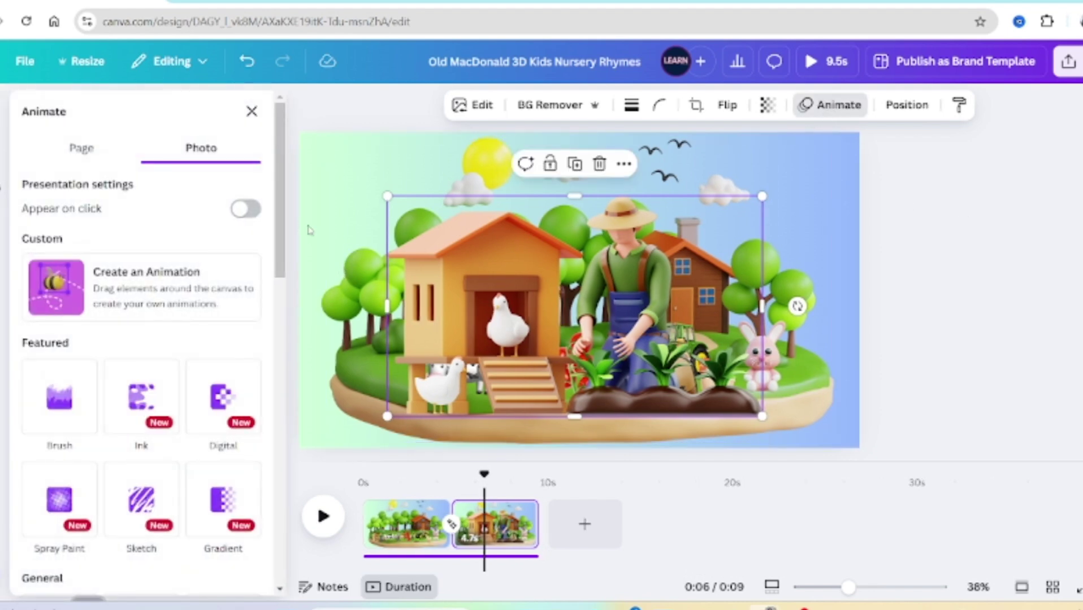
drag(281, 218, 281, 526)
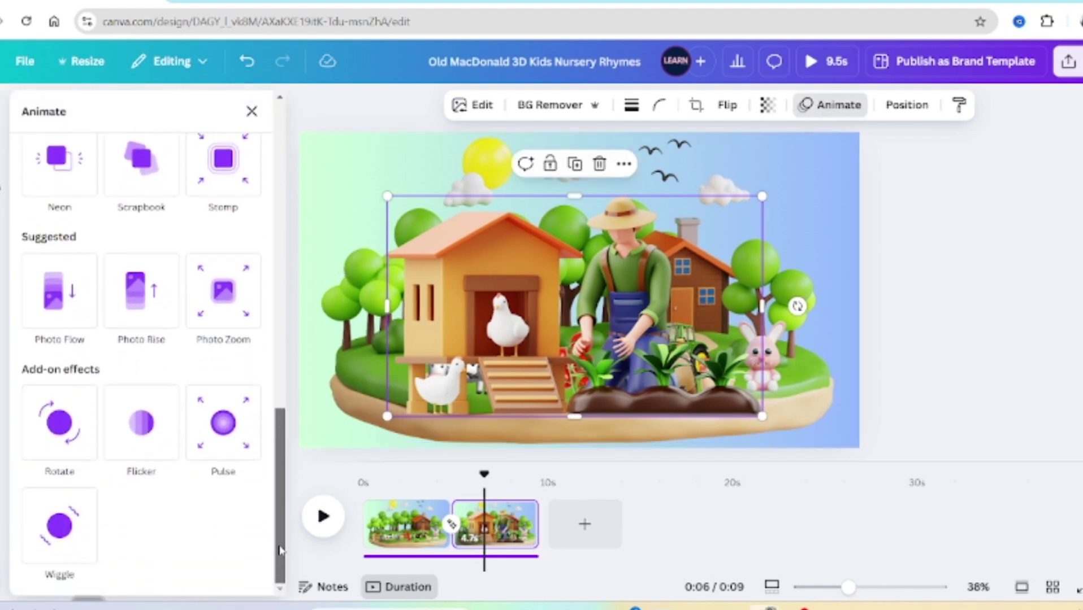
click(215, 427)
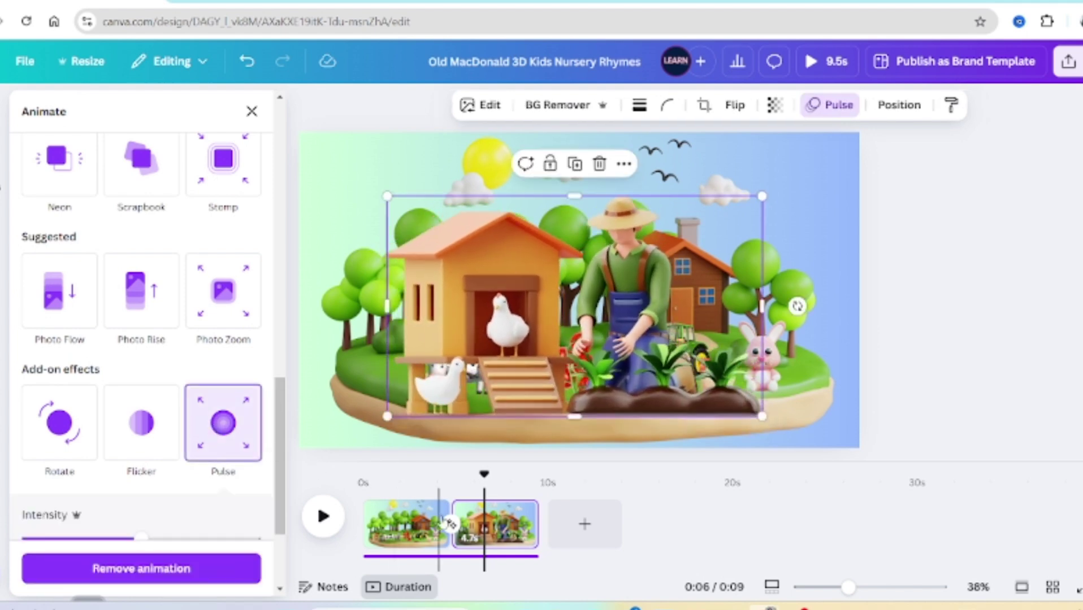
drag(484, 470, 420, 475)
key(space)
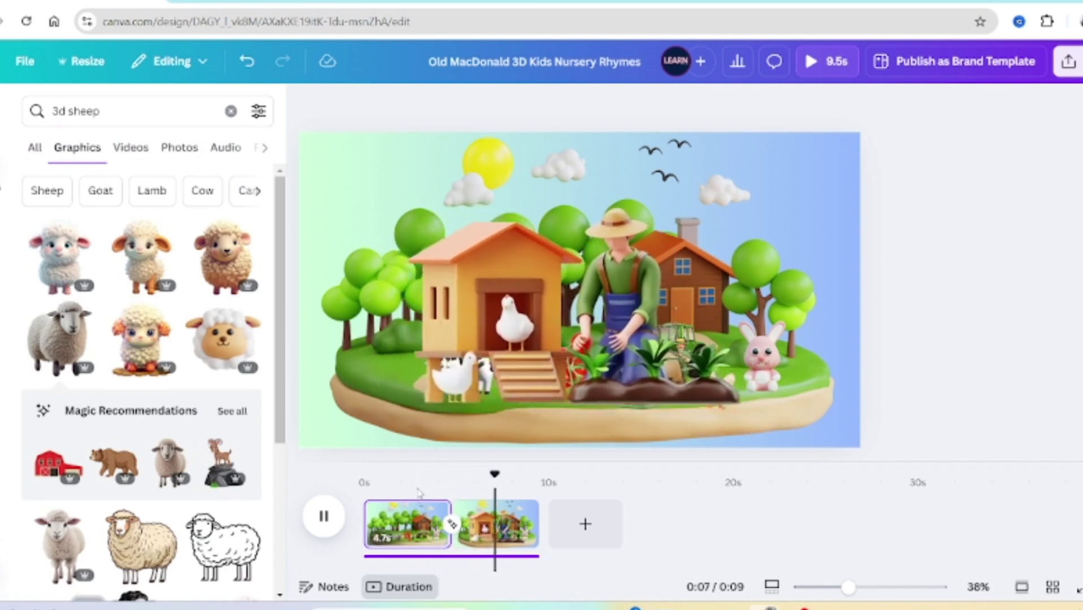
key(space)
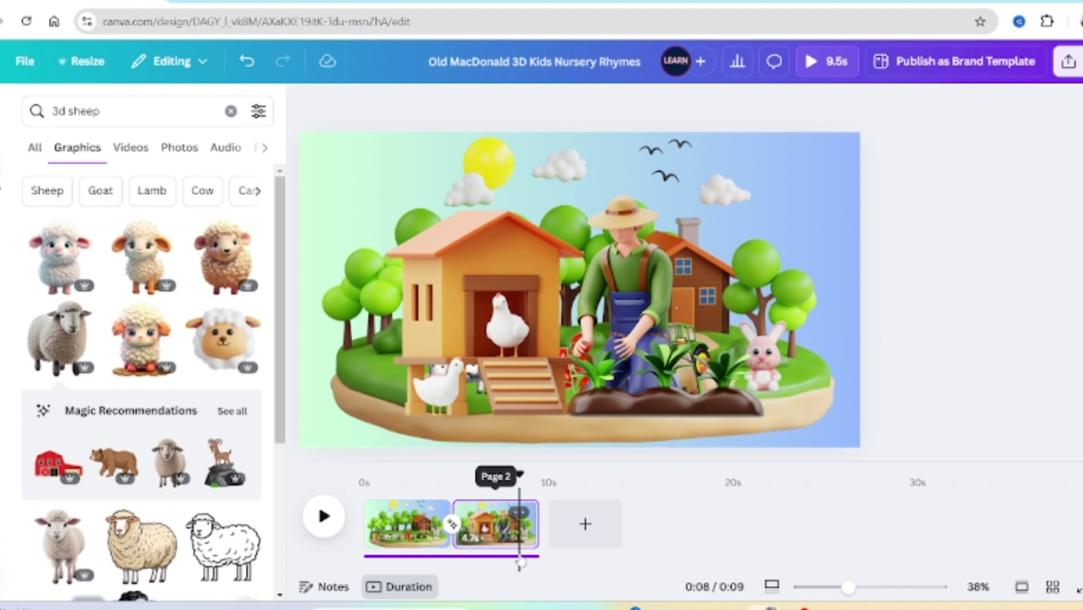
drag(518, 562, 538, 563)
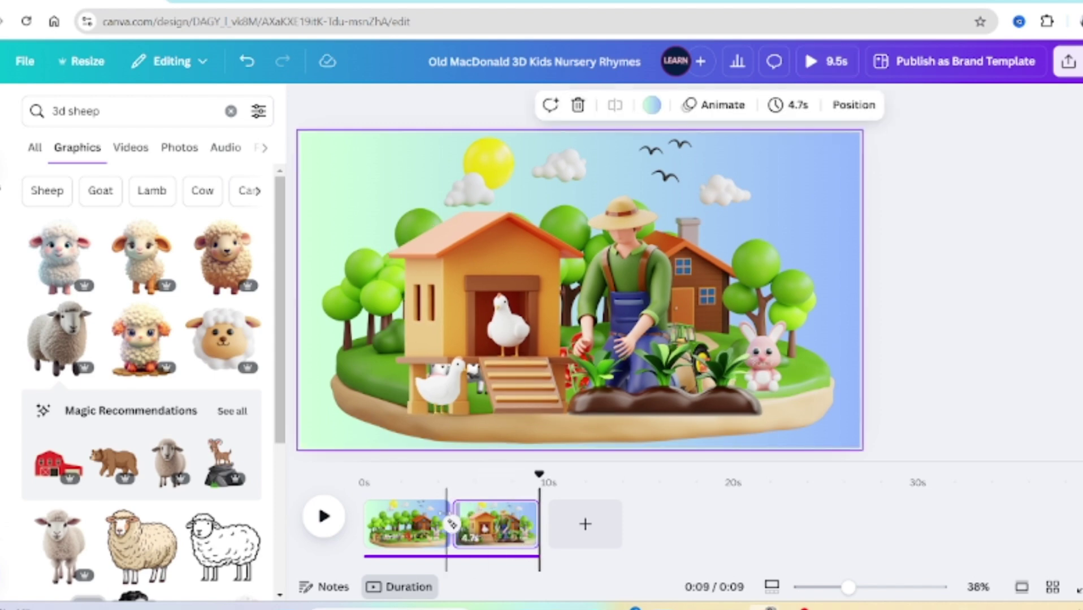
Duplicate the first farm page and move the copy to the end of the timeline as page 3
click(423, 521)
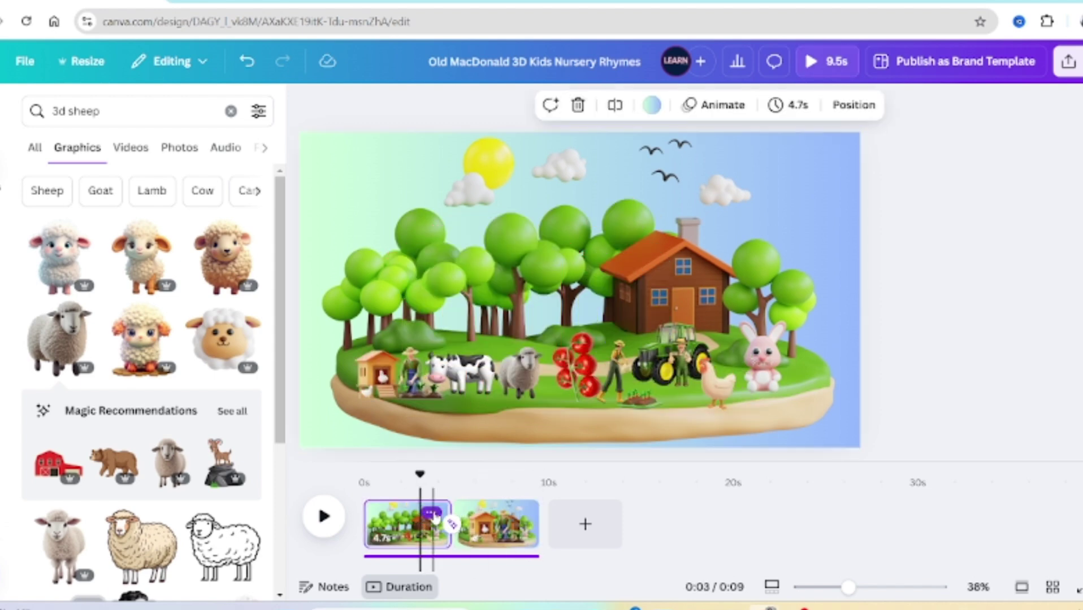
click(432, 514)
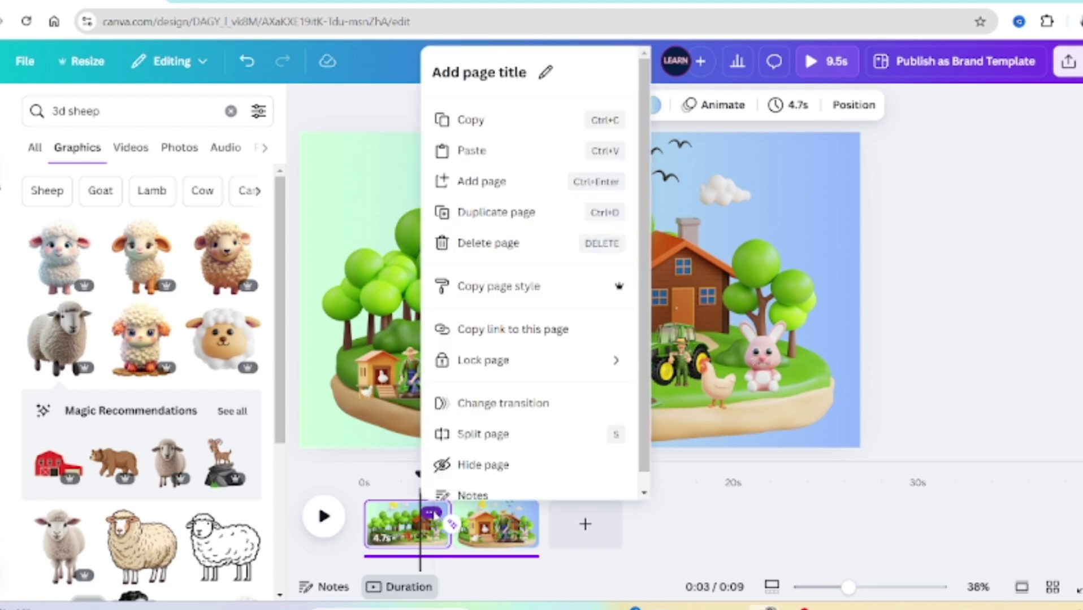
click(494, 220)
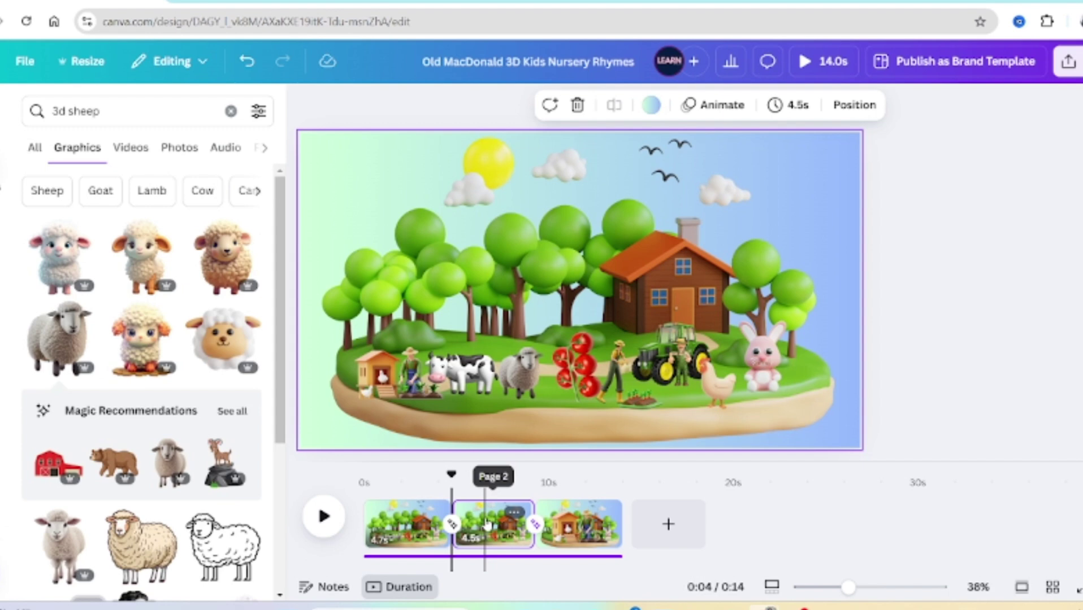
drag(489, 518, 599, 531)
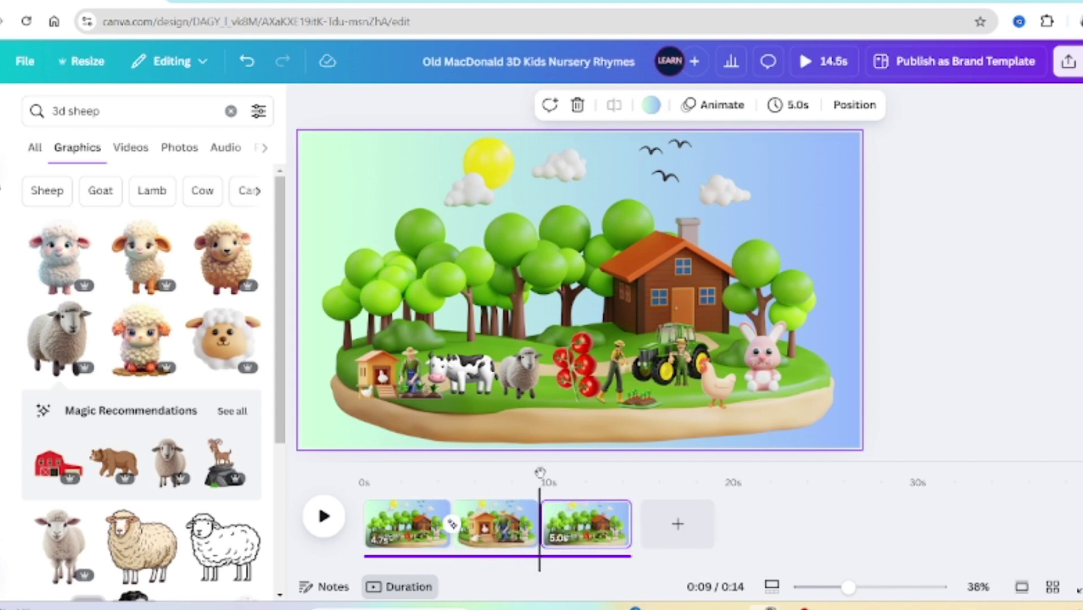
Add a Match & Move transition between the farmer and coop page and page 3, and preview the change between them
drag(539, 472, 503, 472)
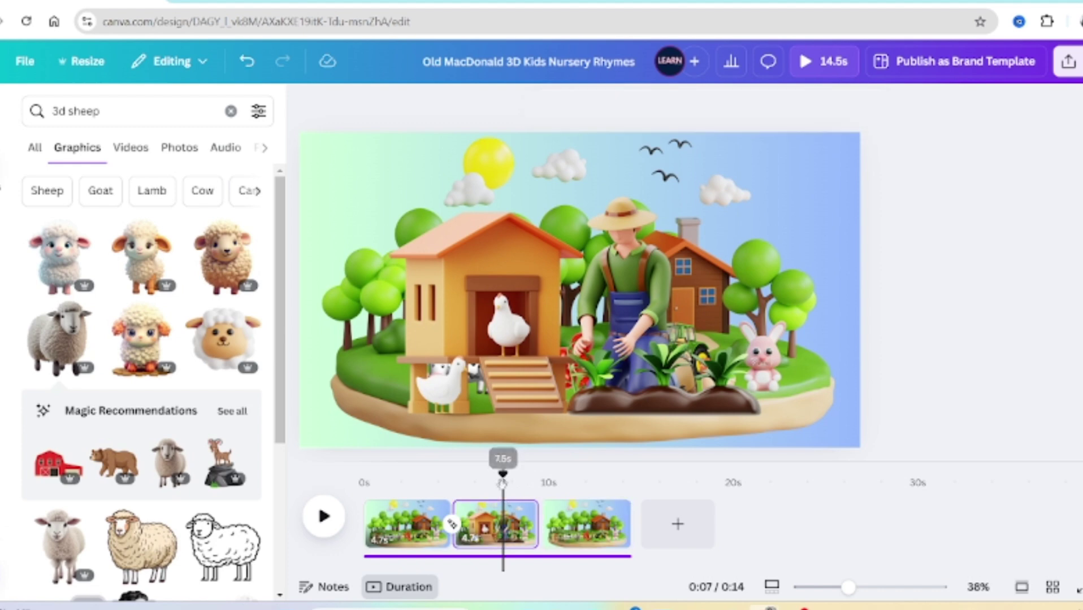
click(620, 314)
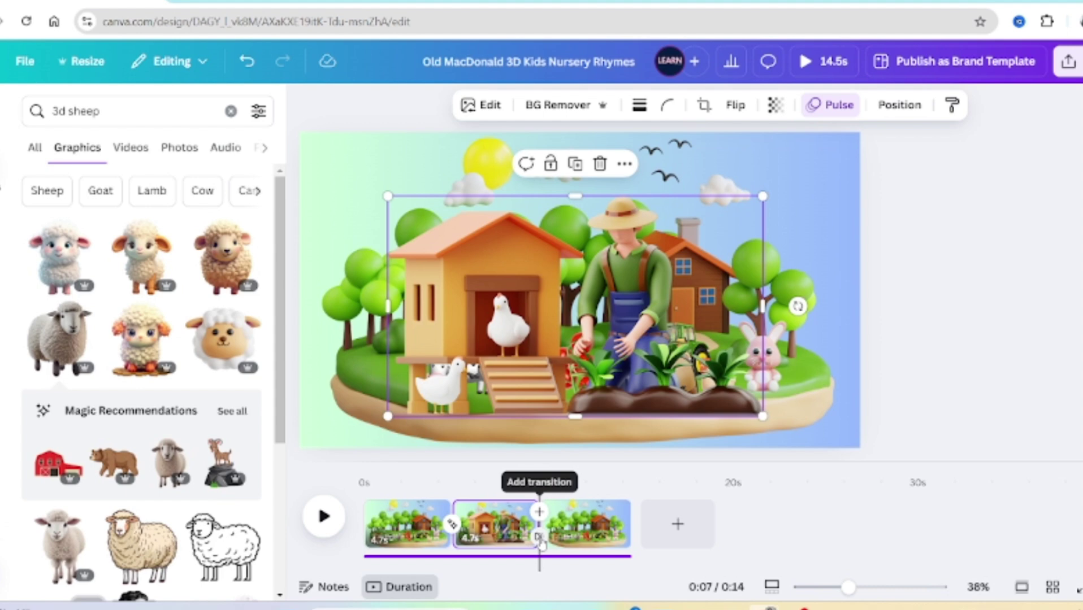
click(540, 540)
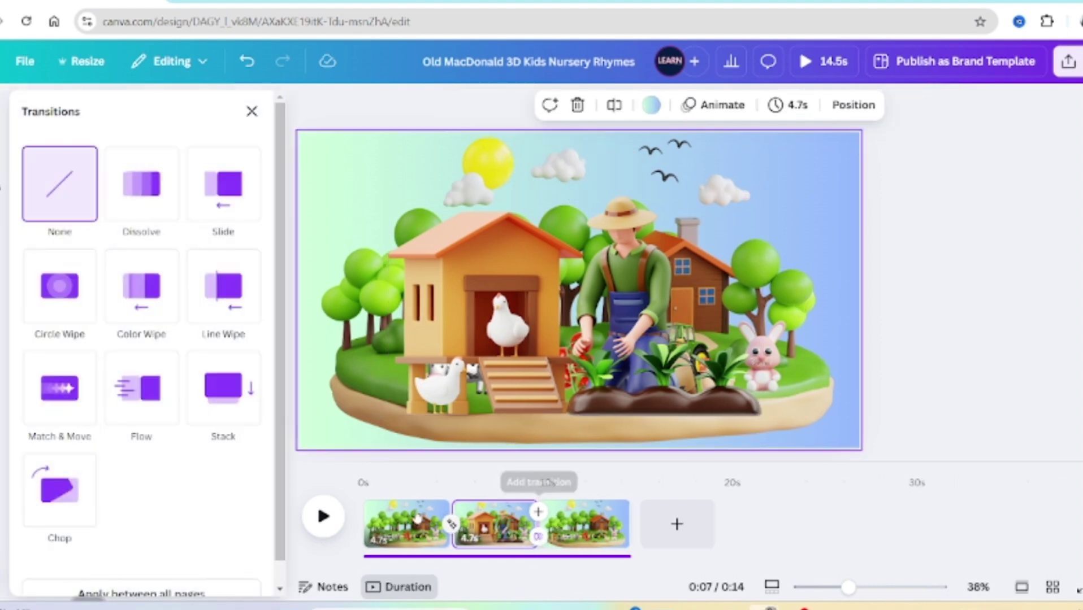
click(66, 393)
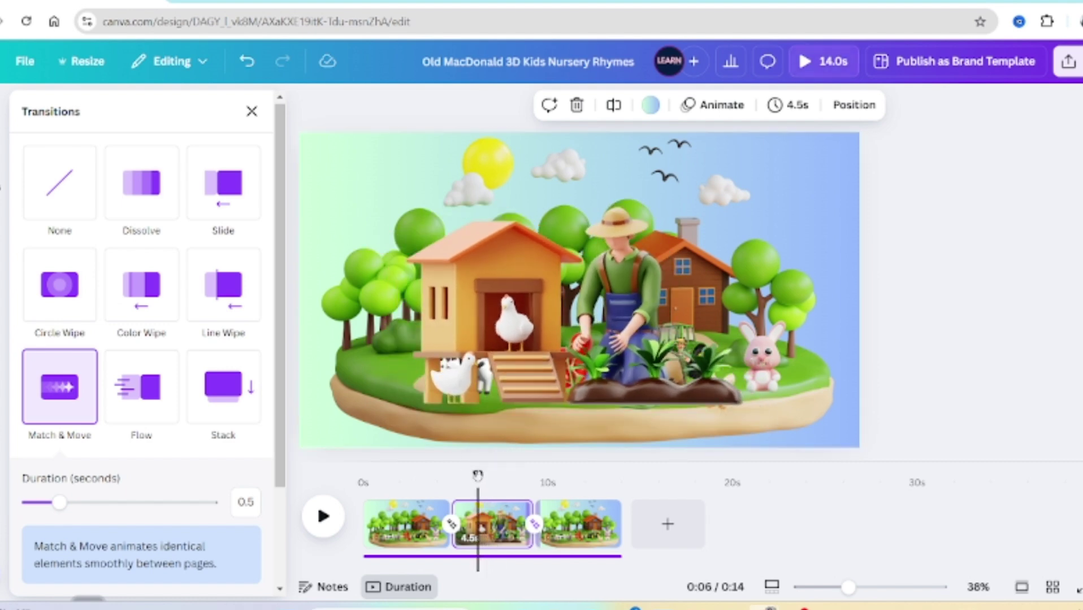
key(space)
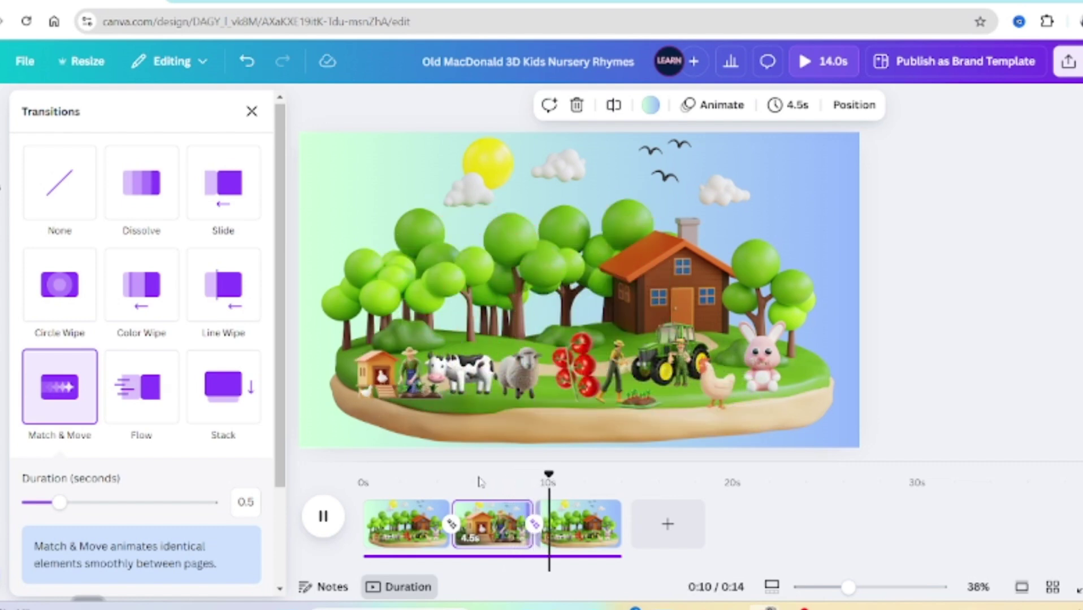
key(space)
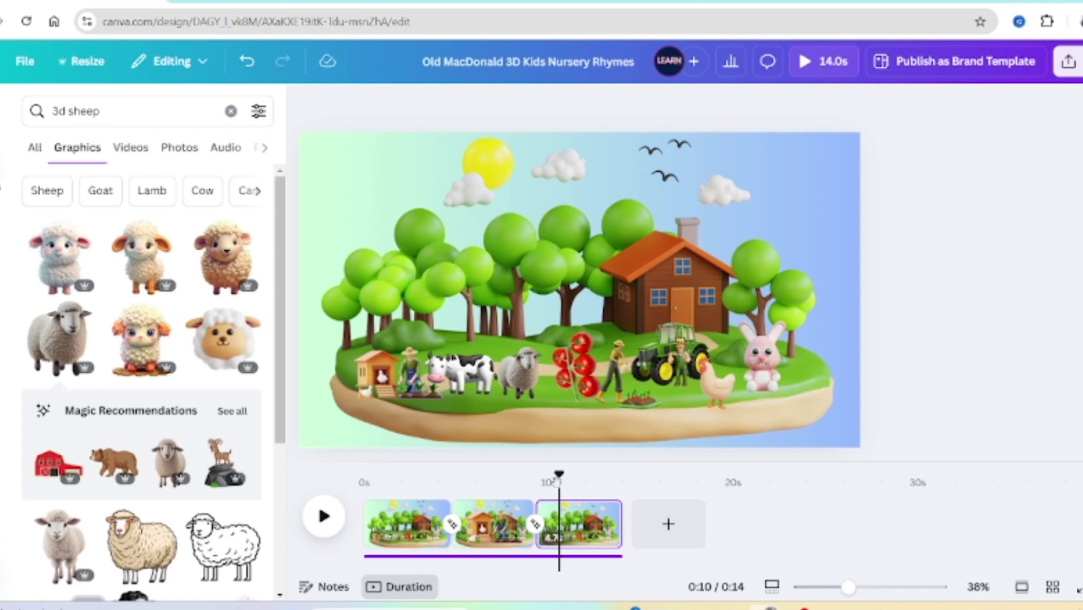
drag(559, 474, 526, 474)
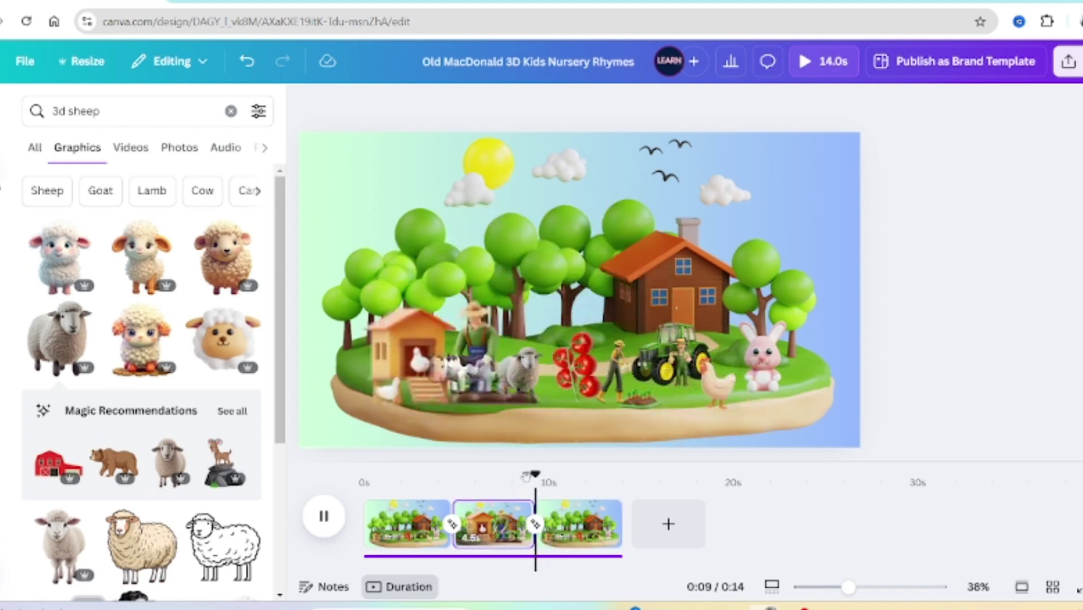
key(space)
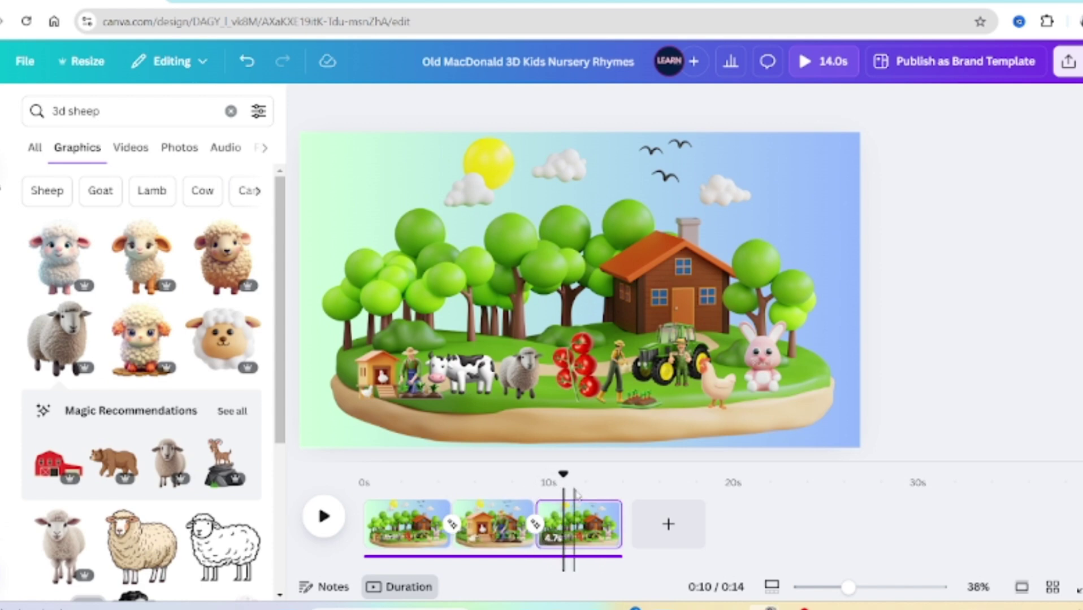
On page 3, enlarge the cow until it fills the middle of the island, and bring it to front
drag(562, 475, 554, 475)
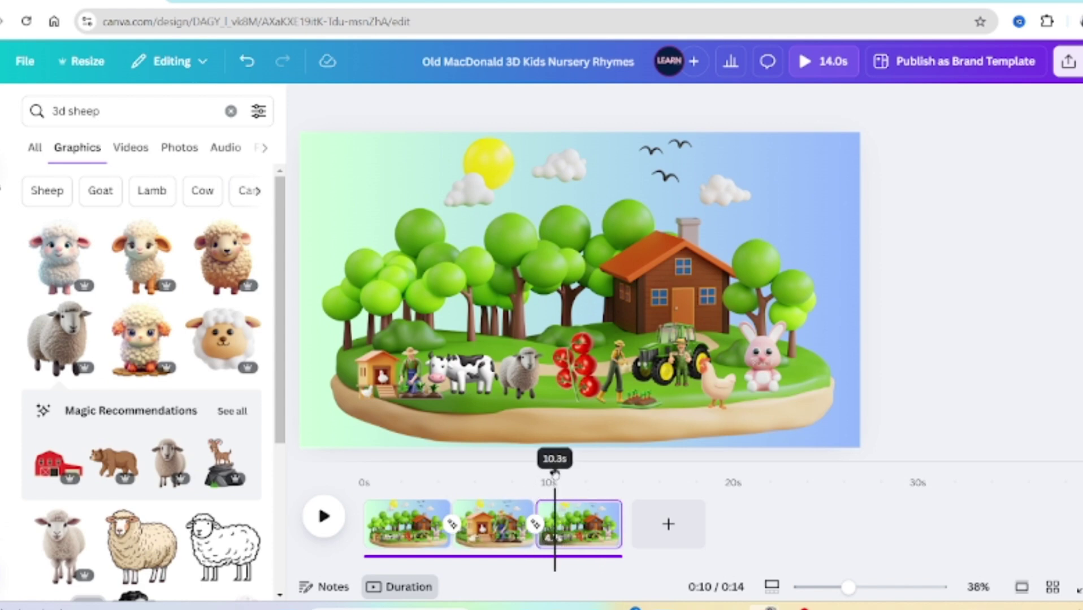
click(475, 378)
drag(497, 352, 721, 275)
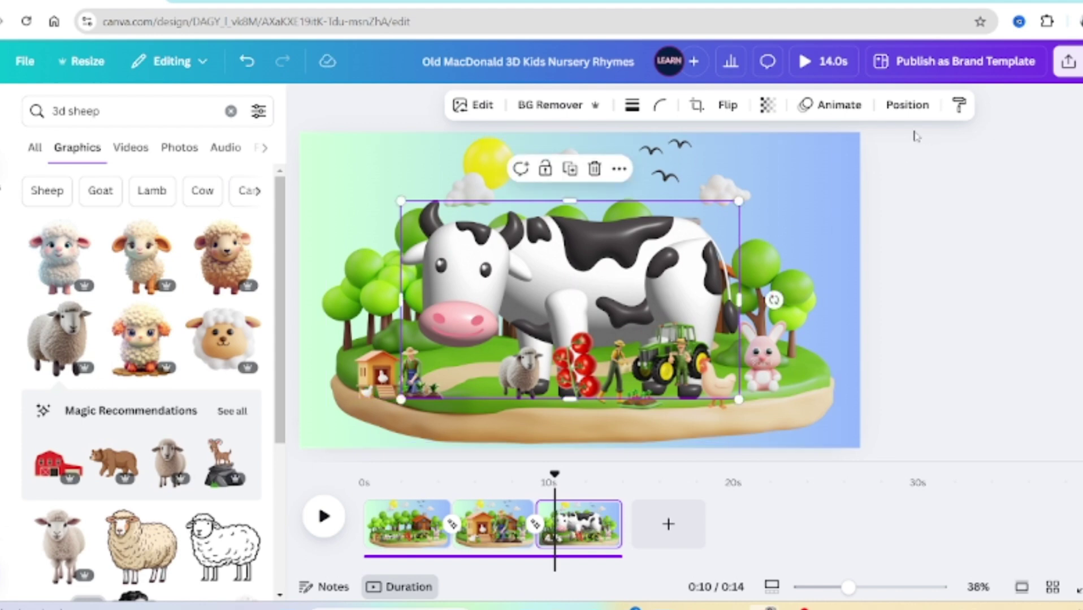
click(619, 169)
mouse_move(687, 380)
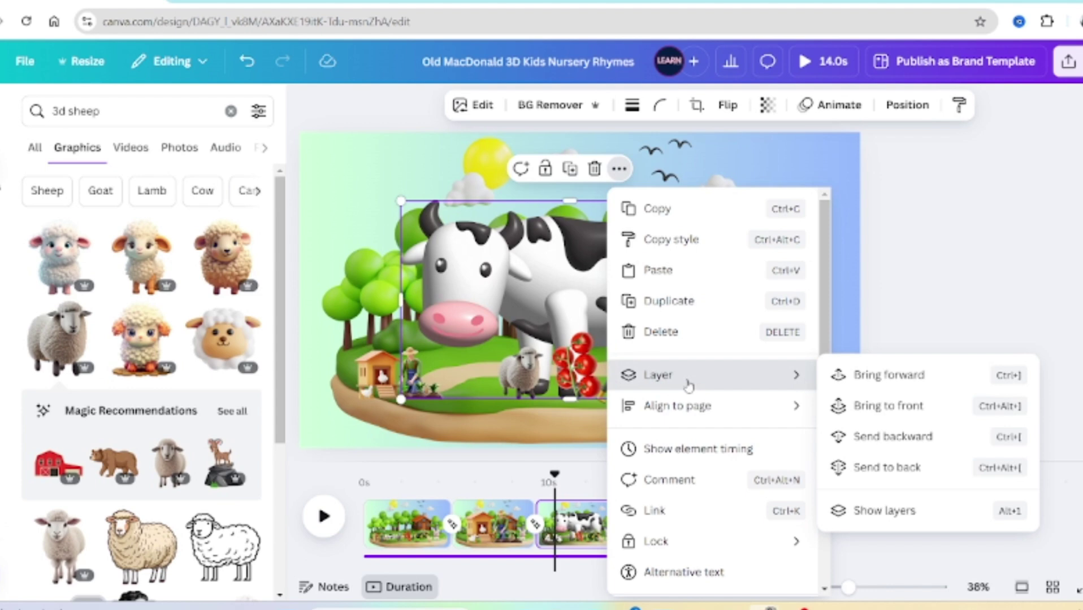
click(901, 407)
Apply the Pulse animation to the enlarged cow on page 3
click(810, 107)
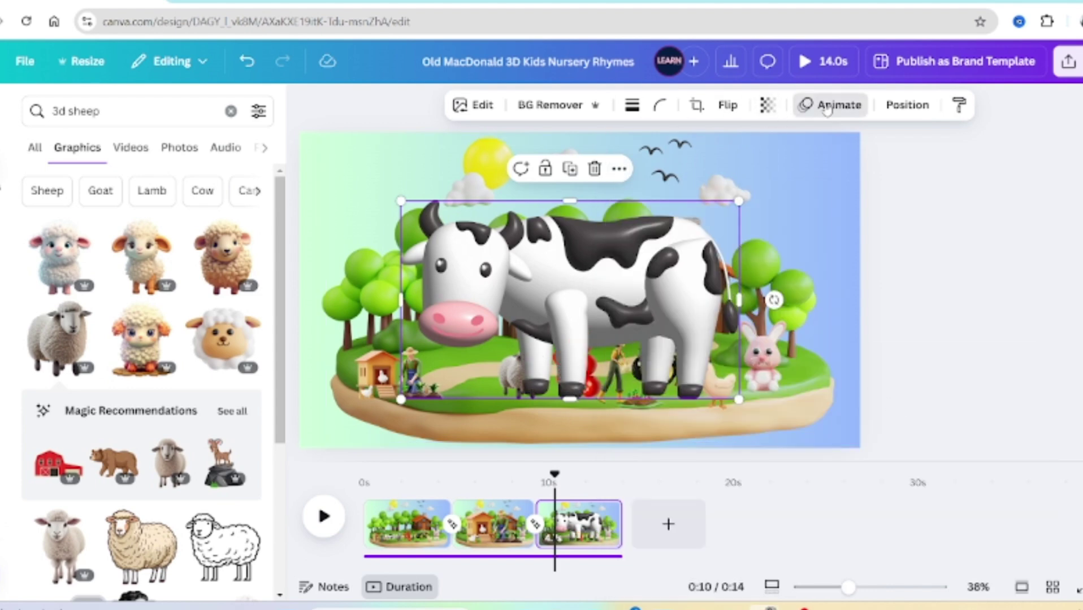
drag(285, 161, 285, 436)
click(223, 424)
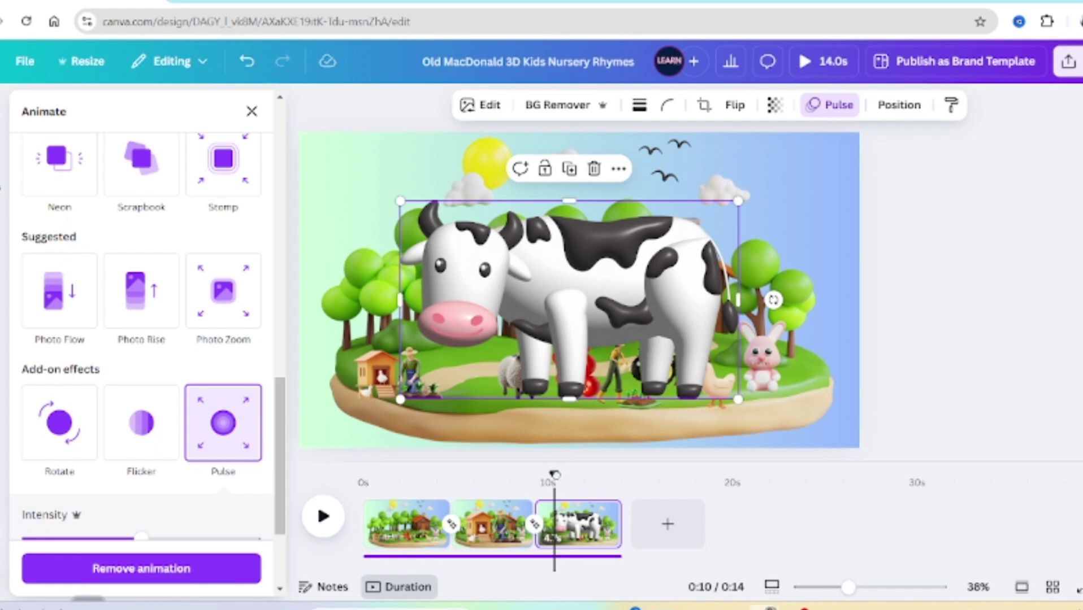
Preview the video from the start and trim page 3 with the enlarged cow to 4.2 seconds
drag(555, 475, 363, 480)
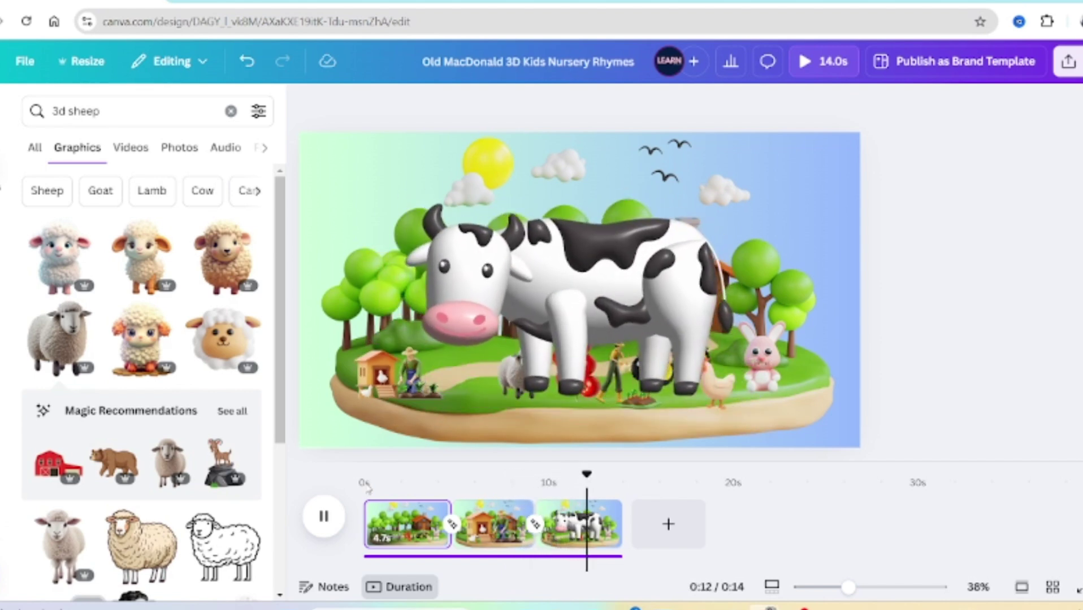
key(space)
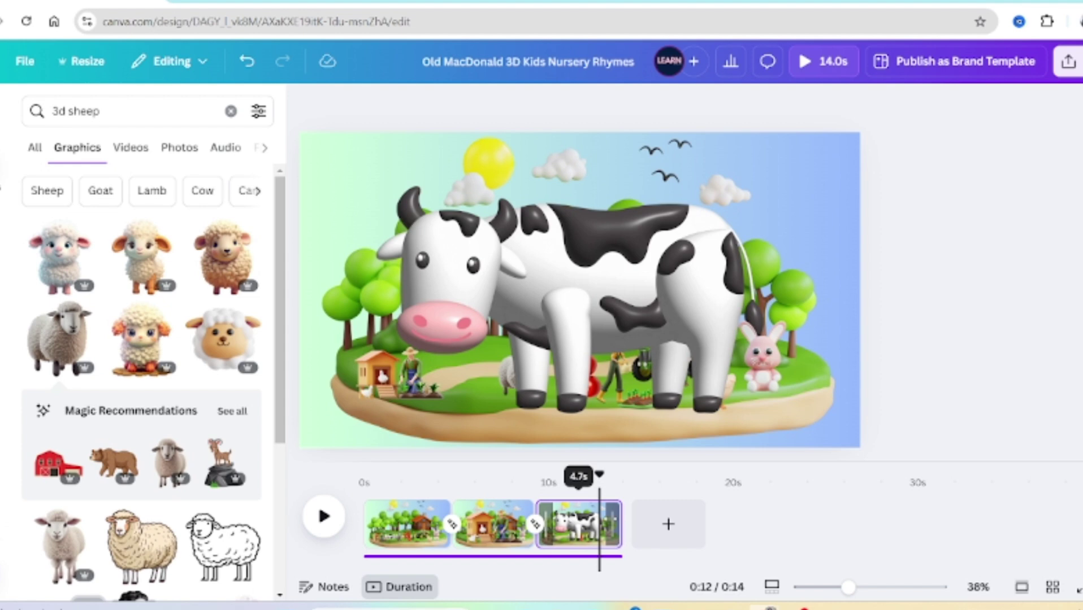
drag(621, 522, 603, 519)
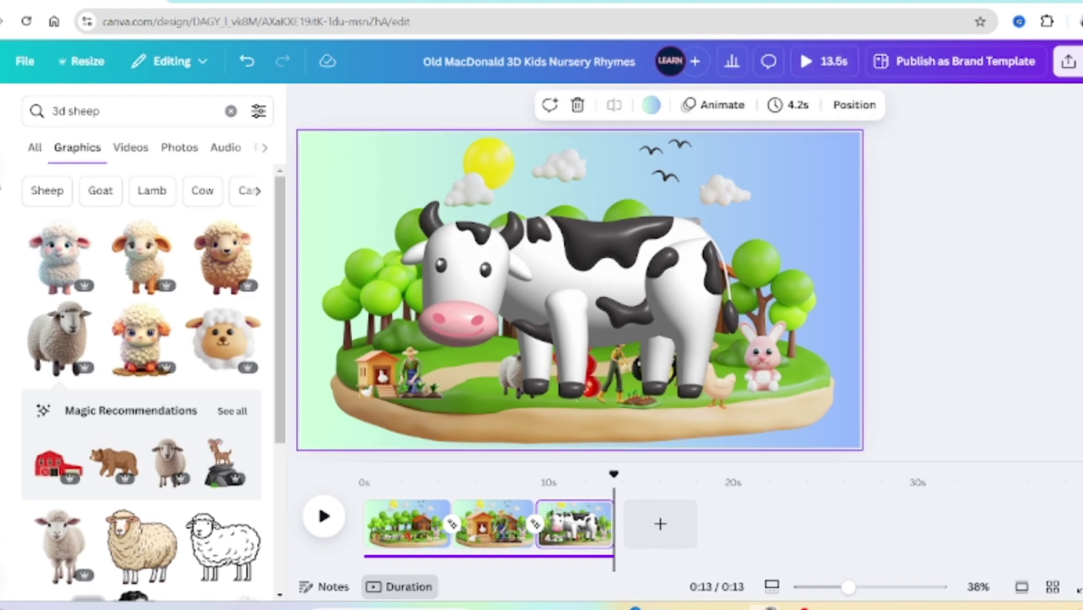
Duplicate the enlarged cow page as page 4 and remove the Pulse animation from the cow on the copy
click(594, 513)
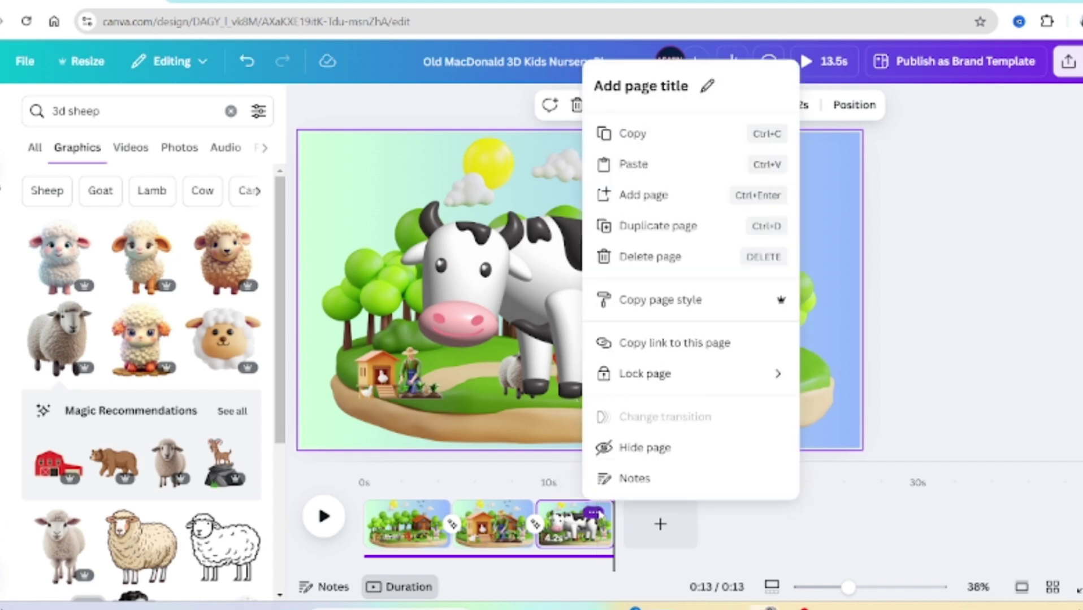
click(655, 226)
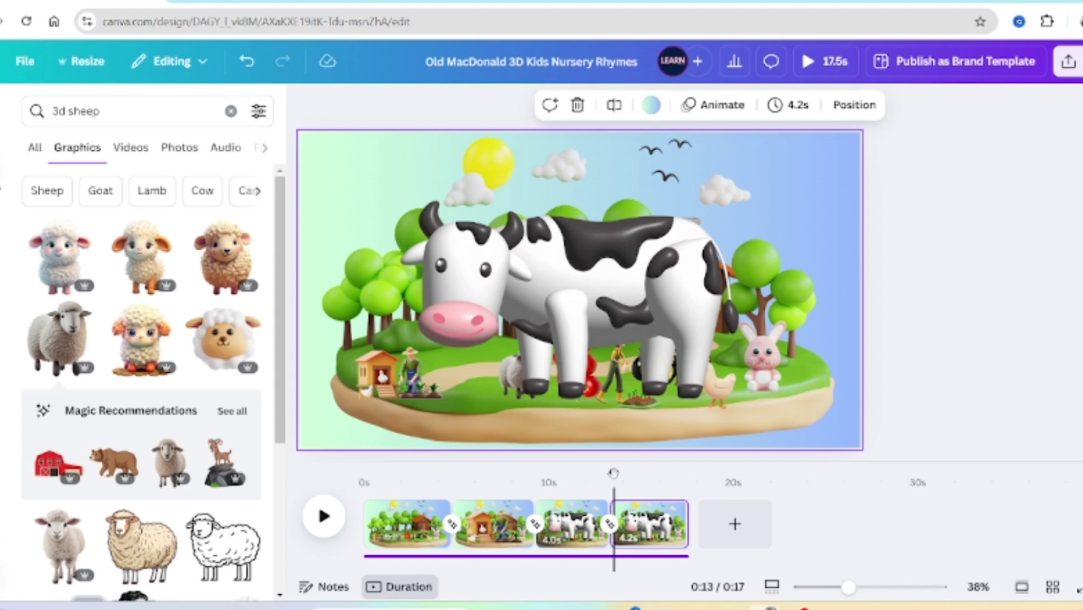
click(568, 302)
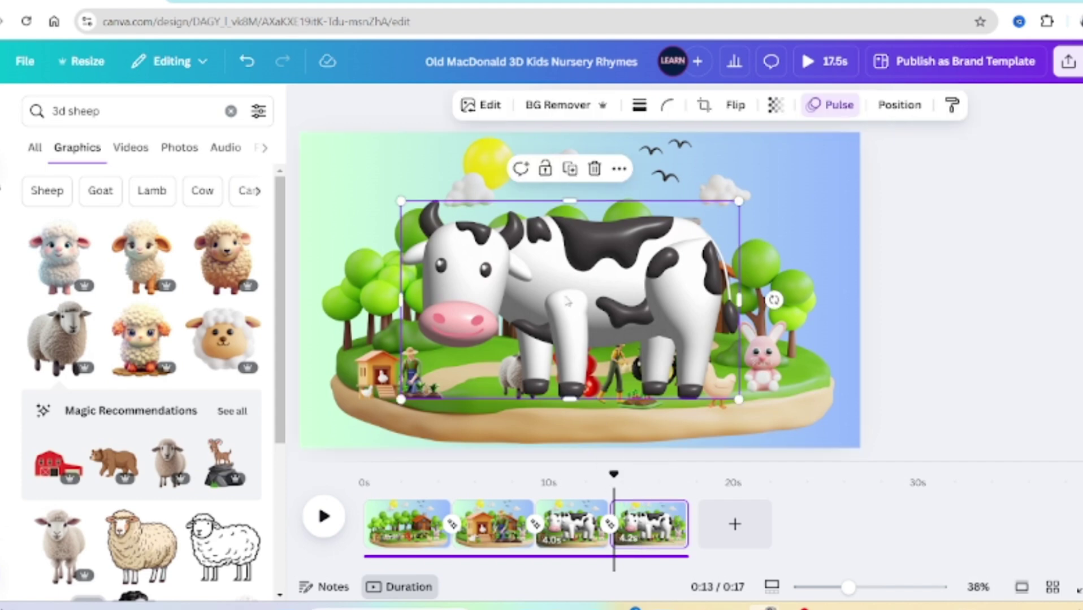
click(834, 111)
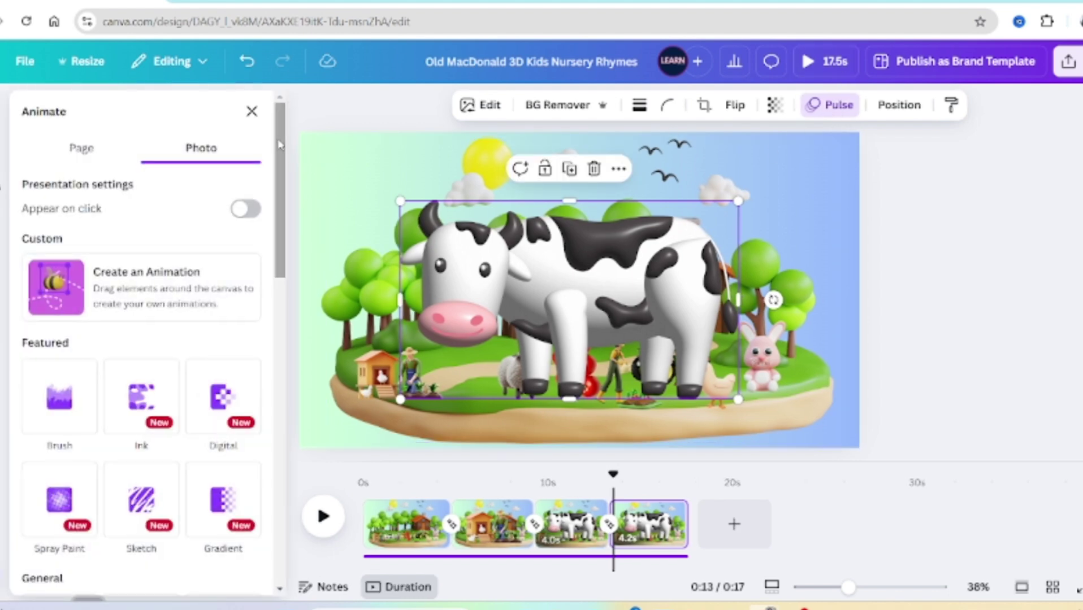
scroll(141, 367, down, 10)
click(216, 430)
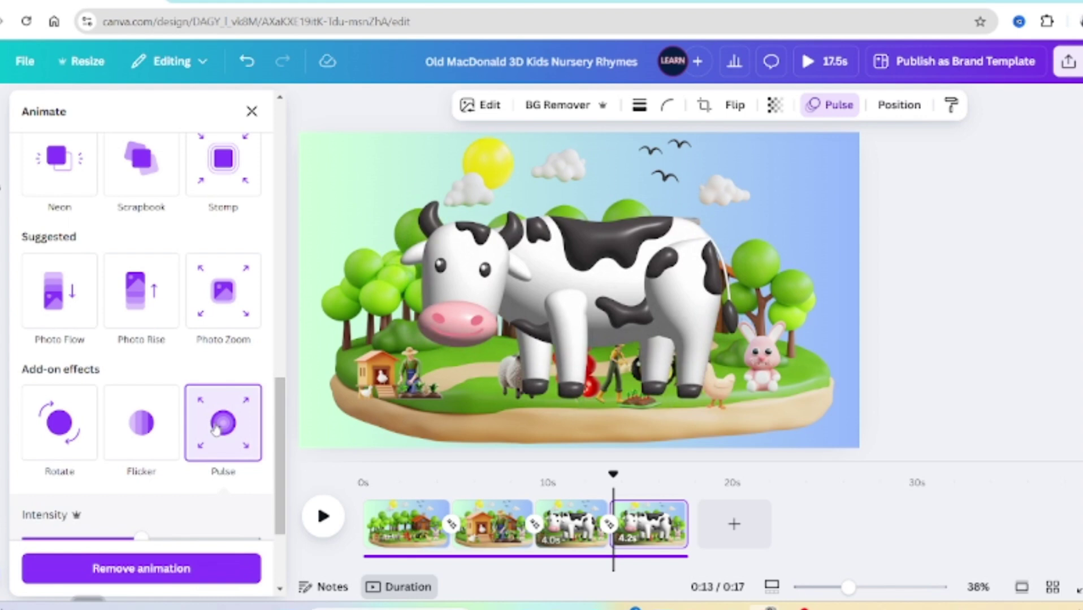
click(139, 570)
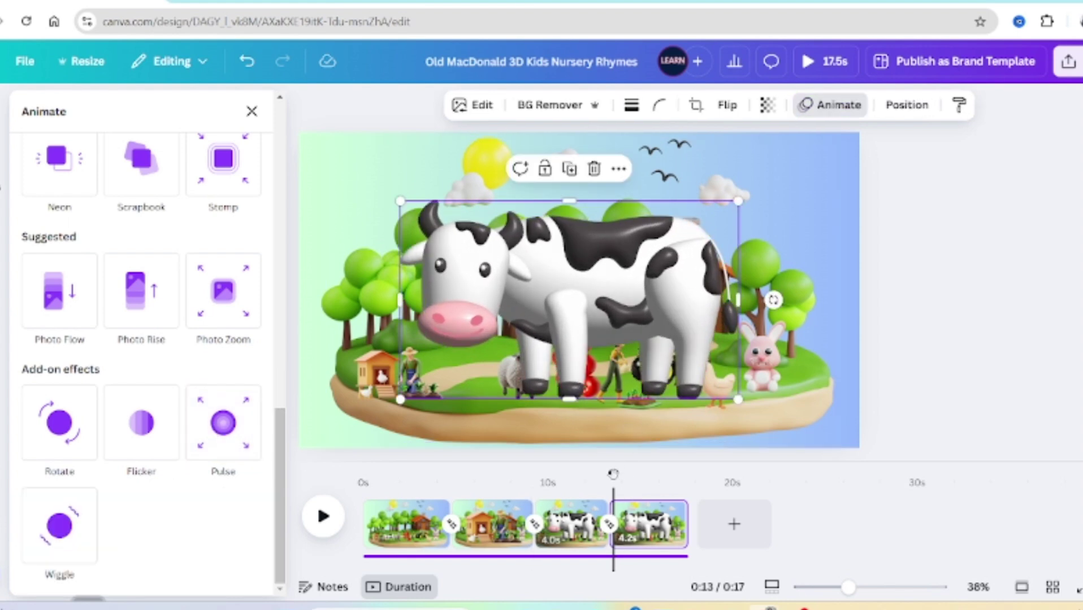
Preview the change from page 3 to page 4 and return the playhead to page 4
drag(613, 474, 585, 478)
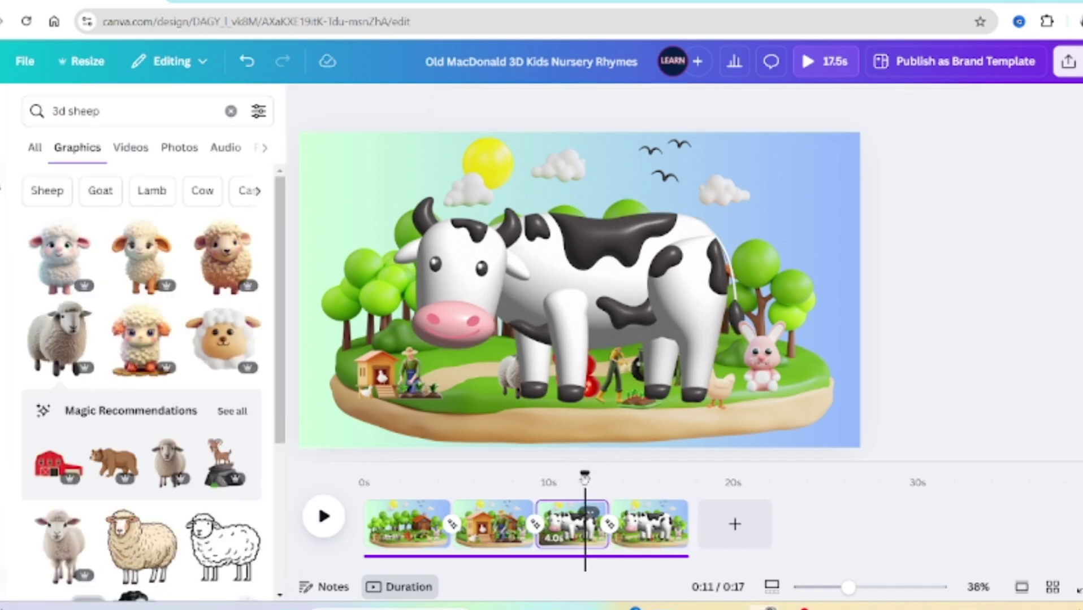
key(space)
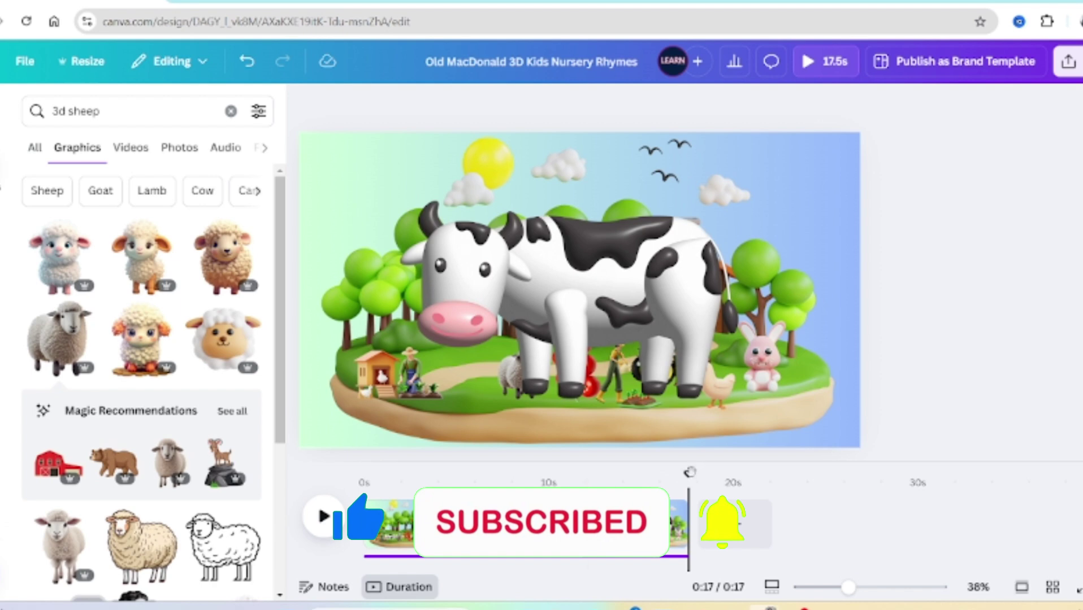
drag(688, 472, 641, 484)
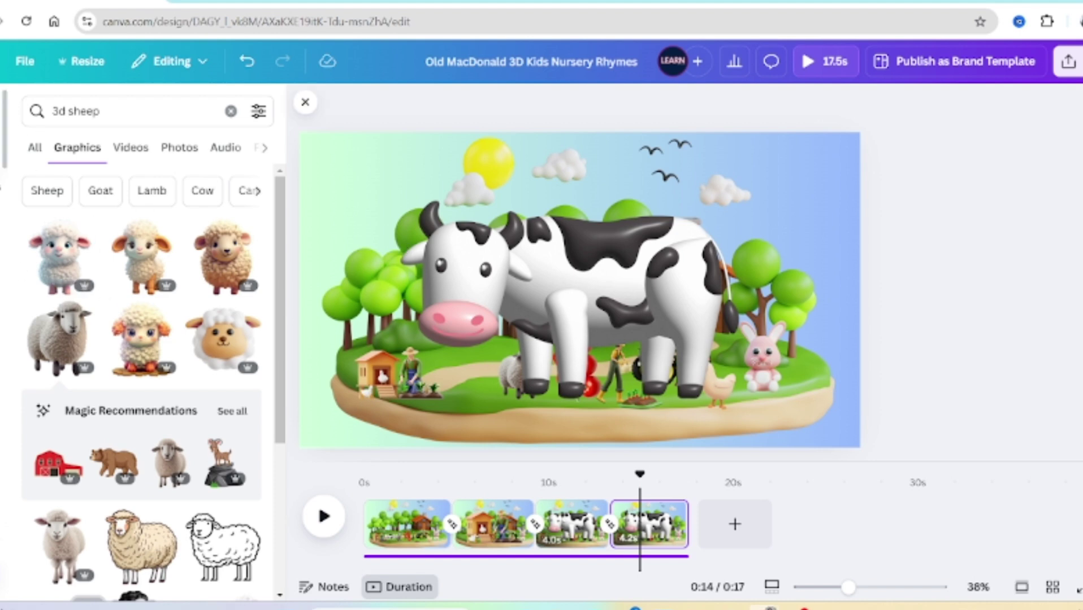
Add the pink and tan Sticker text effect from the font combinations to page 4
click(2, 187)
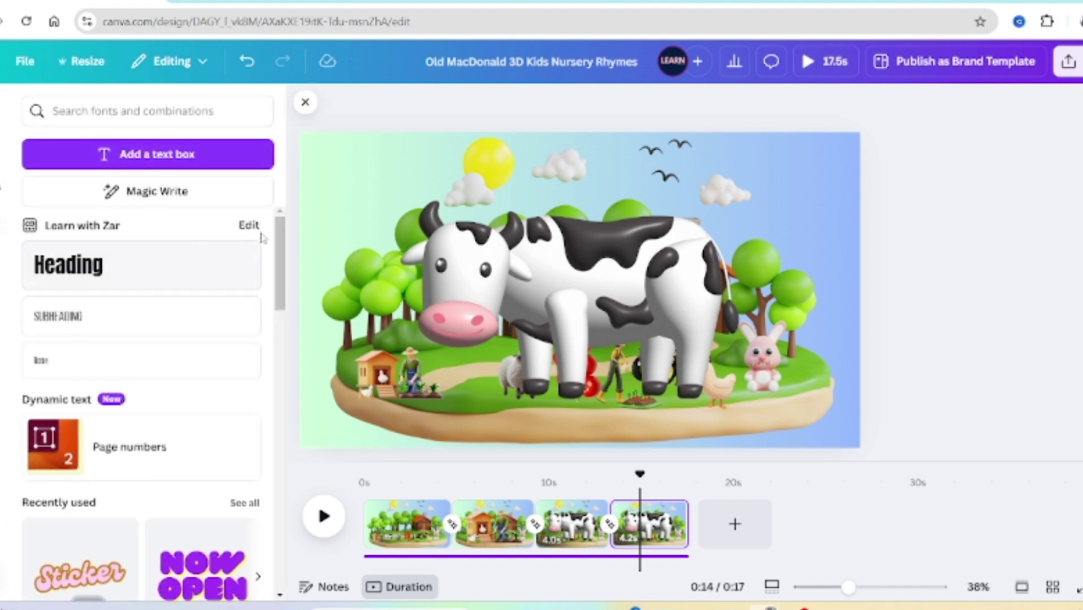
drag(284, 237, 281, 309)
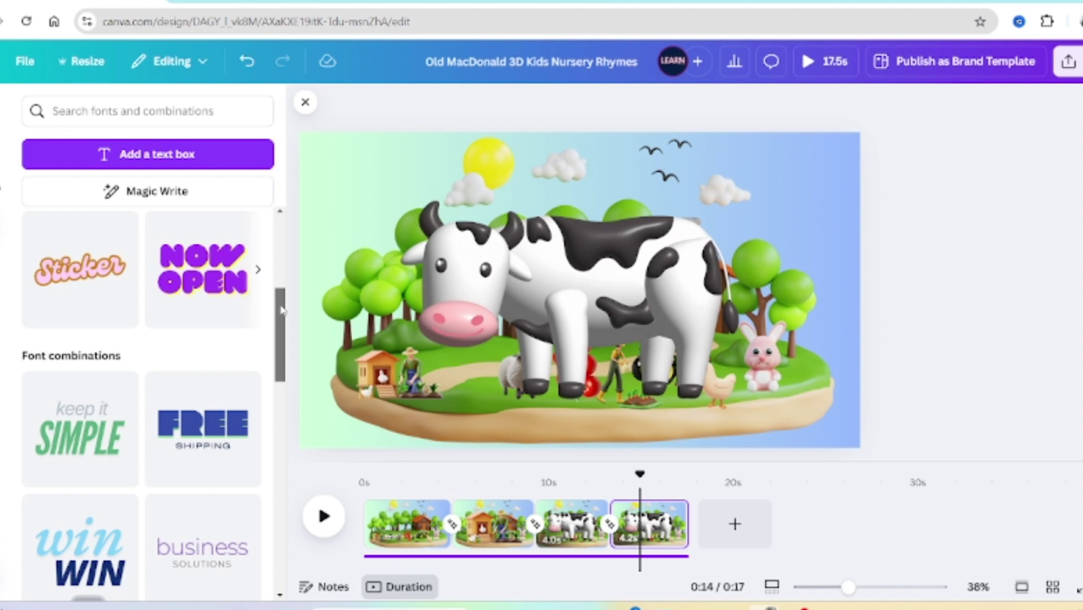
scroll(93, 526, down, 10)
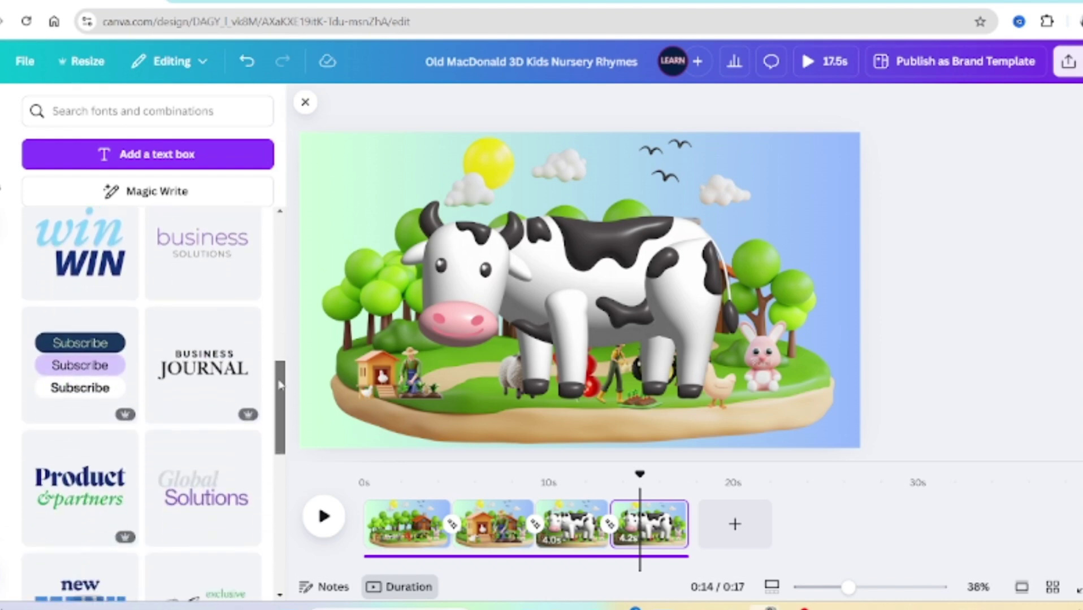
click(126, 478)
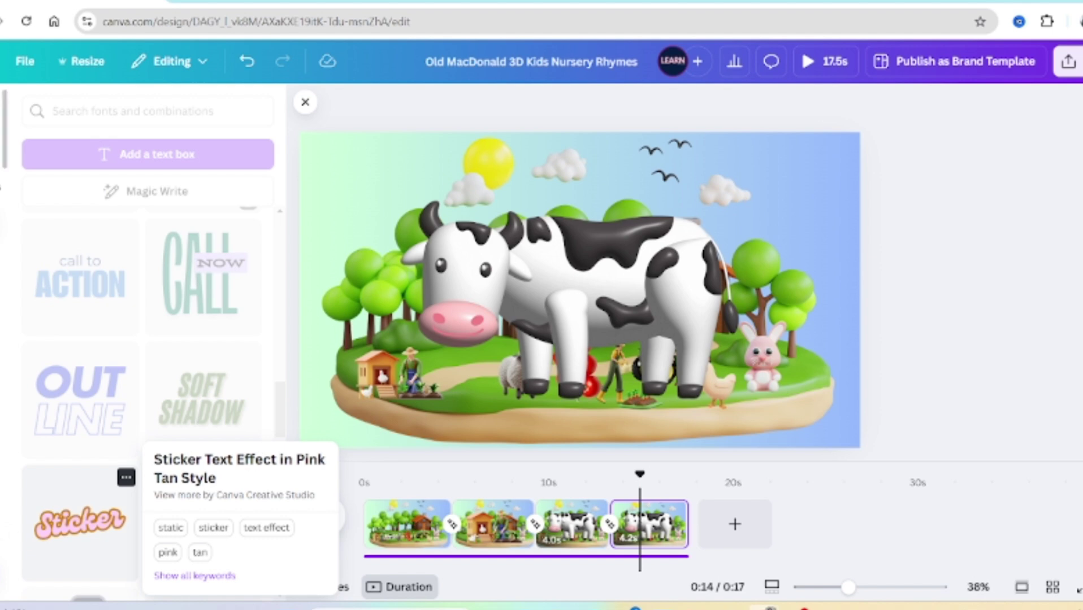
click(92, 537)
click(72, 534)
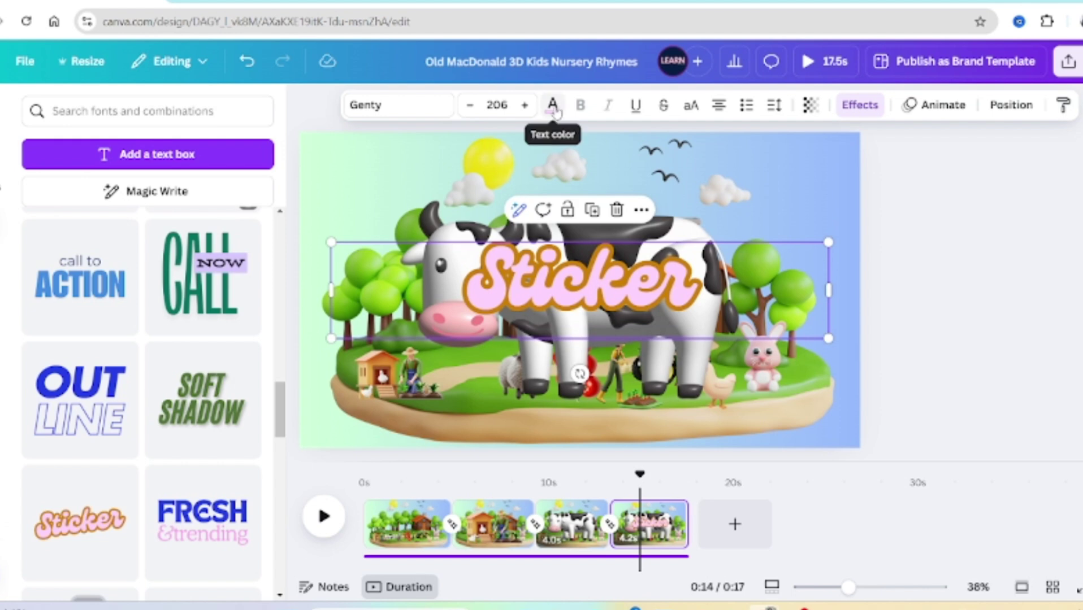
Try near-black for the Sticker text's fill colour, then set it to white
click(552, 106)
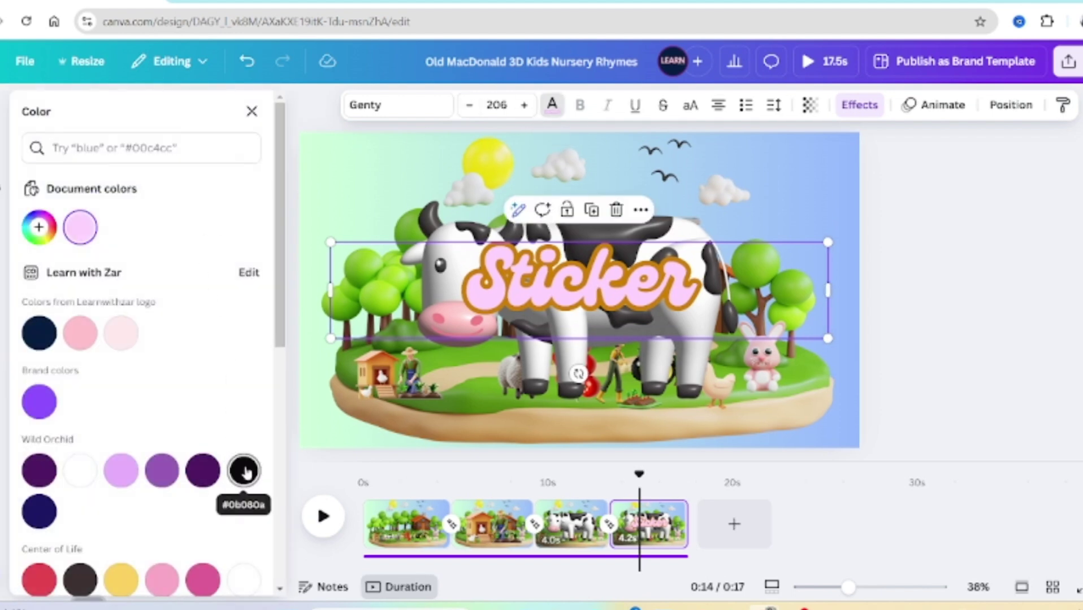
click(243, 471)
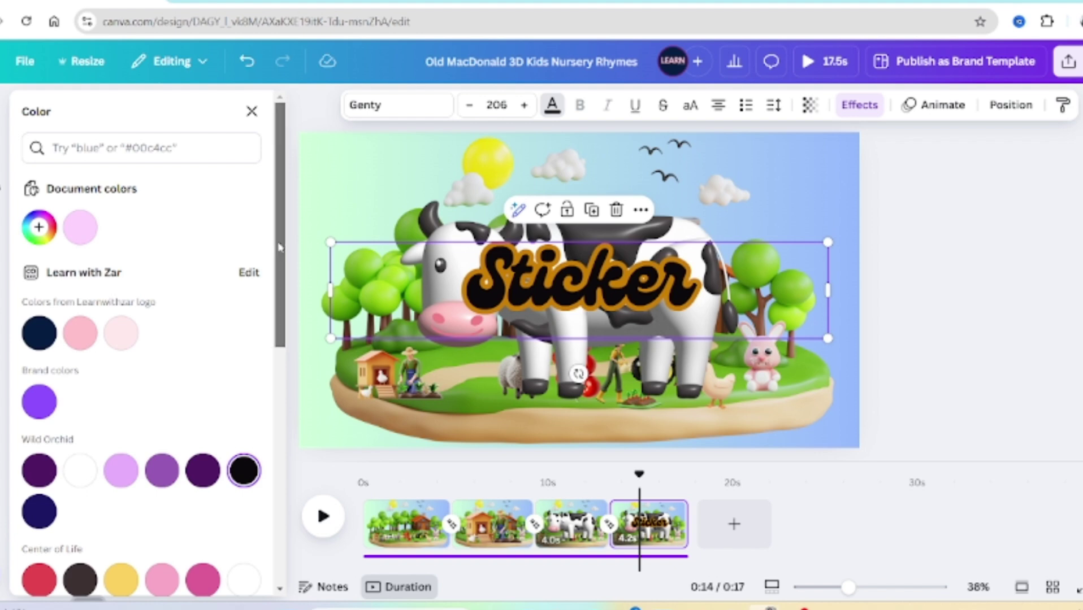
scroll(278, 247, down, 3)
scroll(287, 244, up, 3)
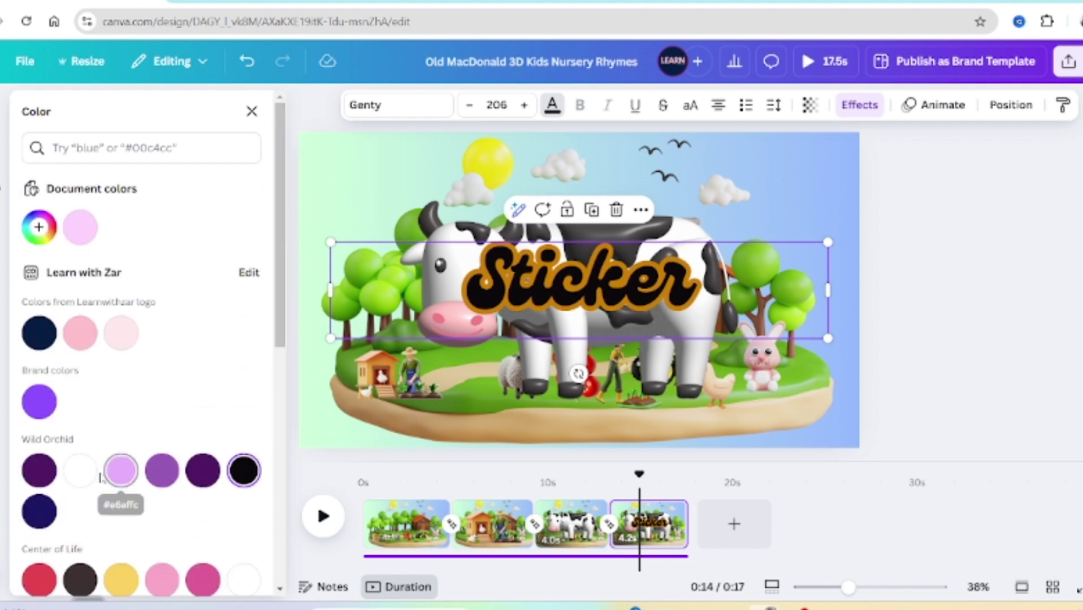
click(80, 472)
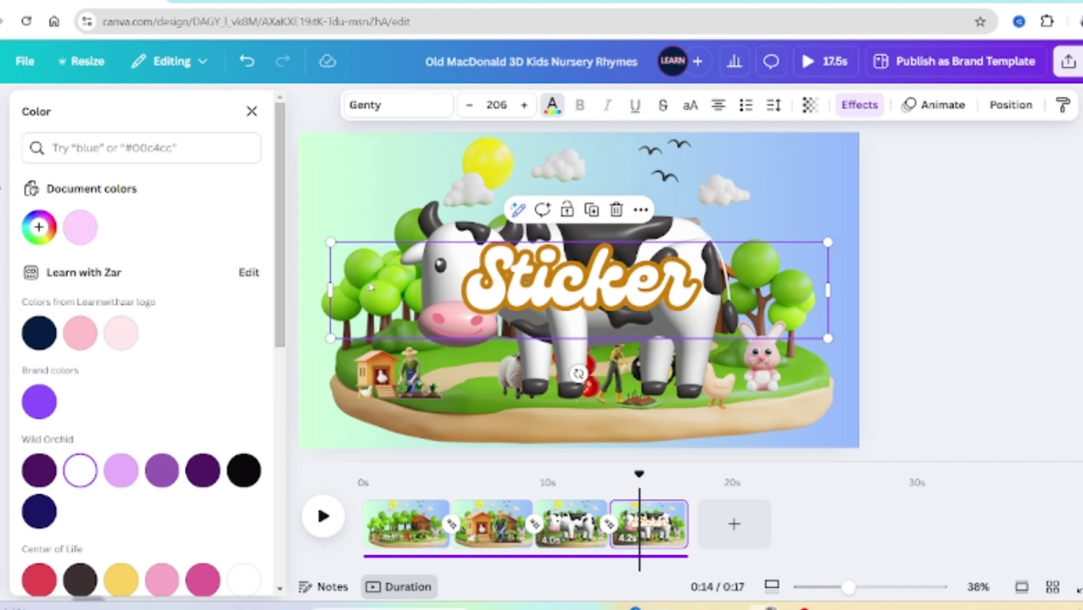
Change the outline colour of the Sticker text effect to black
click(856, 106)
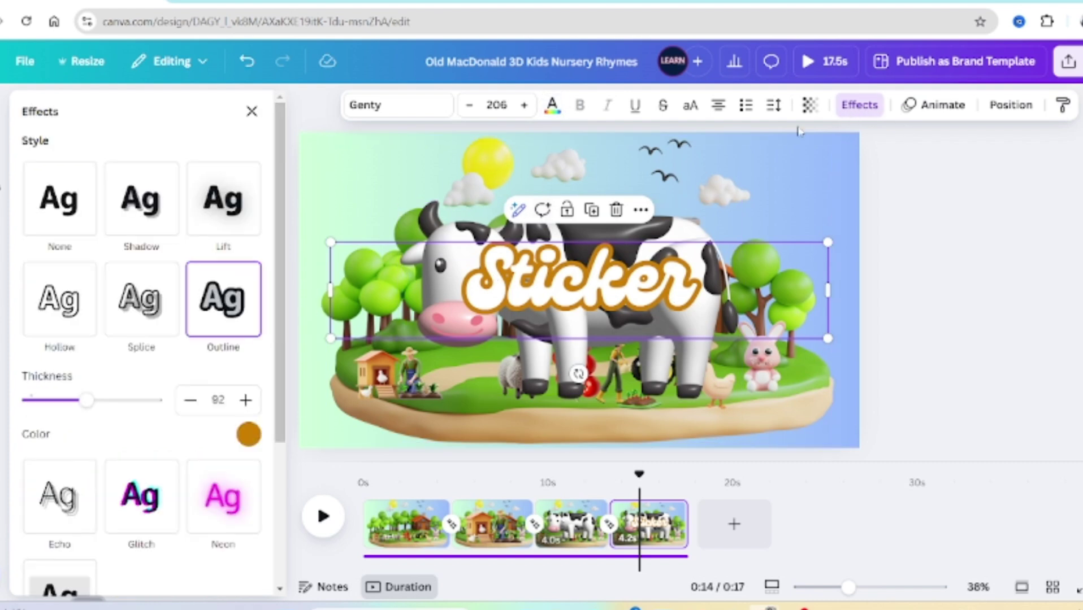
click(248, 435)
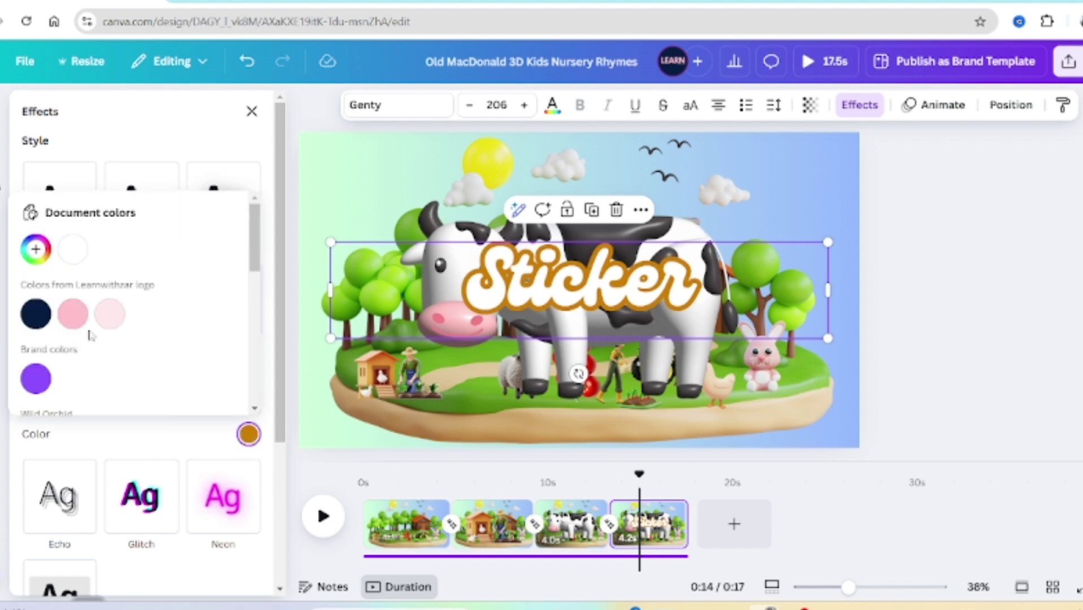
drag(255, 251, 257, 253)
scroll(252, 339, down, 2)
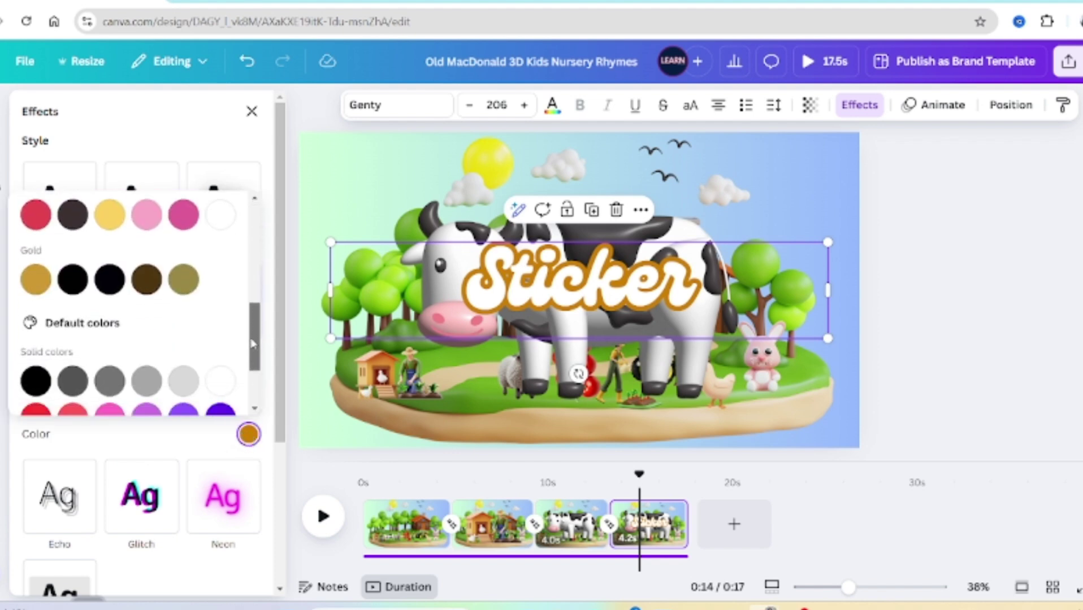
click(36, 351)
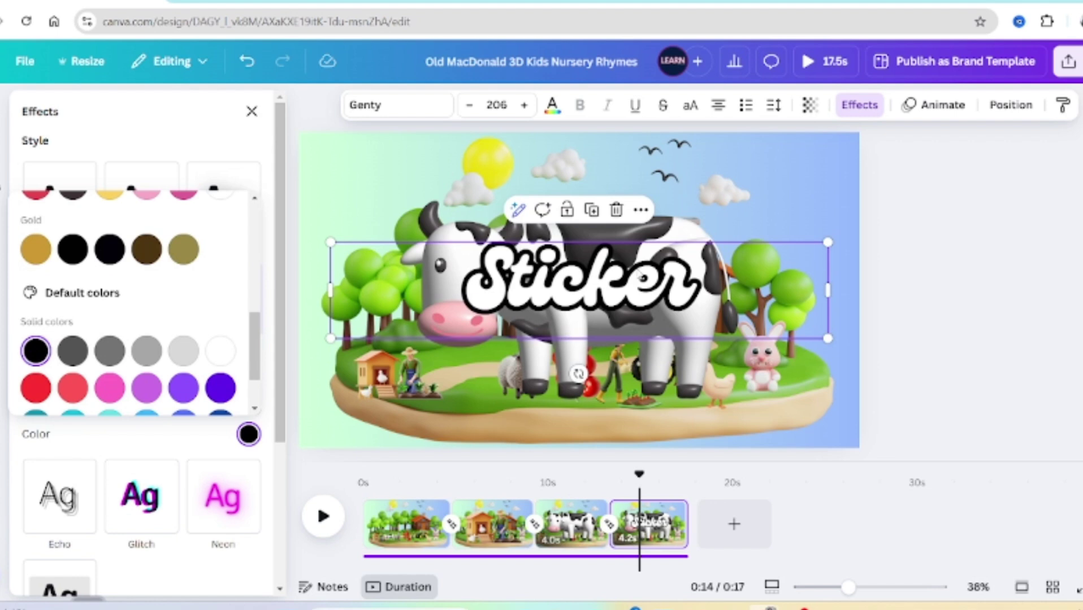
Replace the sticker text with "Moo-Moo" and shrink it to a font size of about 93.9
double_click(612, 276)
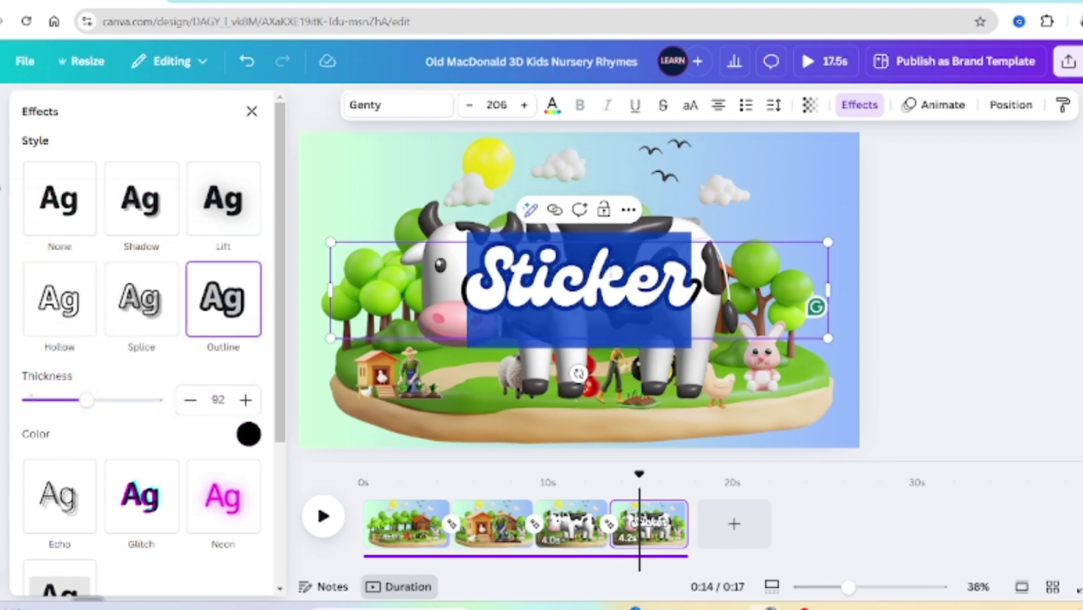
text(Moo)
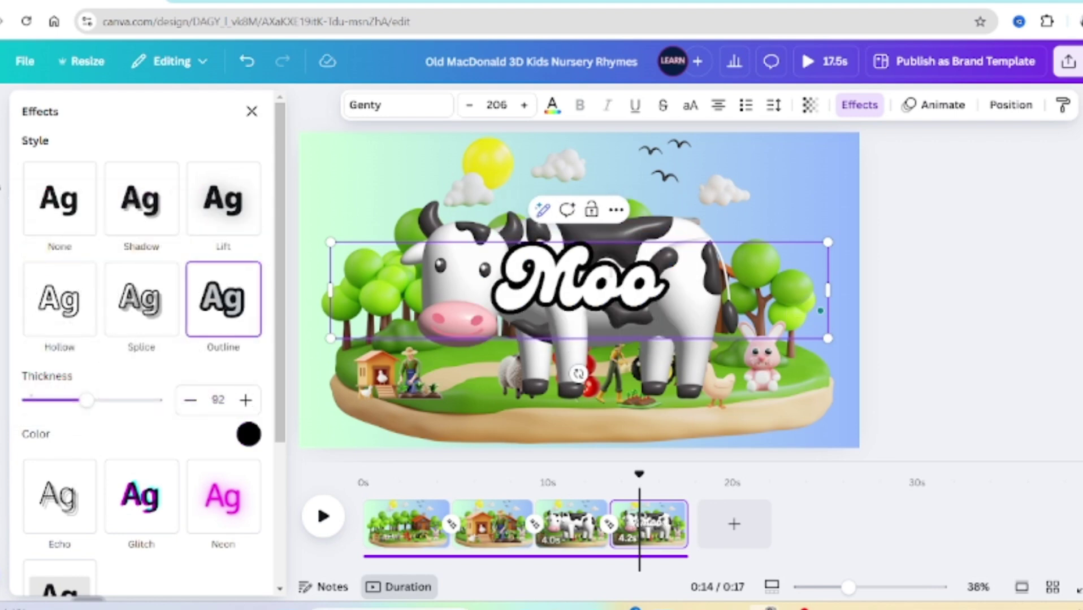
text(-Moo)
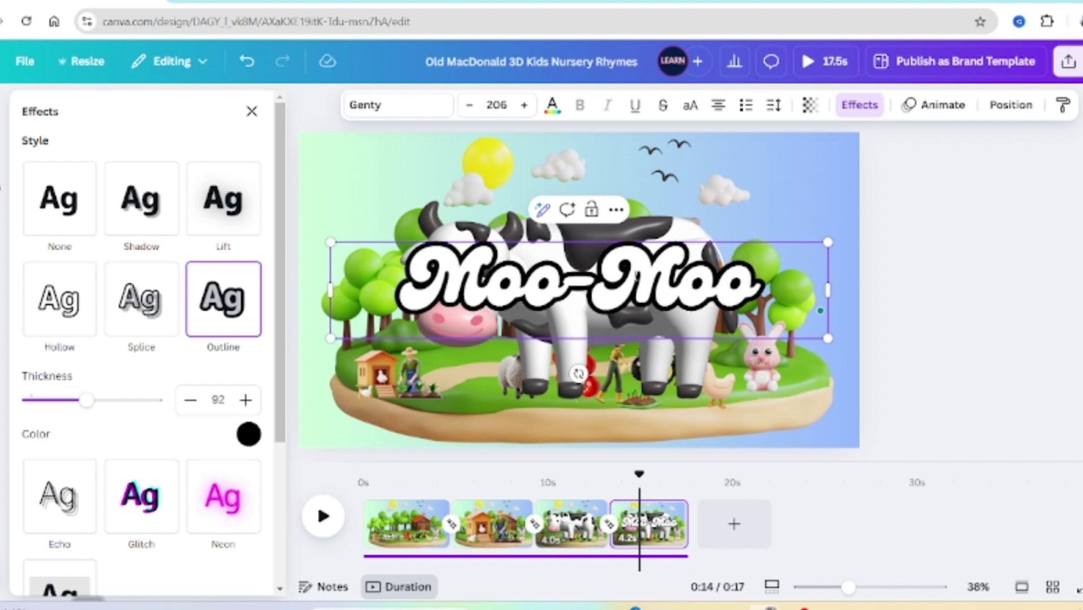
drag(828, 338, 556, 285)
click(595, 269)
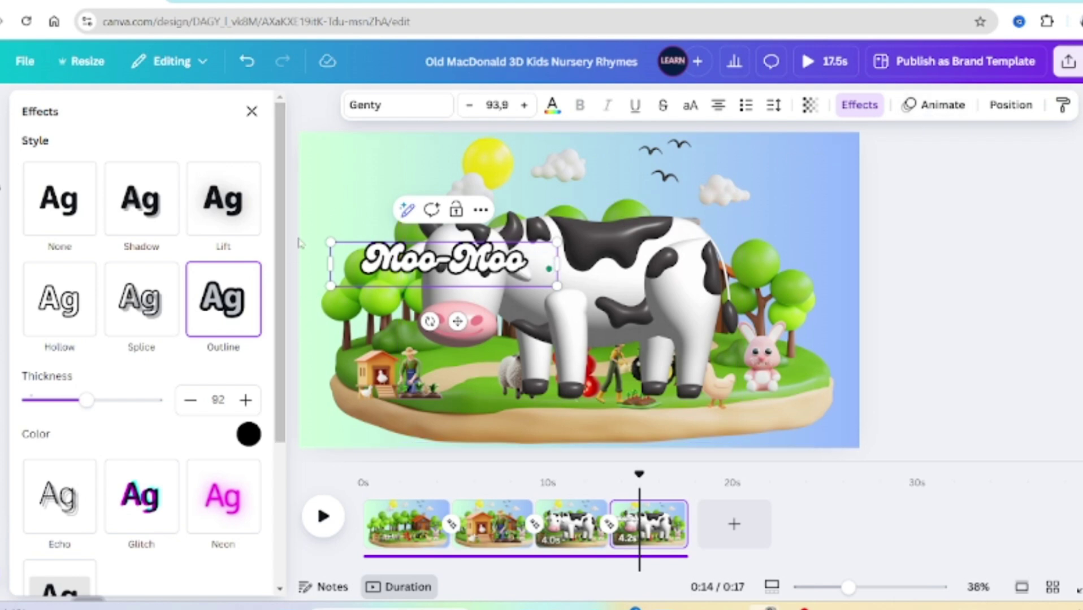
Apply the Curve shape to the Moo-Moo text, tilt it counter-clockwise and place it in the scene's upper-left corner above the cow's head
scroll(276, 265, down, 4)
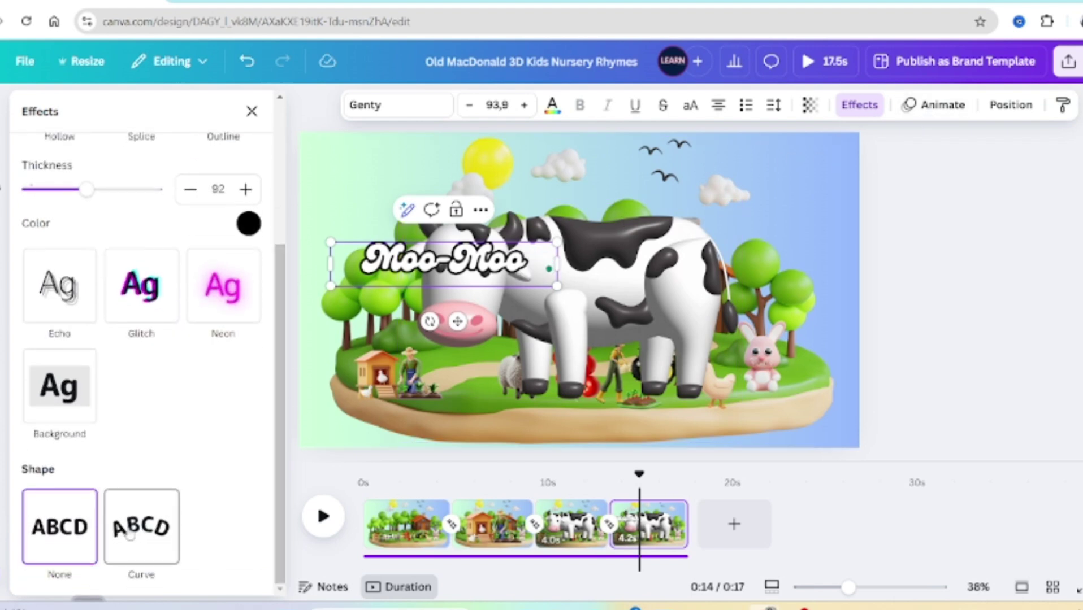
click(129, 535)
drag(446, 348, 478, 342)
drag(462, 254, 399, 157)
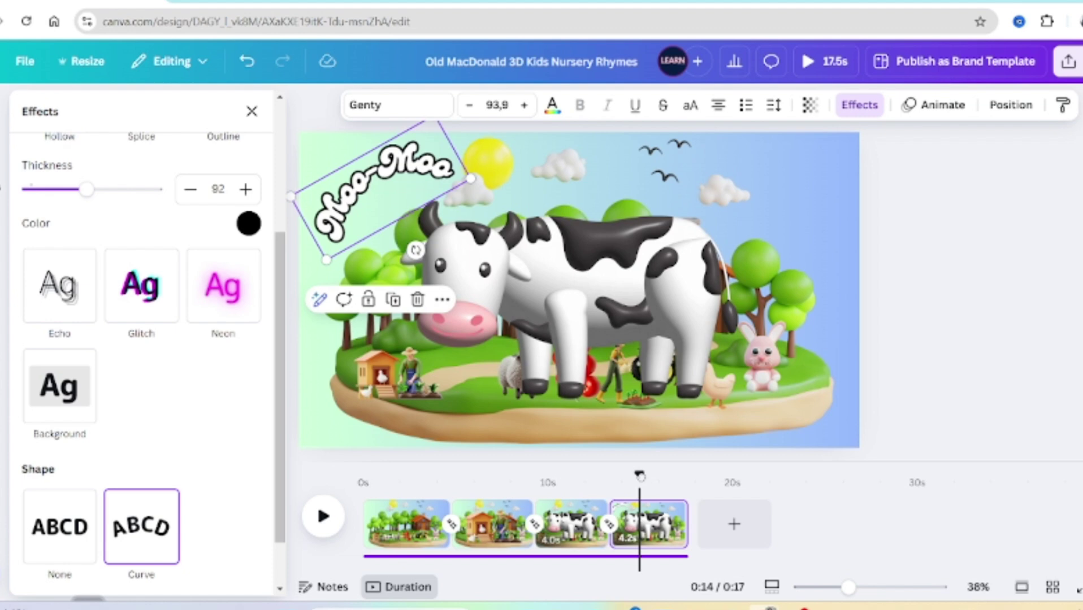
Show the element timing of the Moo-Moo text, trim its start so it lasts 3.8 s, and preview the result
drag(639, 476, 590, 478)
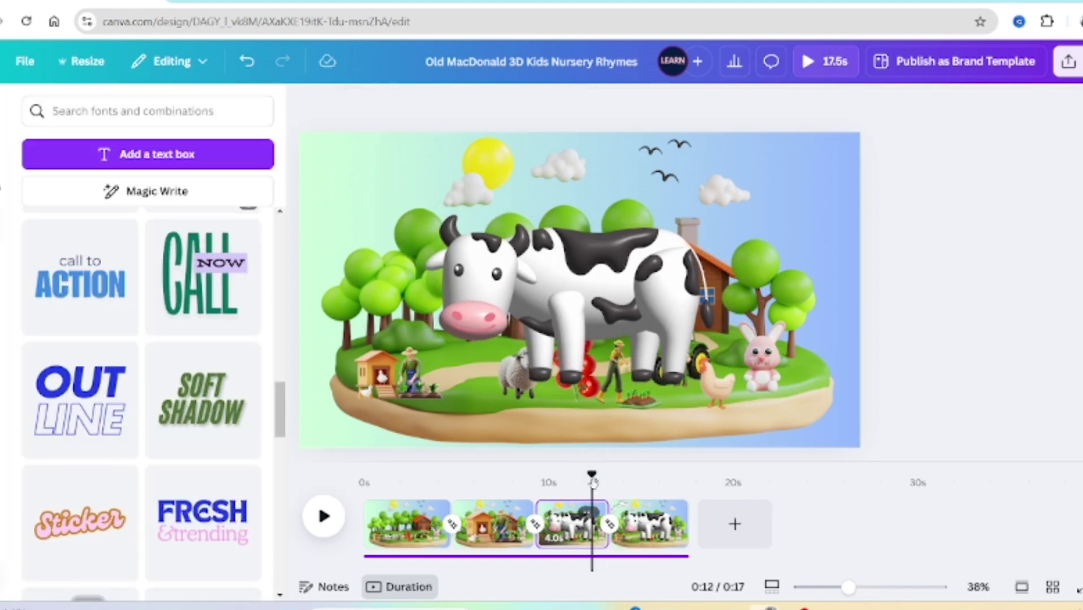
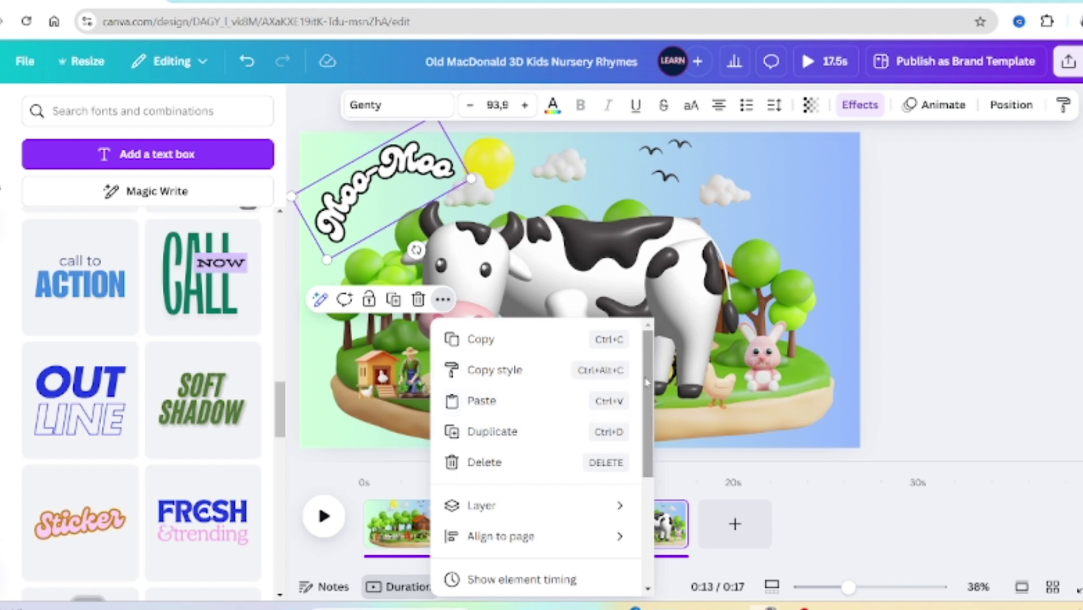
scroll(620, 405, down, 4)
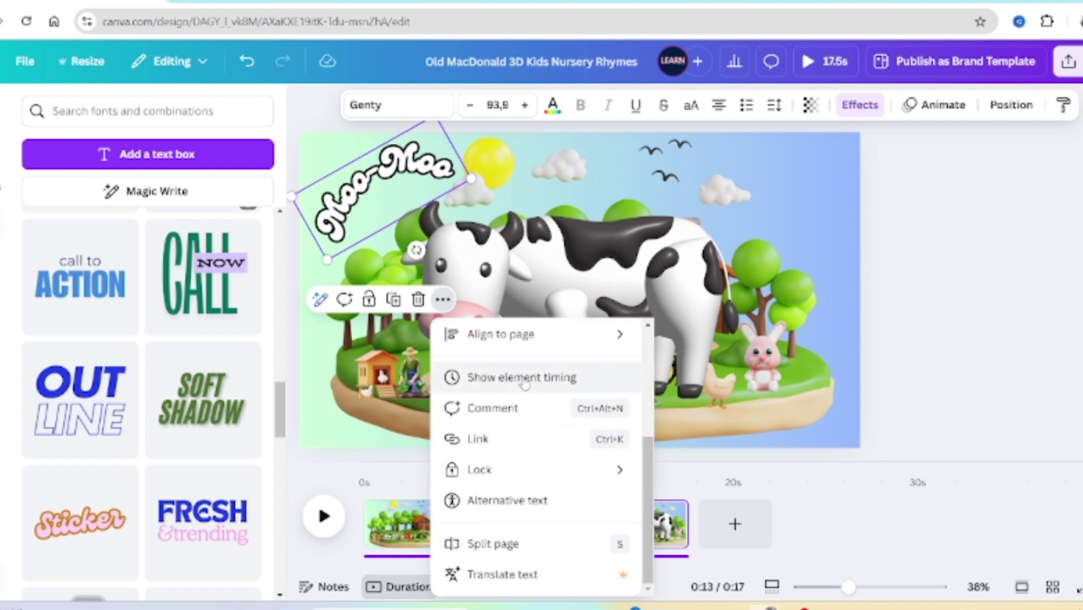
click(524, 378)
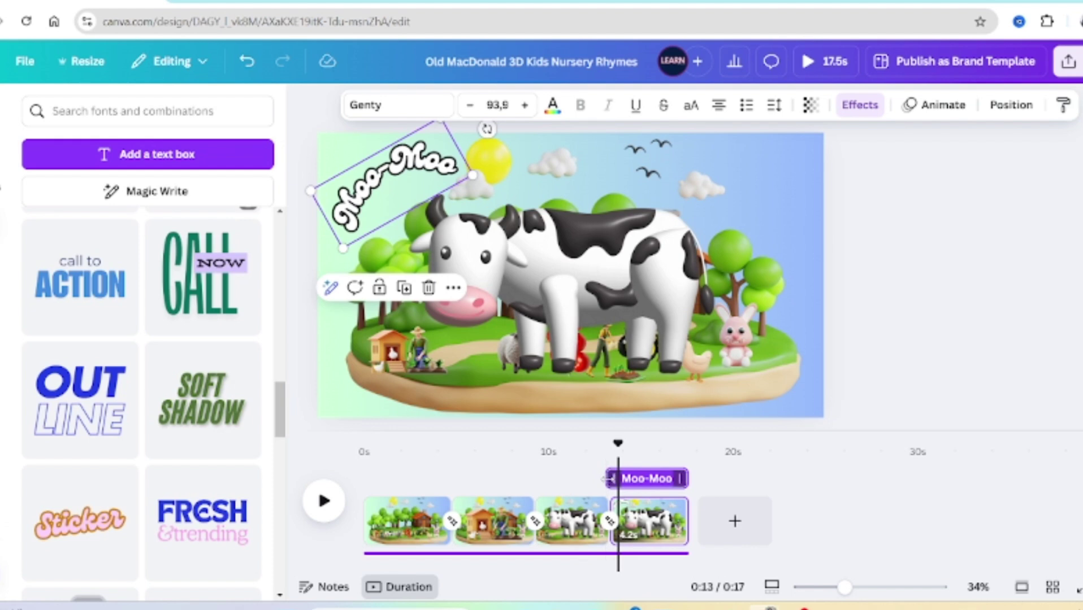
drag(606, 479, 616, 479)
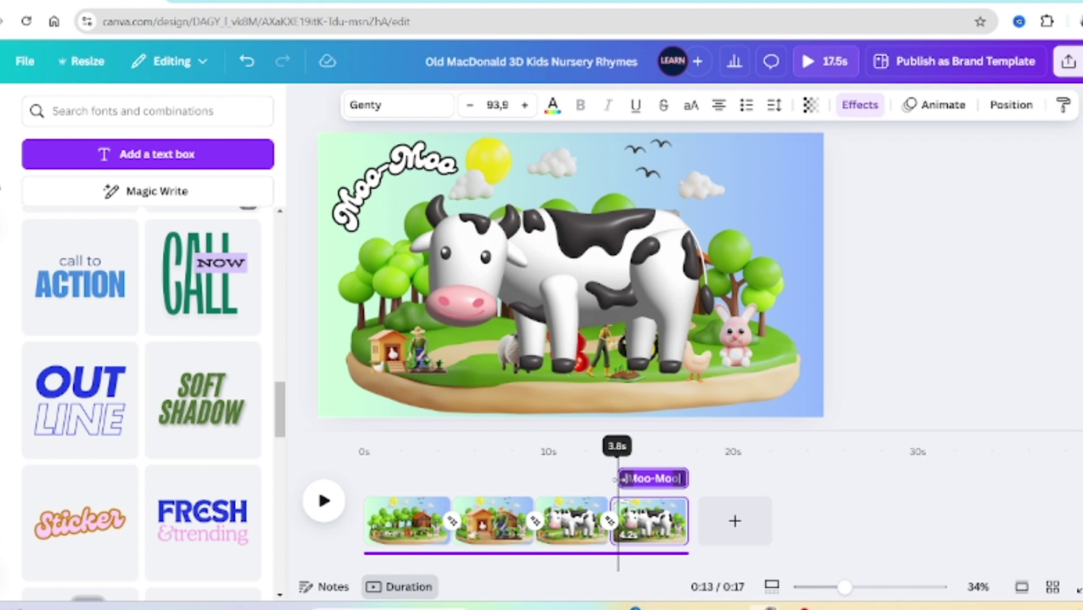
drag(616, 479, 581, 446)
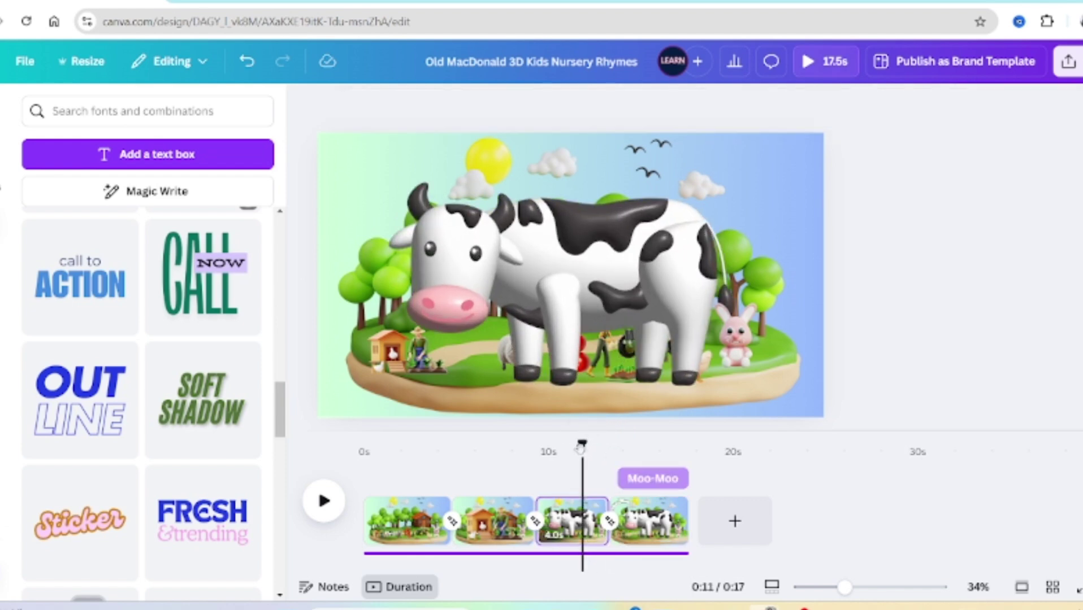
key(space)
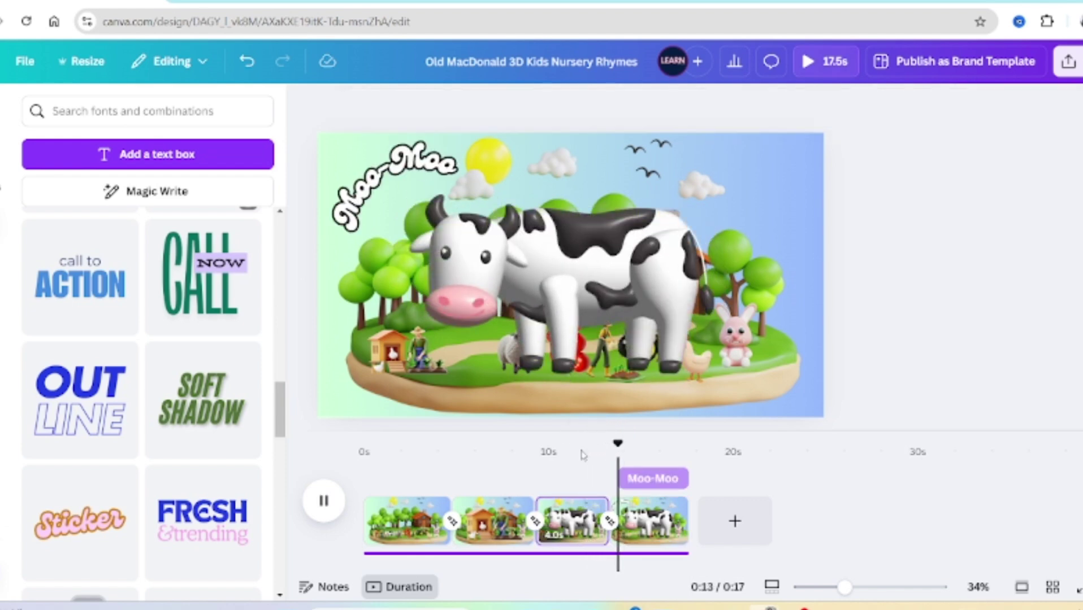
key(space)
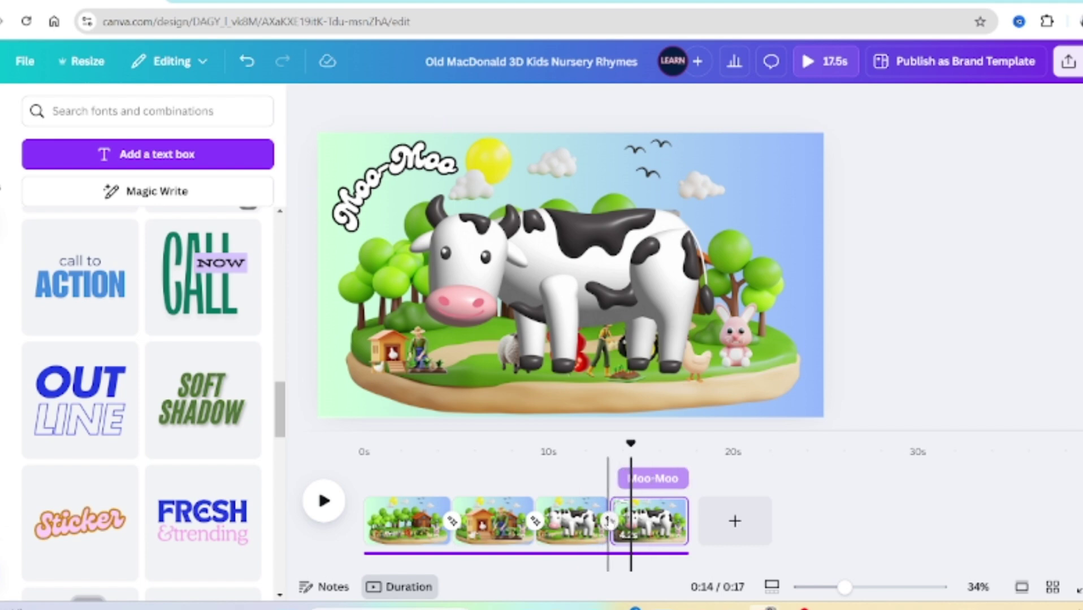
Increase the Moo-Moo text's outline thickness to 173
click(404, 172)
click(858, 108)
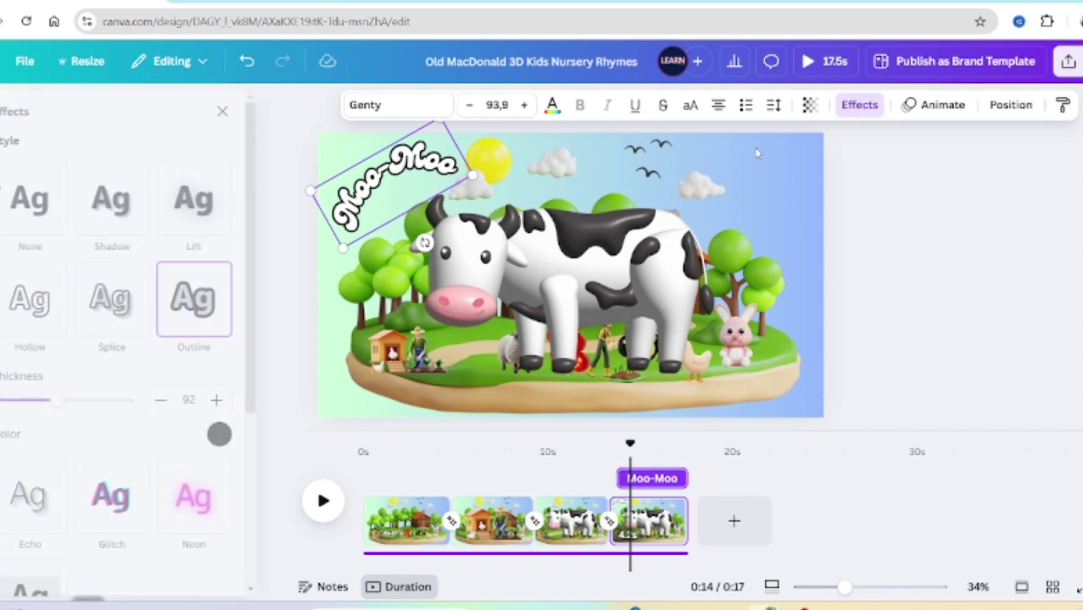
drag(88, 401, 136, 404)
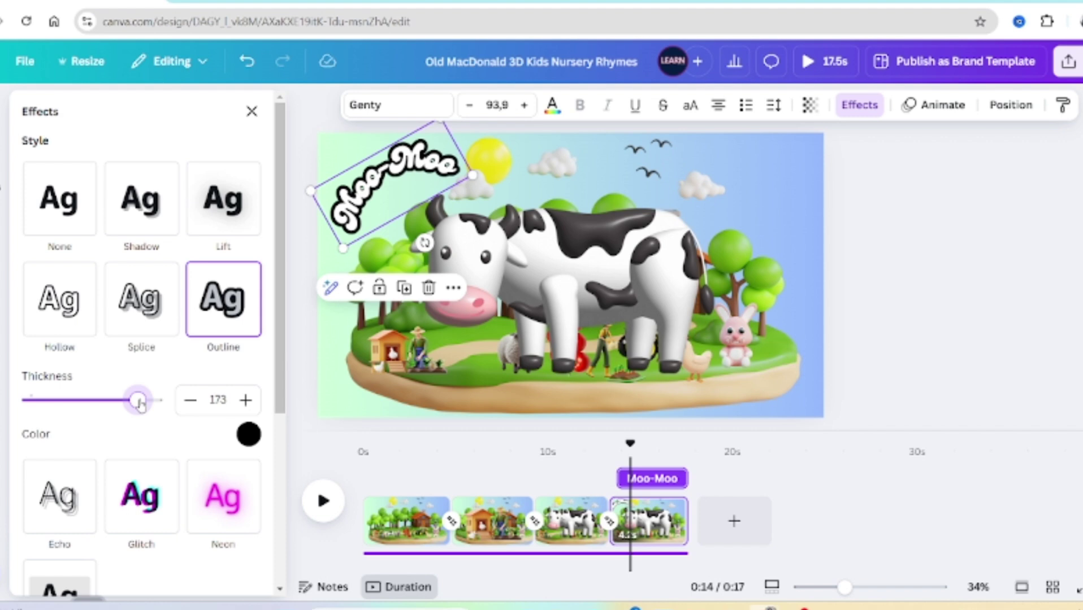
Duplicate the Moo-Moo text, tilt the copy clockwise and place it in the scene's upper-right corner
click(403, 288)
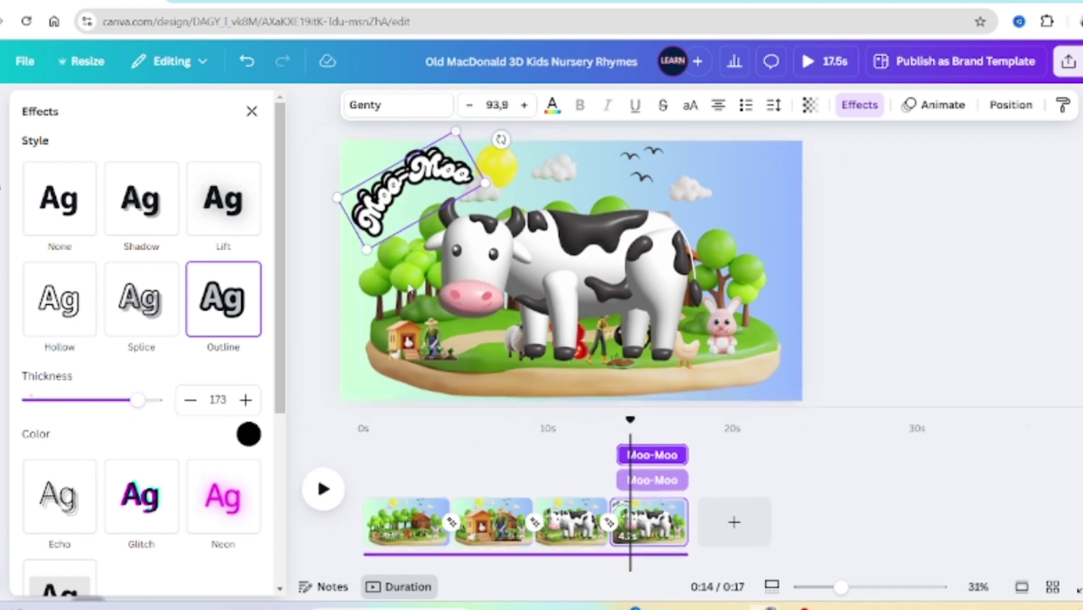
drag(499, 131, 509, 213)
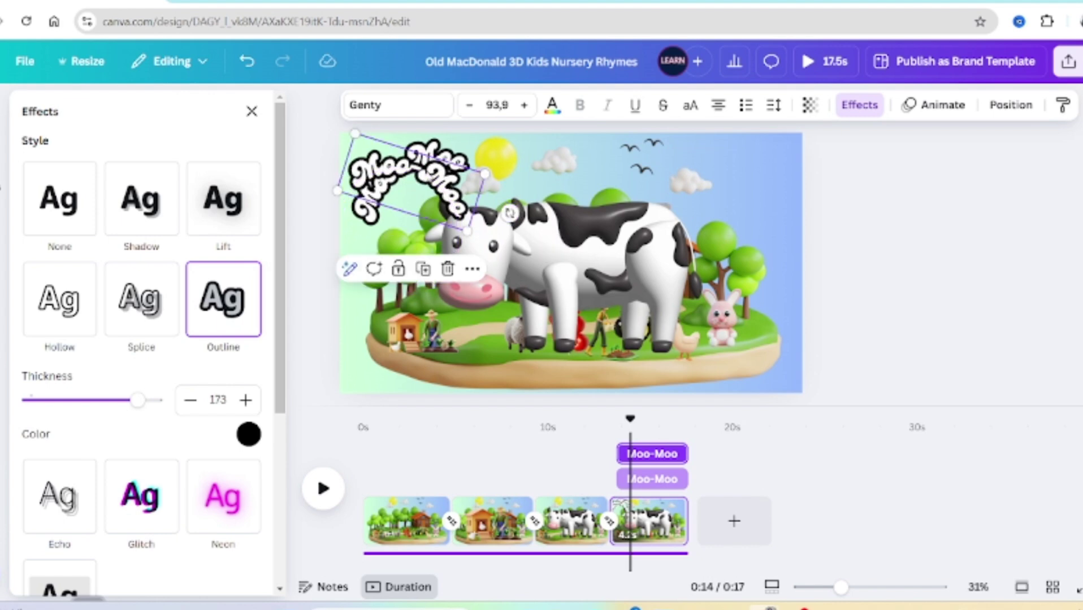
drag(411, 182, 729, 170)
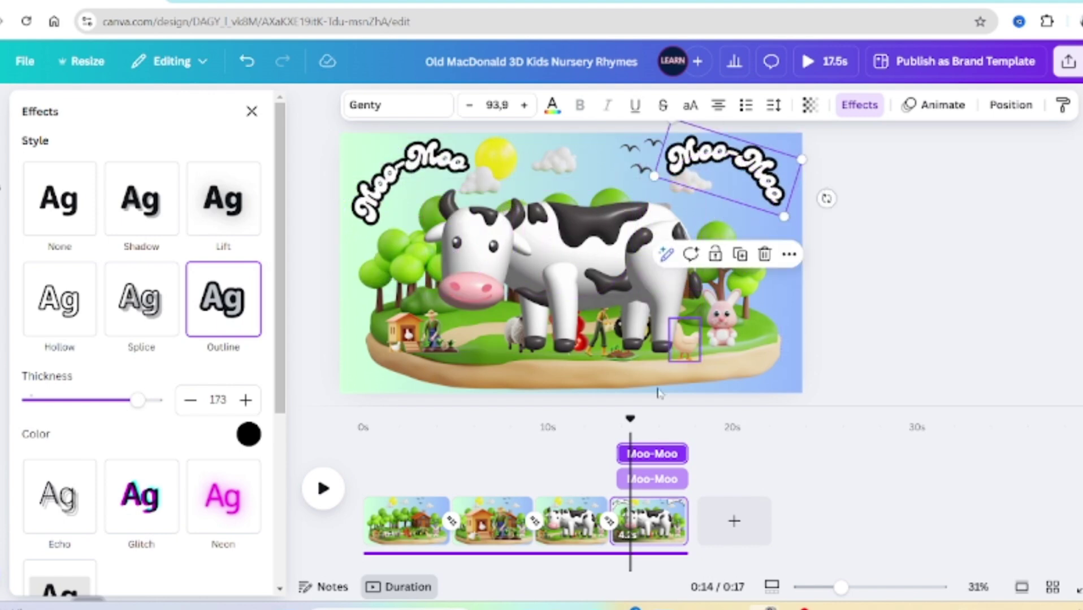
Trim the start of the duplicated Moo-Moo text so it begins slightly after the first one, checking the timing with playback
drag(630, 419, 605, 419)
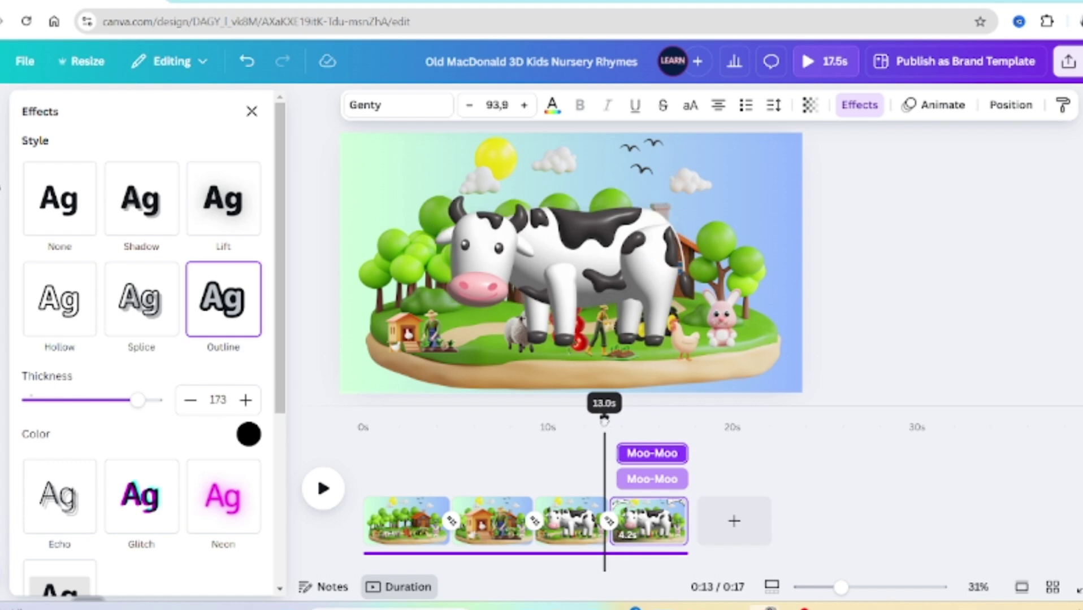
key(space)
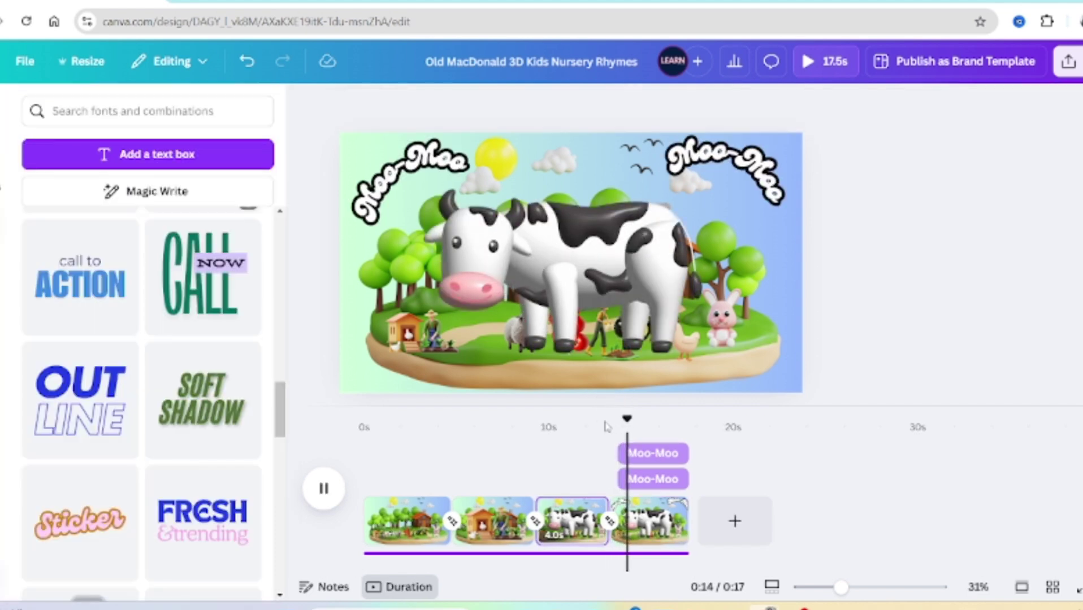
key(space)
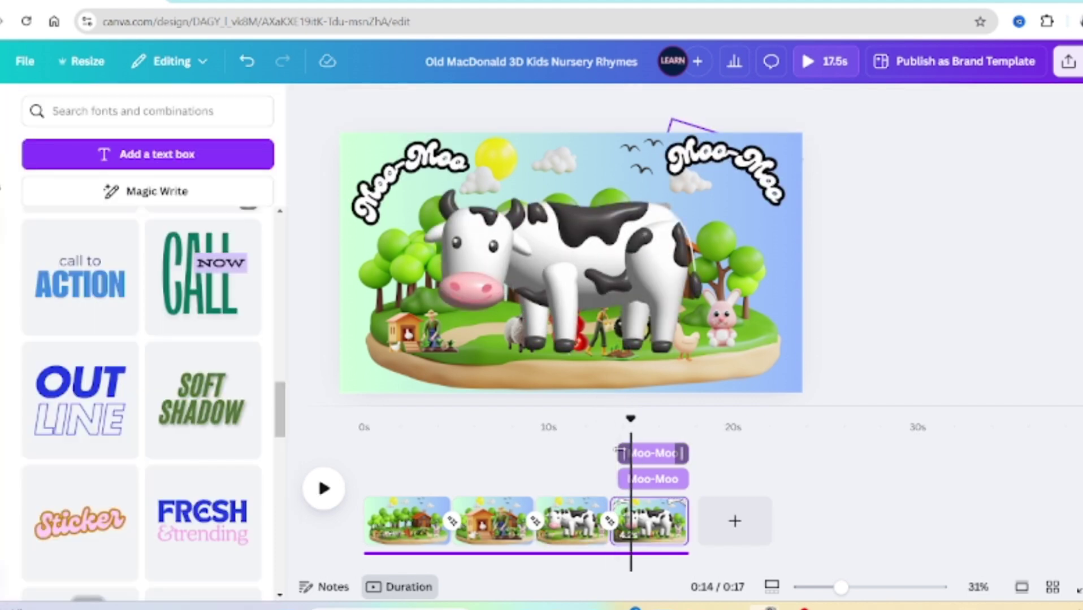
drag(618, 453, 581, 418)
key(space)
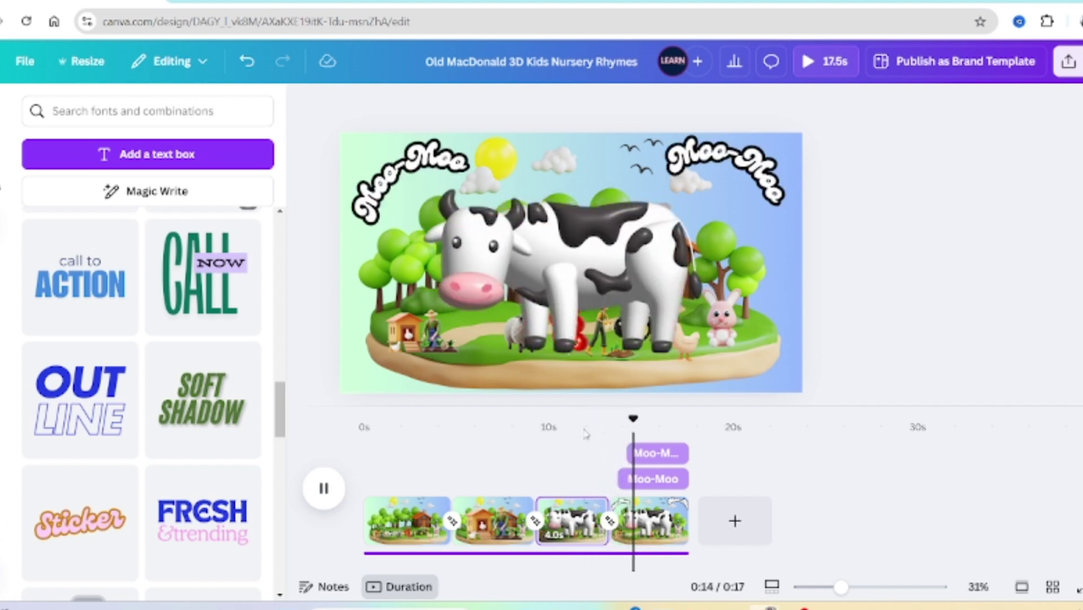
key(space)
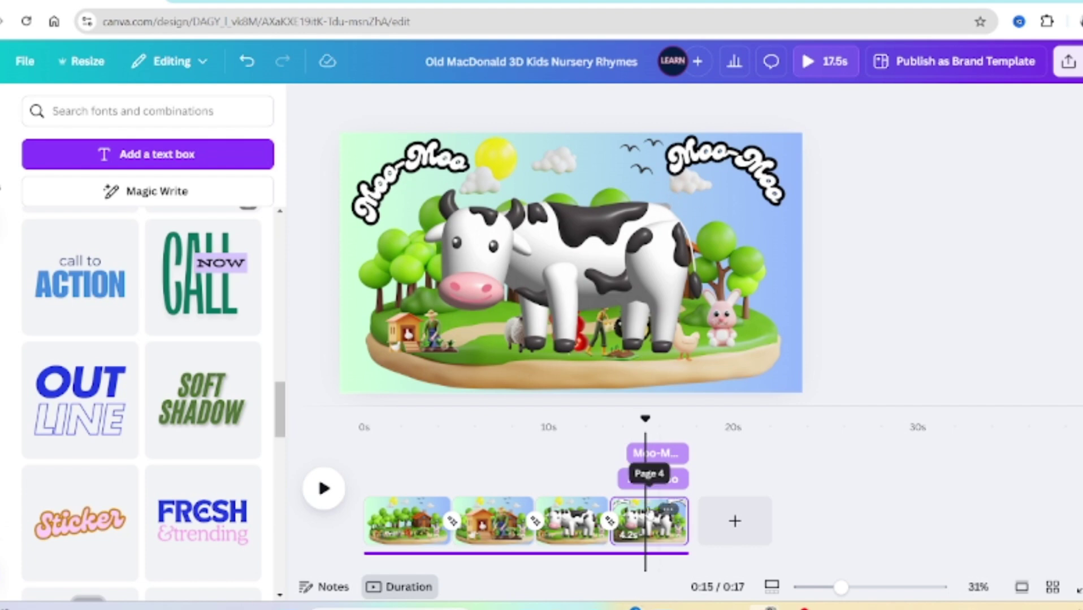
Split the fourth page, the large cow scene with both Moo-Moo texts, at about 15 s
right_click(648, 498)
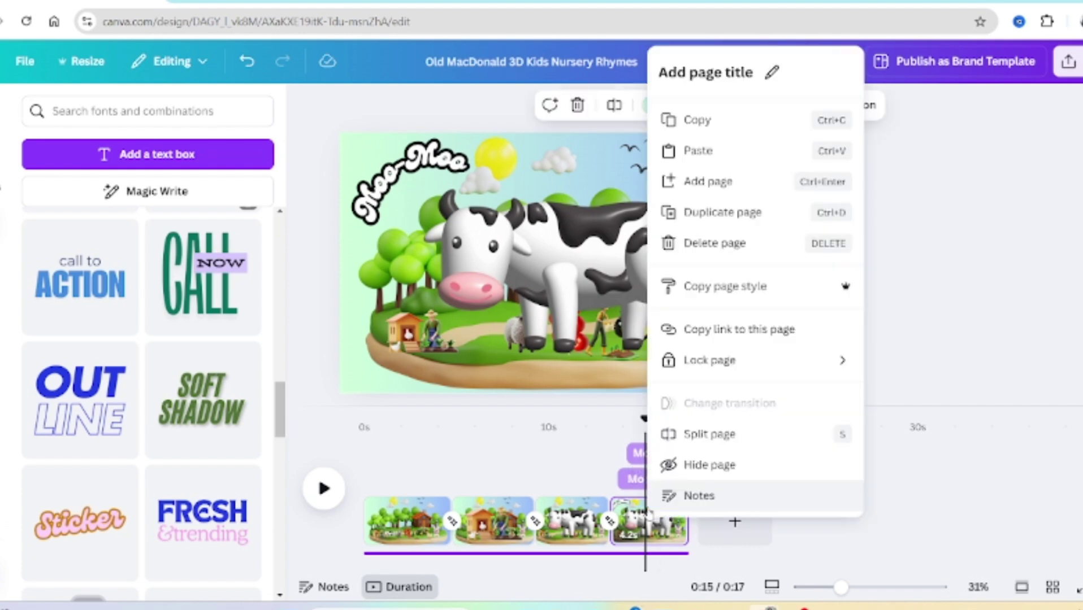
click(697, 435)
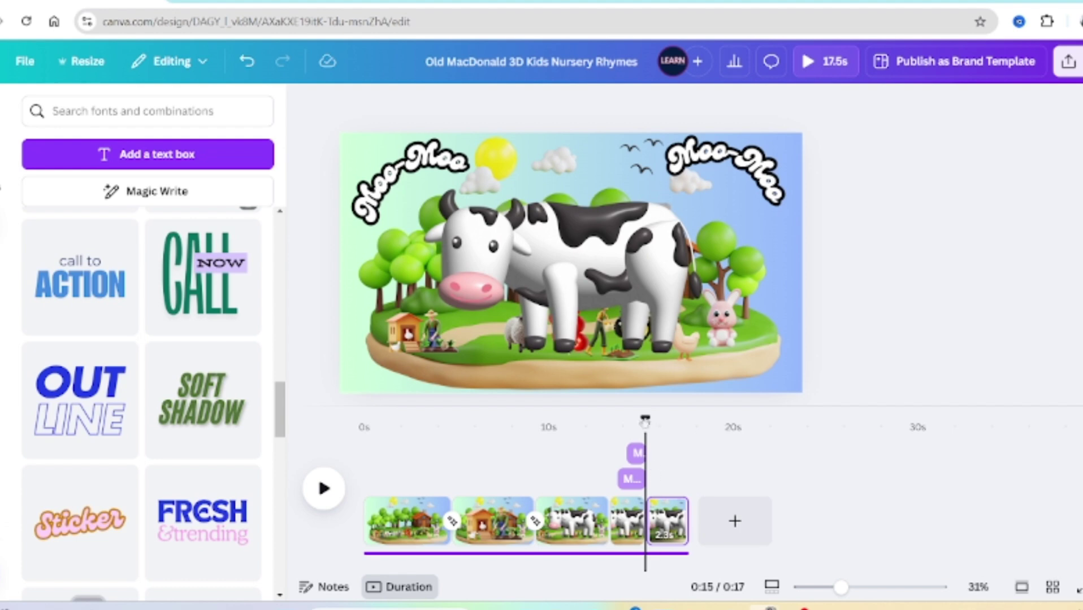
drag(654, 420, 653, 422)
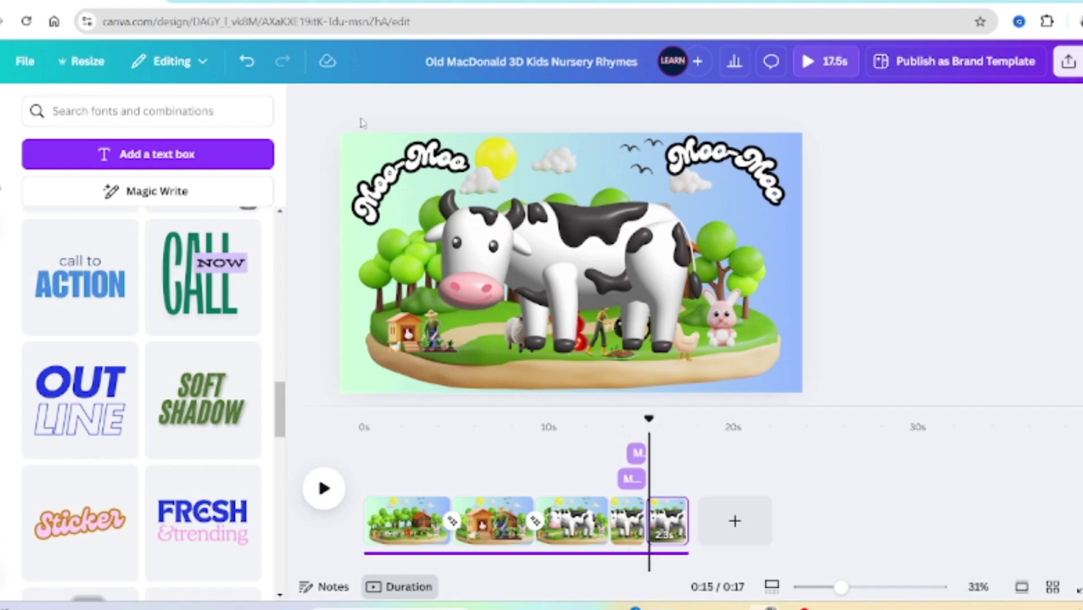
Trim the starts of the Moo-Moo texts on the newly split last page so they begin slightly after the page does
click(406, 177)
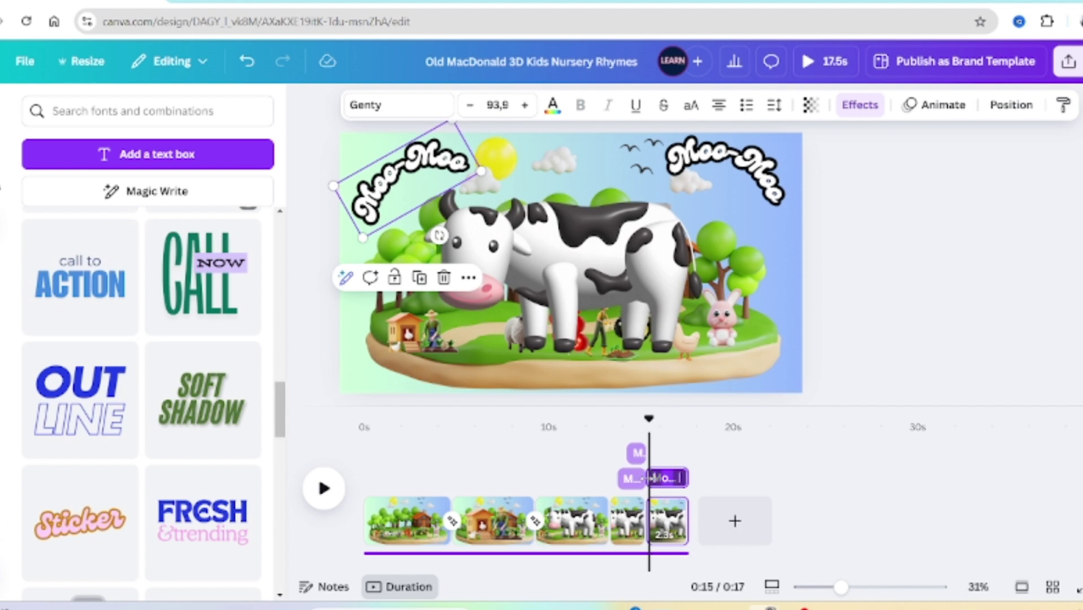
drag(649, 478, 654, 478)
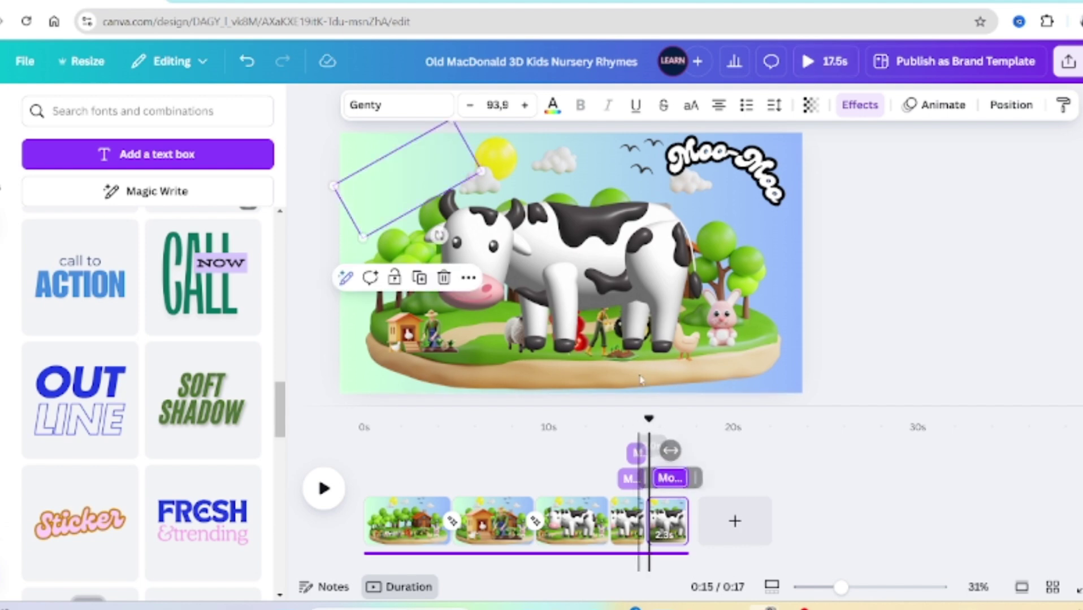
click(667, 453)
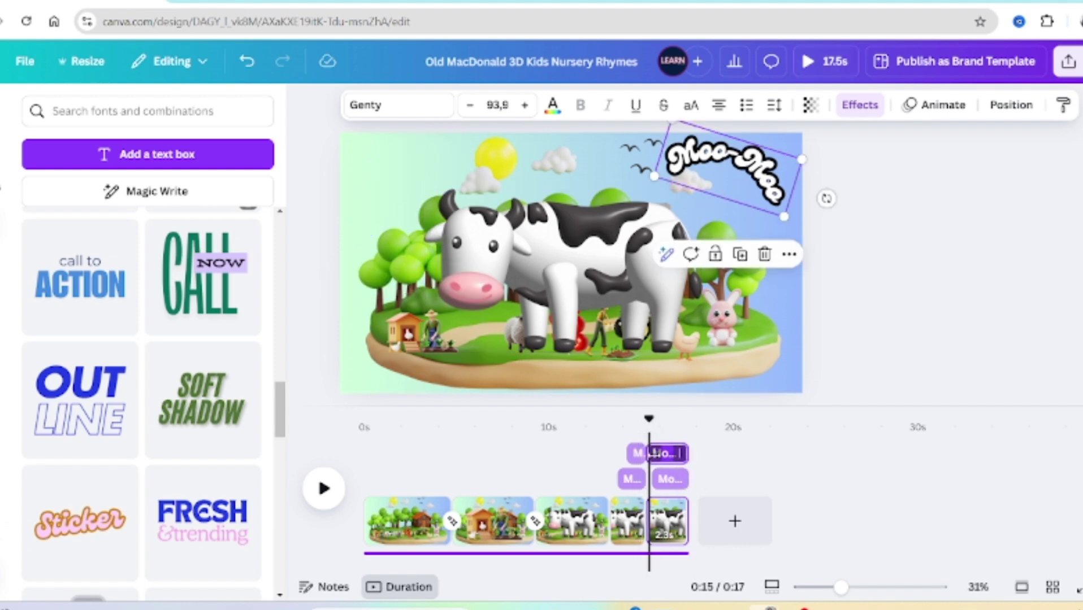
Duplicate the upper-left Moo-Moo text on the last page, move the copy down over the cow's face and rotate it
click(669, 479)
click(438, 280)
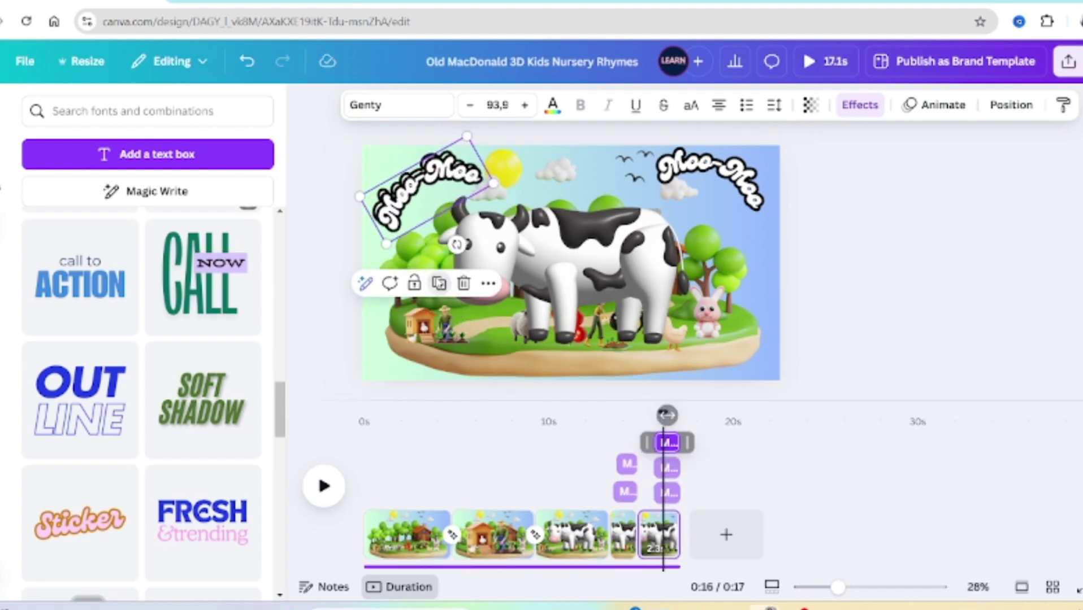
drag(424, 209, 452, 316)
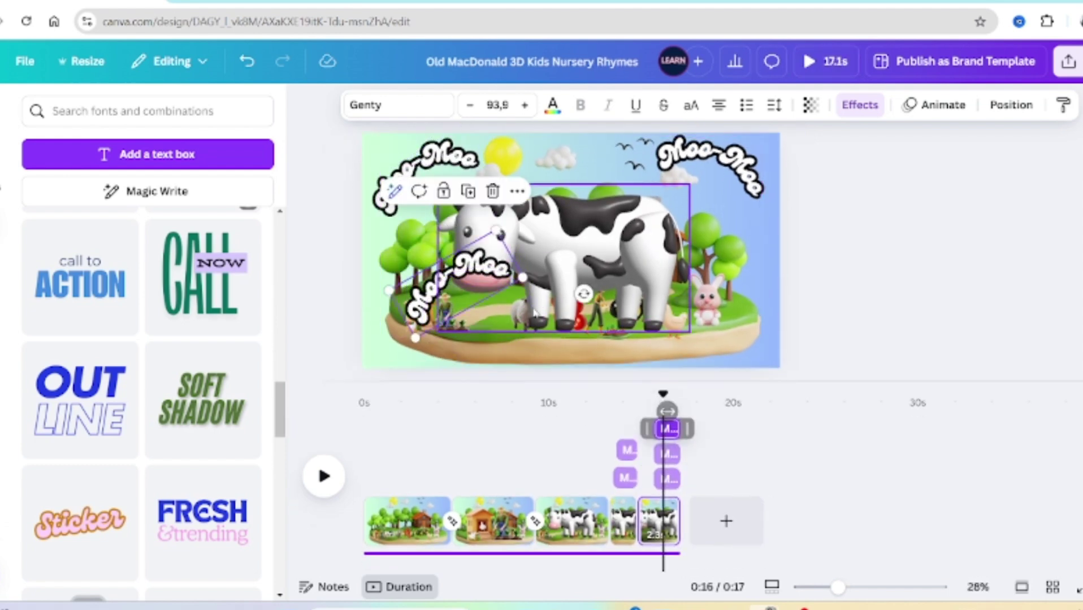
drag(586, 295, 539, 185)
Play back the cow pages to check the timing of the Moo-Moo texts against the song
click(691, 377)
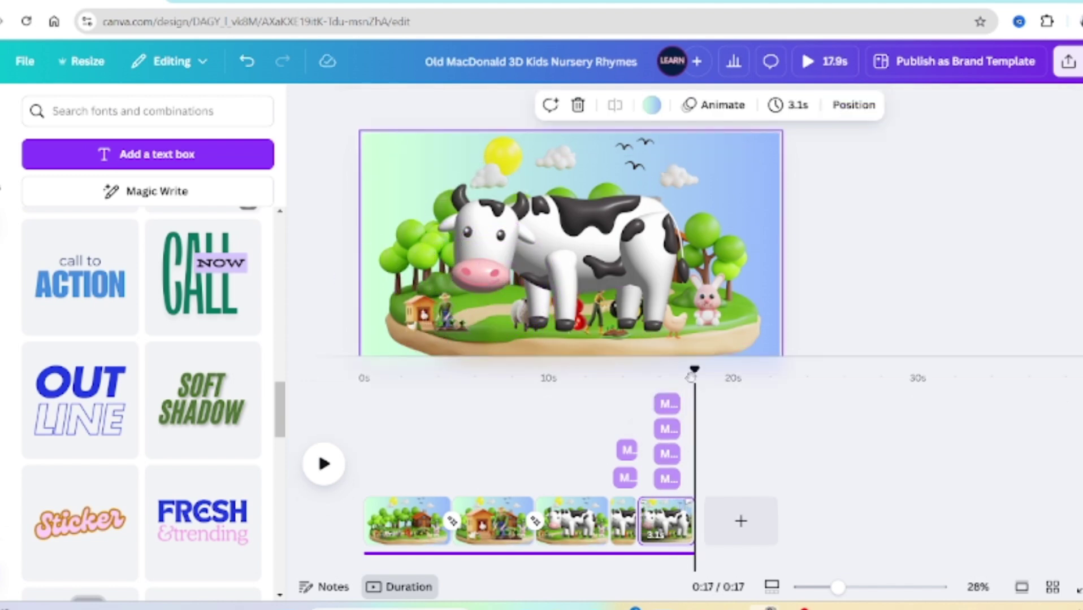
drag(693, 370, 638, 368)
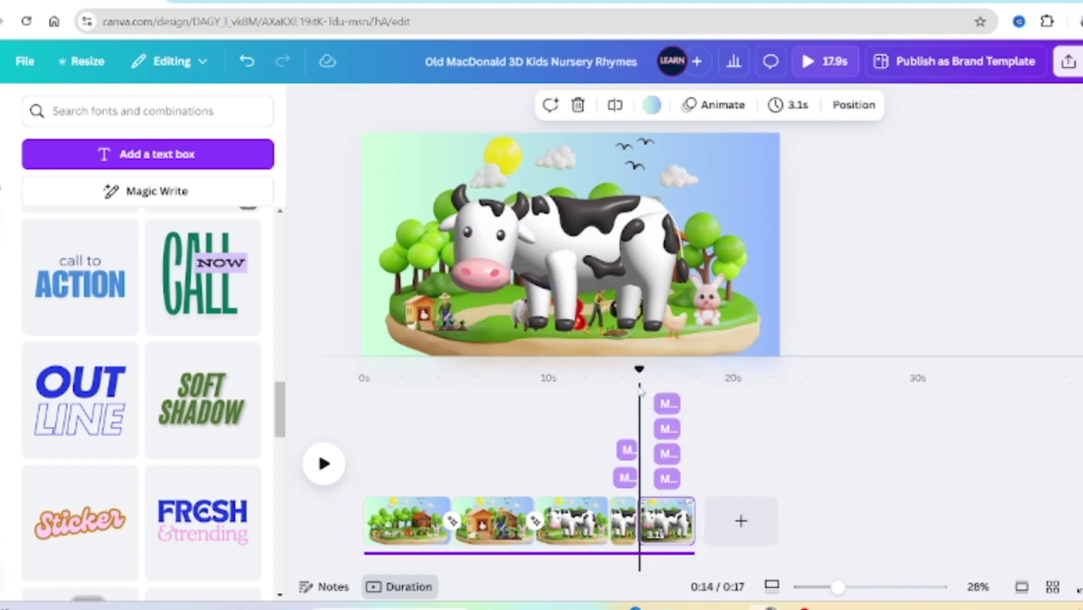
drag(639, 369, 583, 419)
key(space)
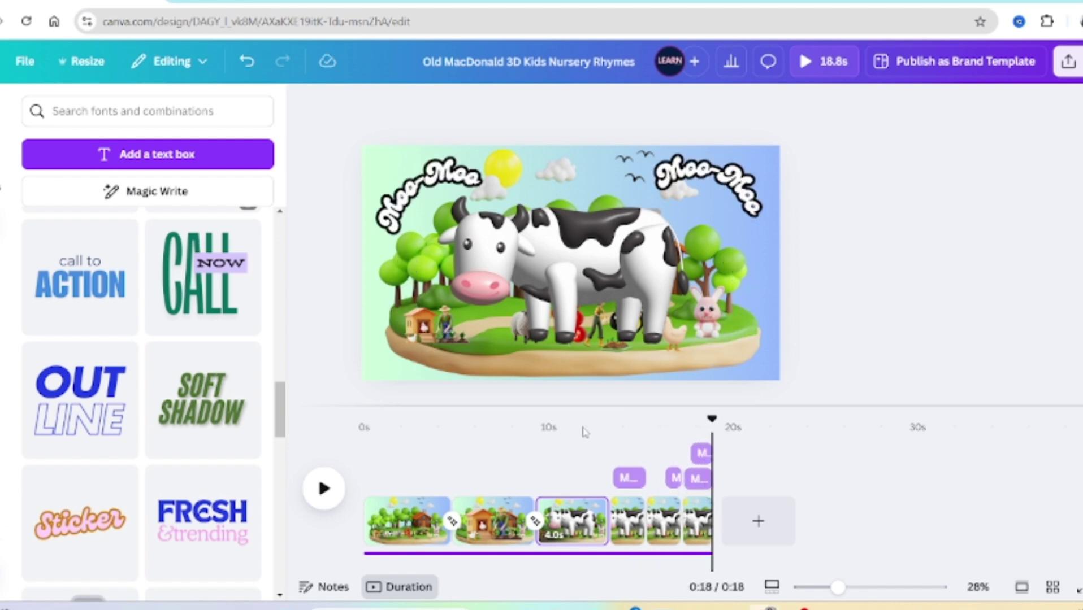
Duplicate the opening full-farm page and move the copy to the end of the timeline
click(396, 524)
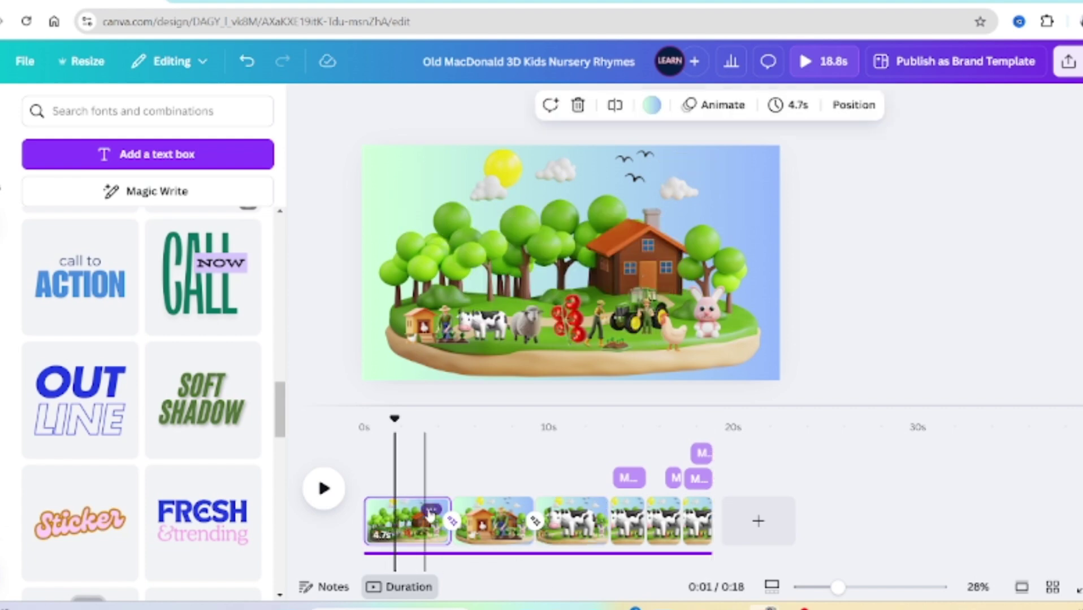
click(431, 511)
click(478, 212)
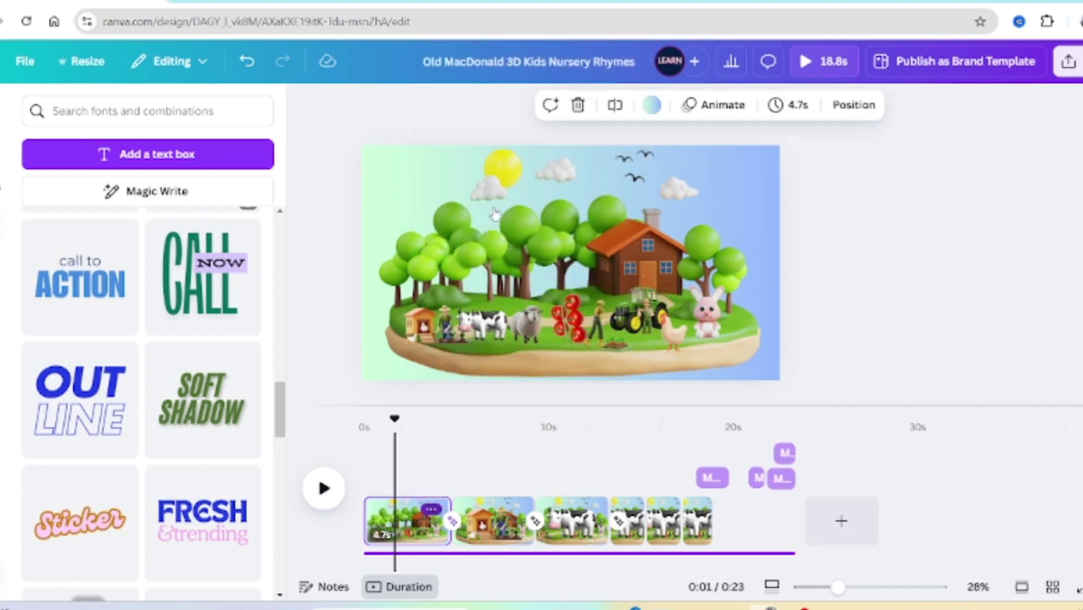
drag(482, 517, 800, 519)
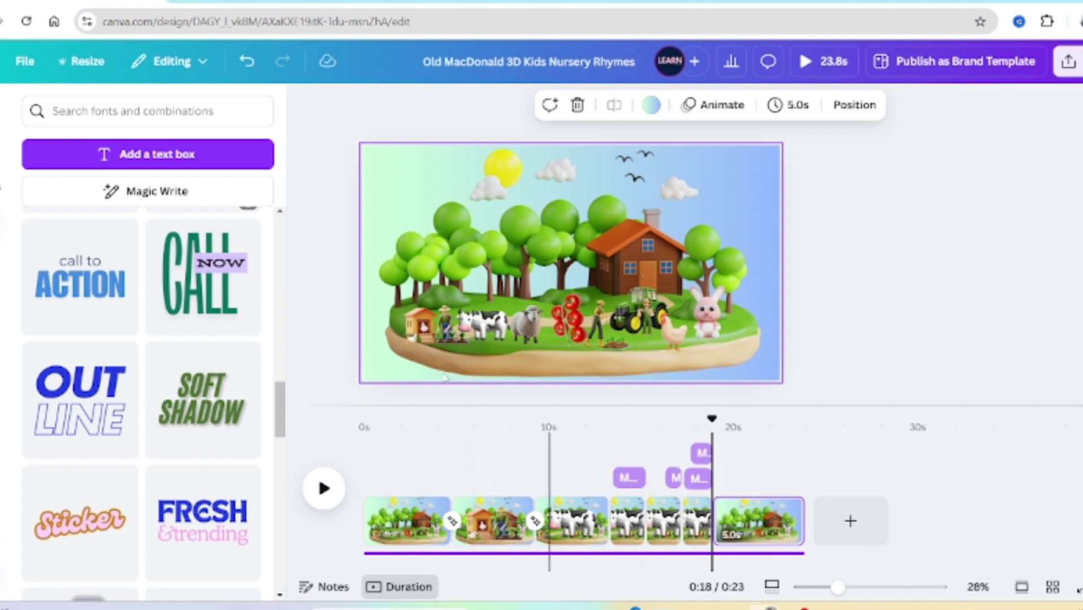
Add a text box to the copied full-farm page at the end and set its font to Kawaii RT
click(338, 390)
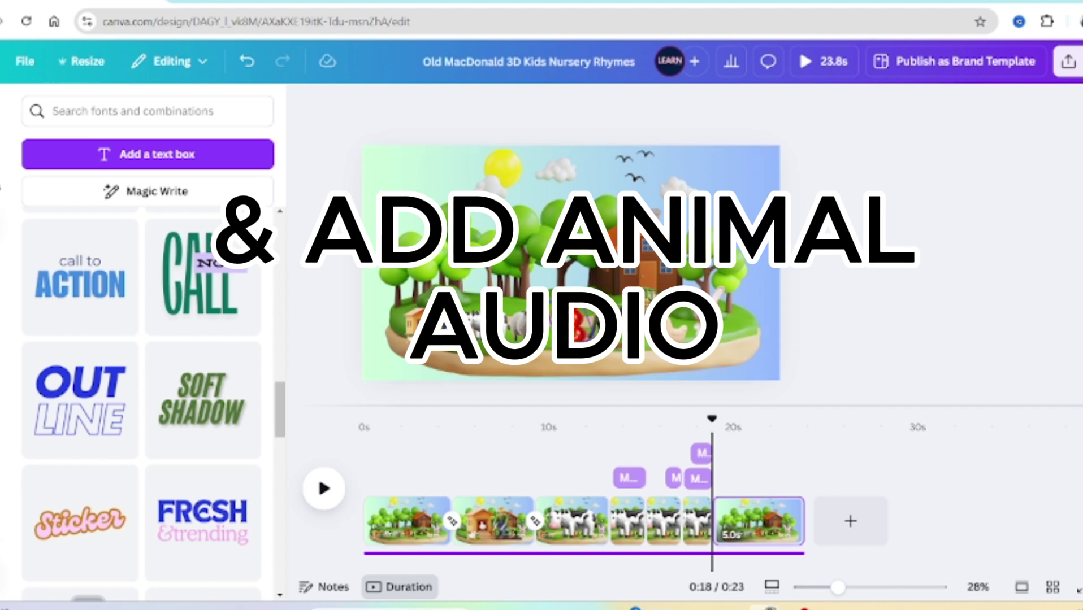
key(t)
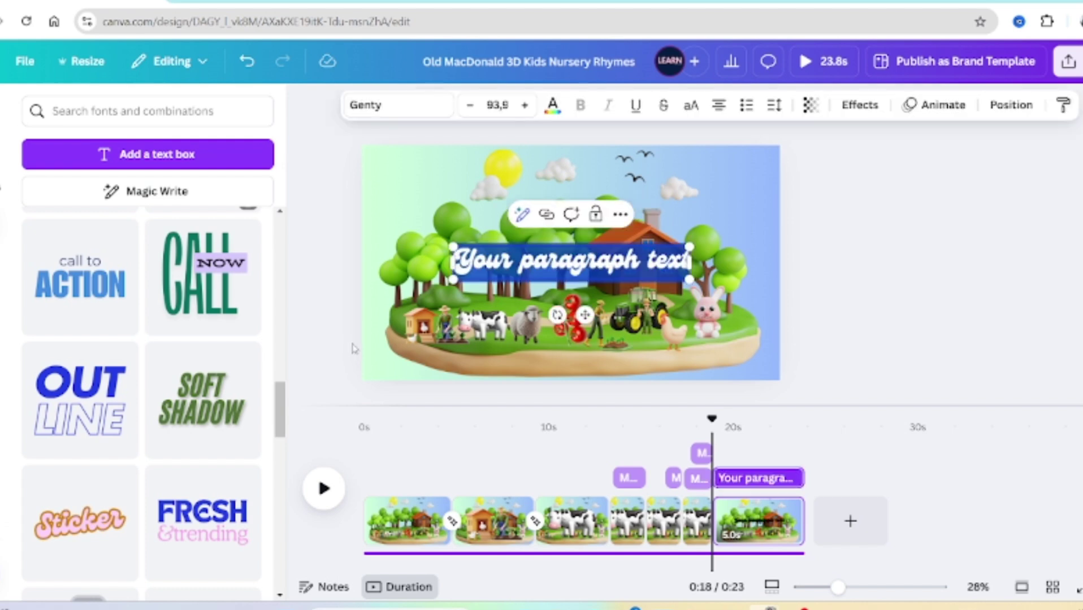
click(417, 113)
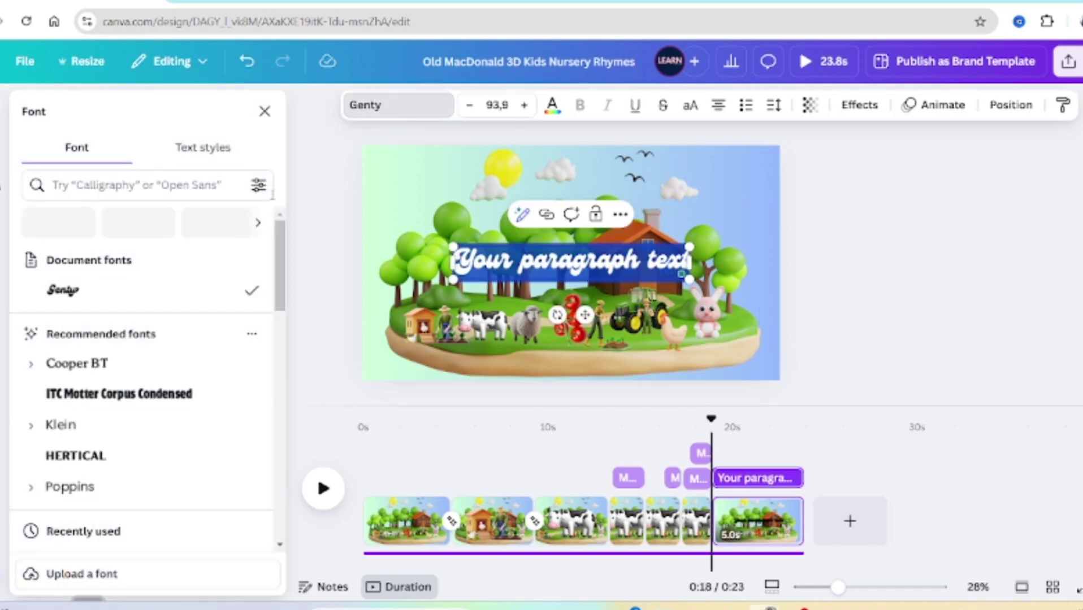
scroll(166, 463, down, 2)
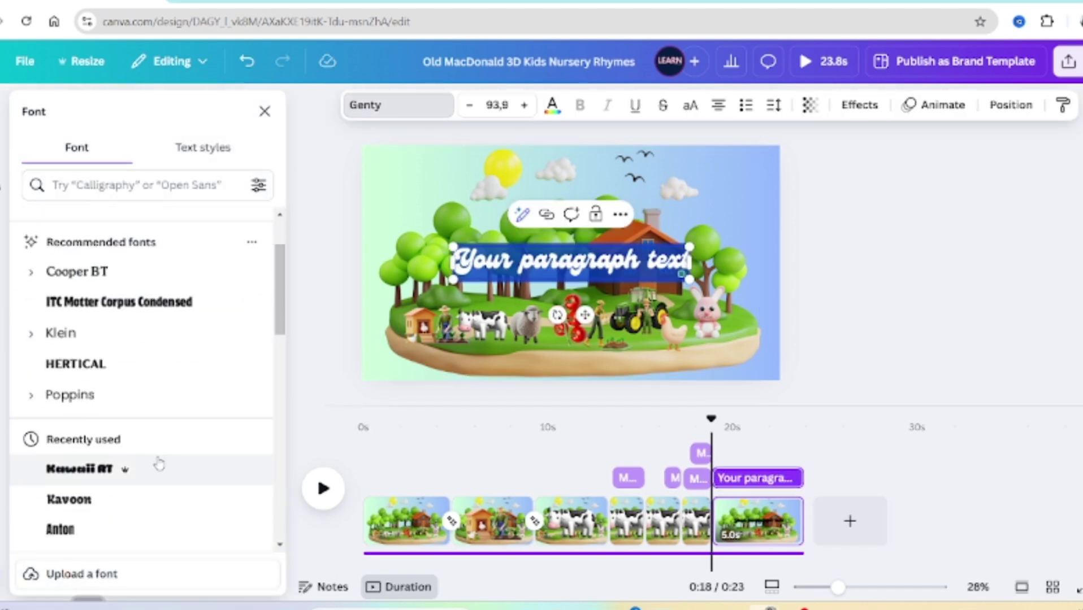
click(136, 457)
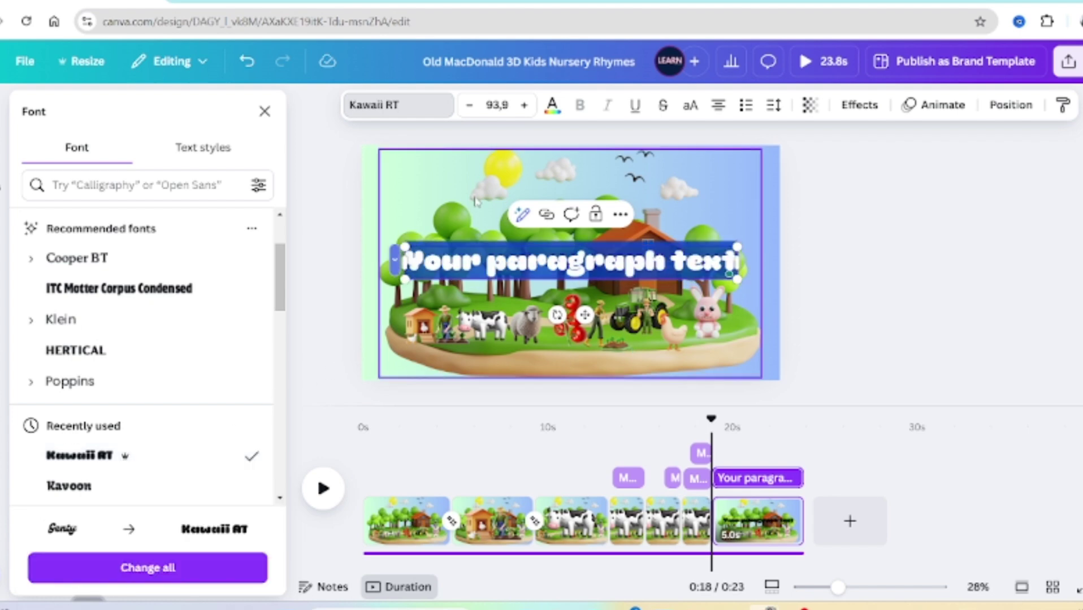
Color the new text light blue and replace its placeholder wording with E-I-E-I-O
click(559, 110)
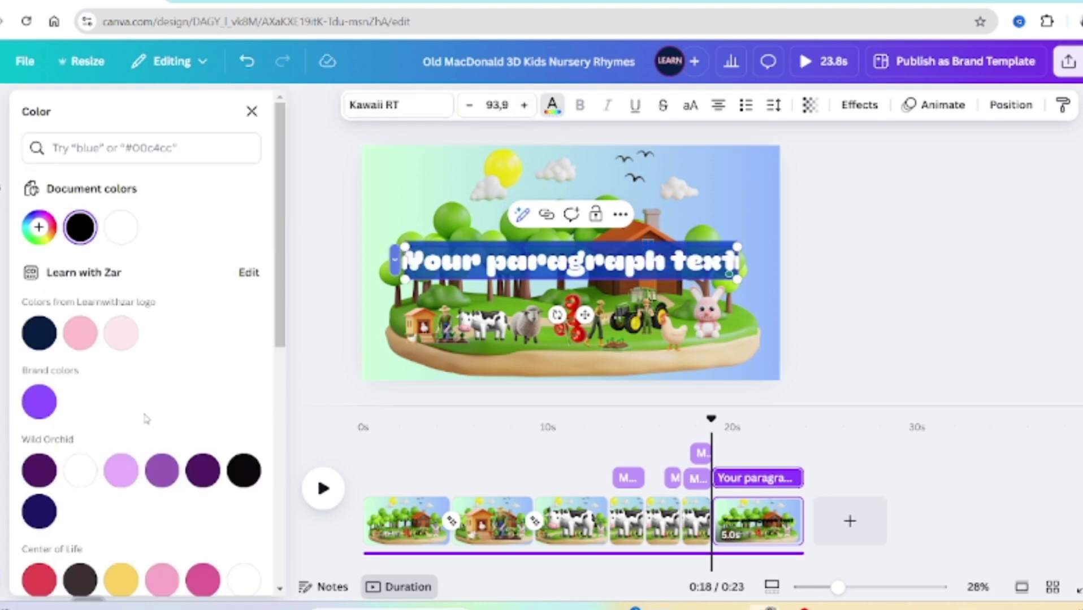
scroll(145, 419, down, 8)
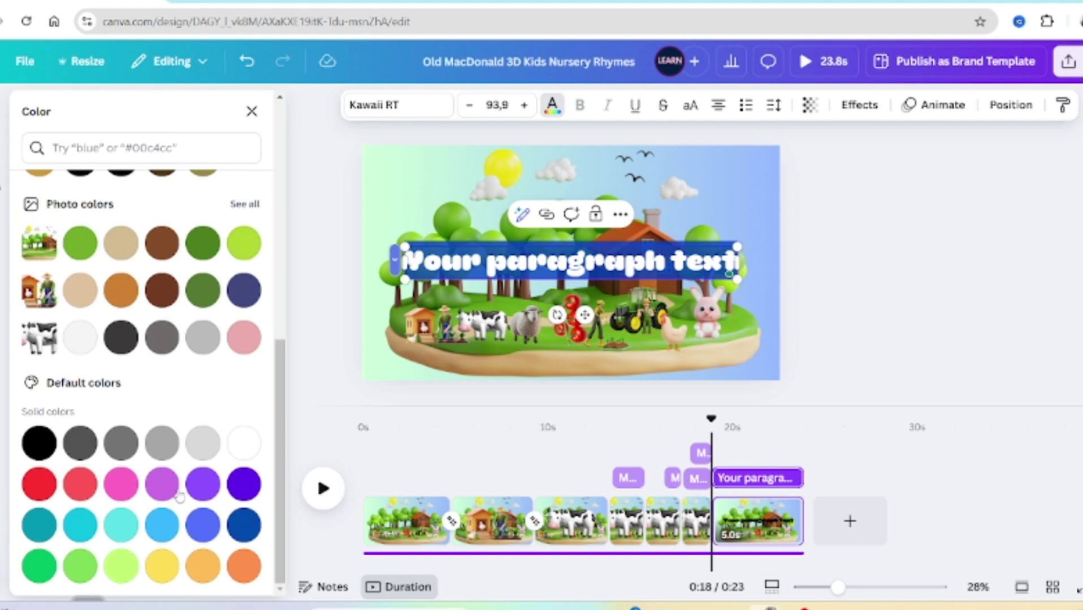
click(162, 527)
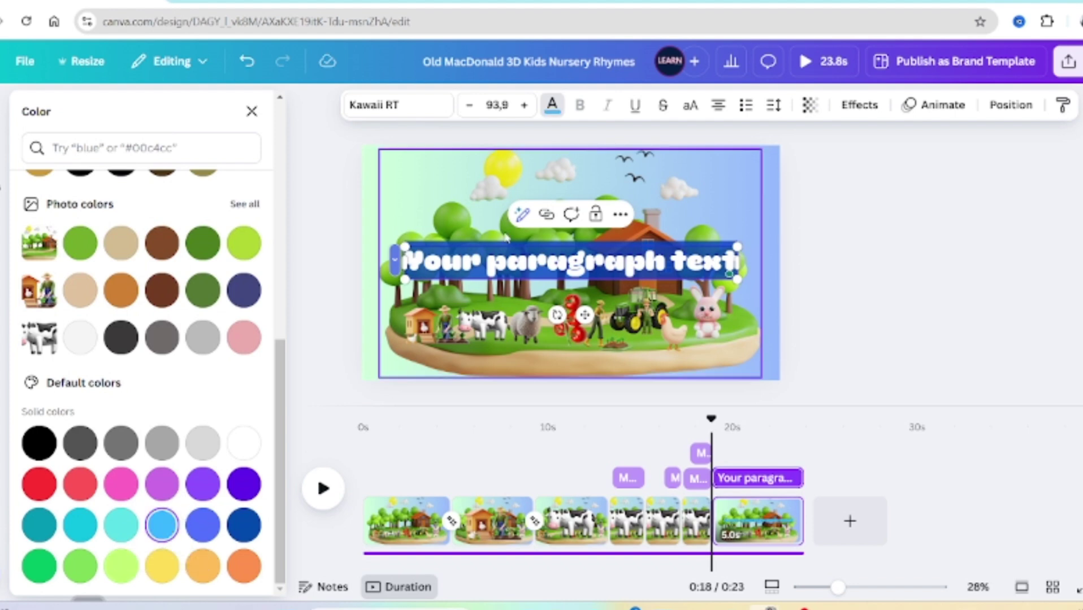
key(Escape)
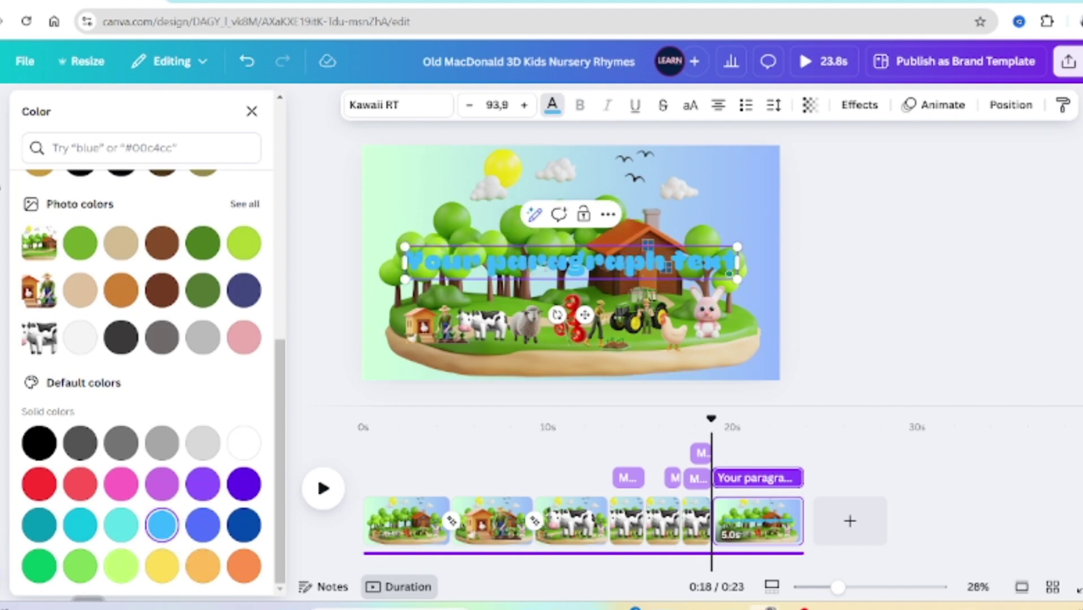
double_click(546, 268)
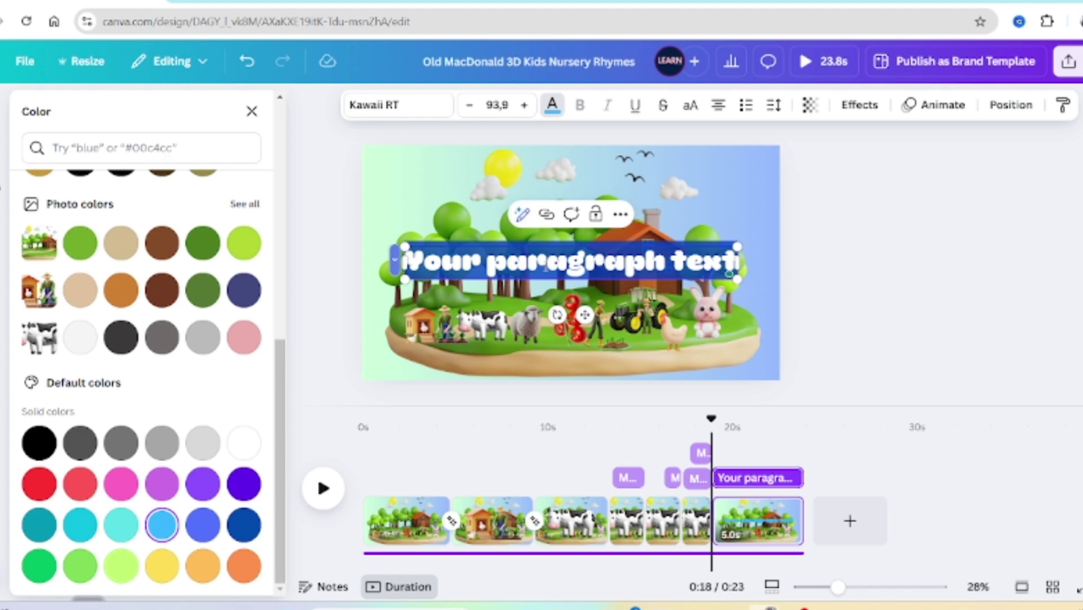
text(E-I-E)
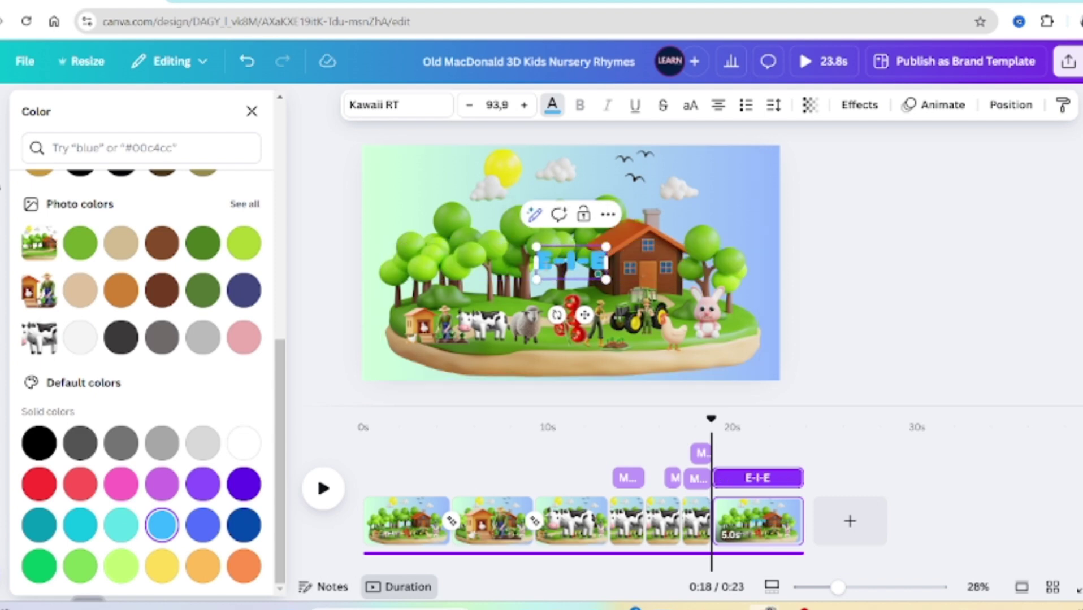
text(-I-O)
Enlarge the E-I-E-I-O text to size 254 and place it across the lower edge of the farm island
drag(644, 279, 805, 372)
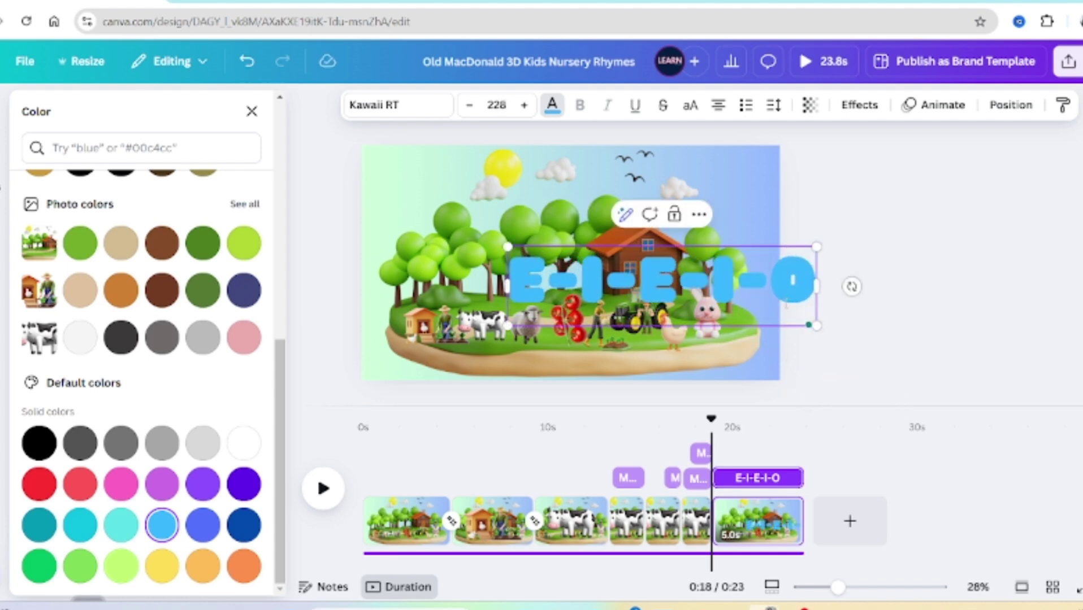
click(792, 292)
click(902, 352)
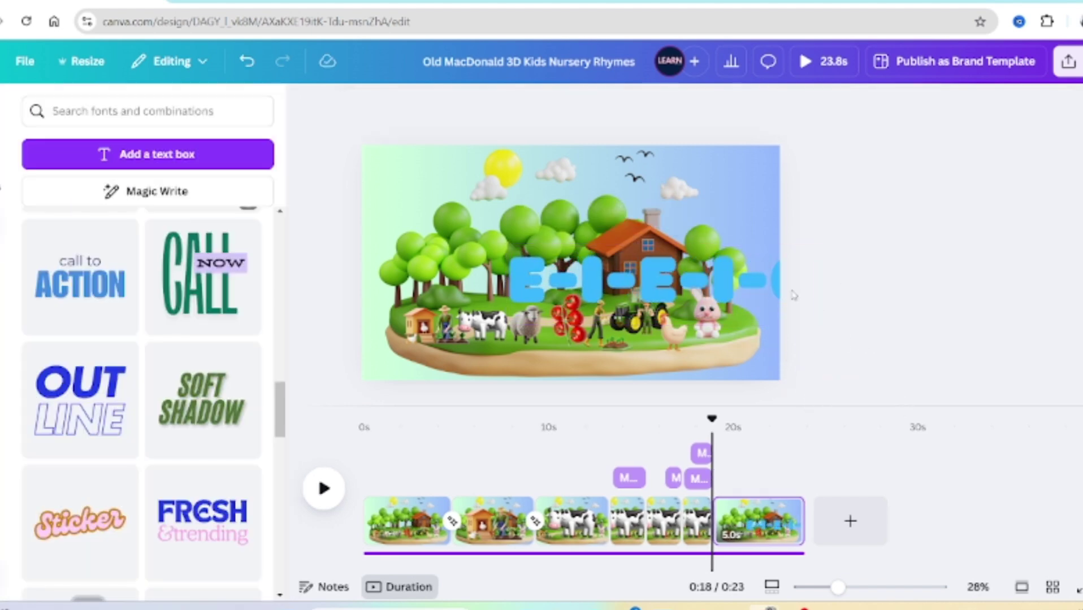
click(762, 284)
drag(762, 284, 663, 353)
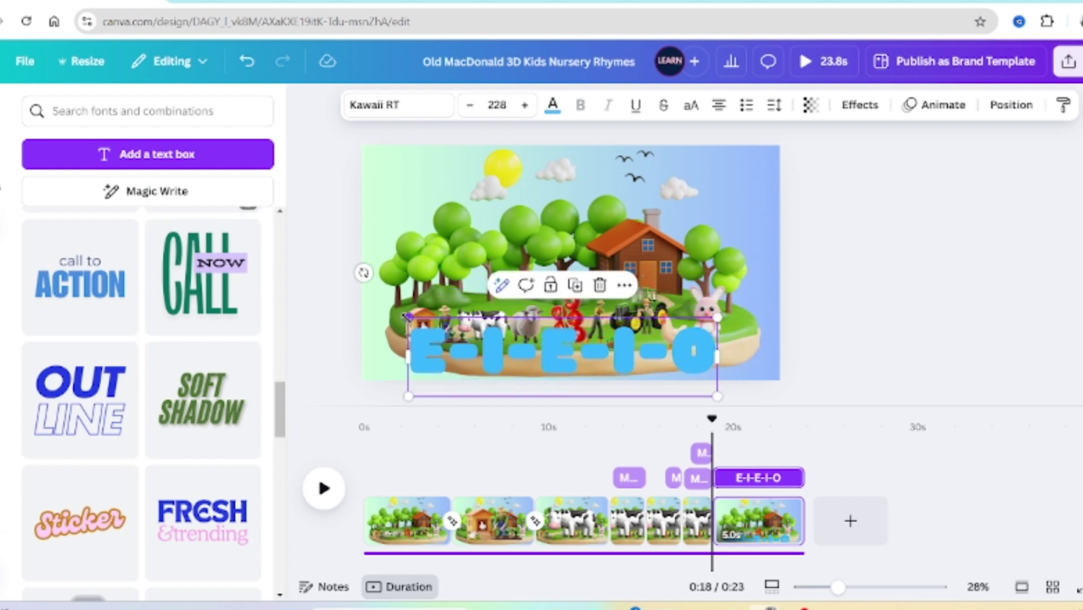
drag(408, 317, 389, 312)
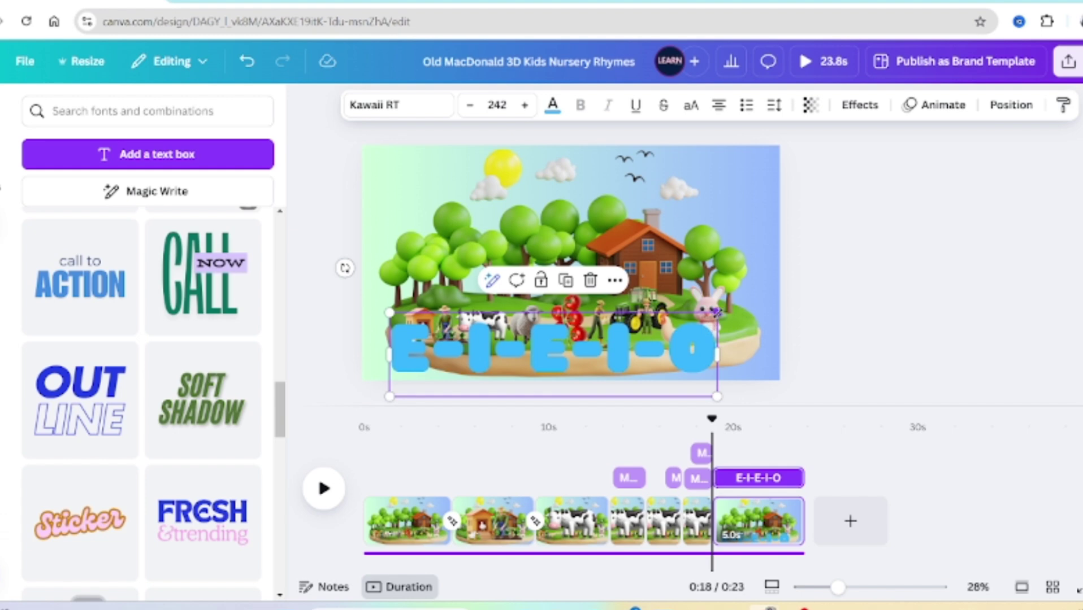
drag(716, 313, 732, 308)
Apply the Typewriter text animation to the E-I-E-I-O text
click(932, 107)
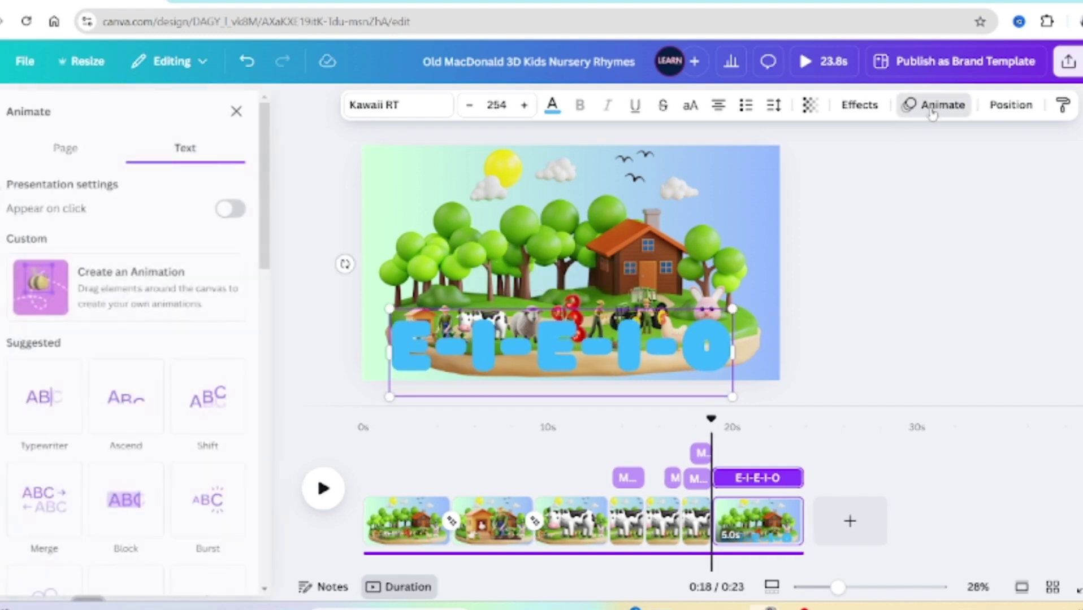
scroll(283, 274, down, 3)
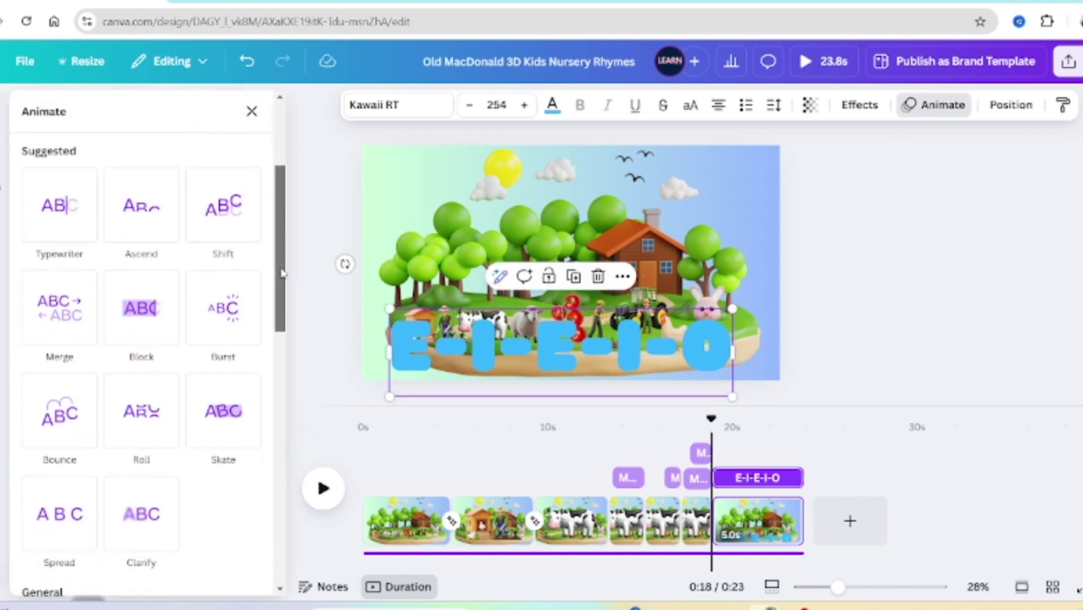
click(61, 213)
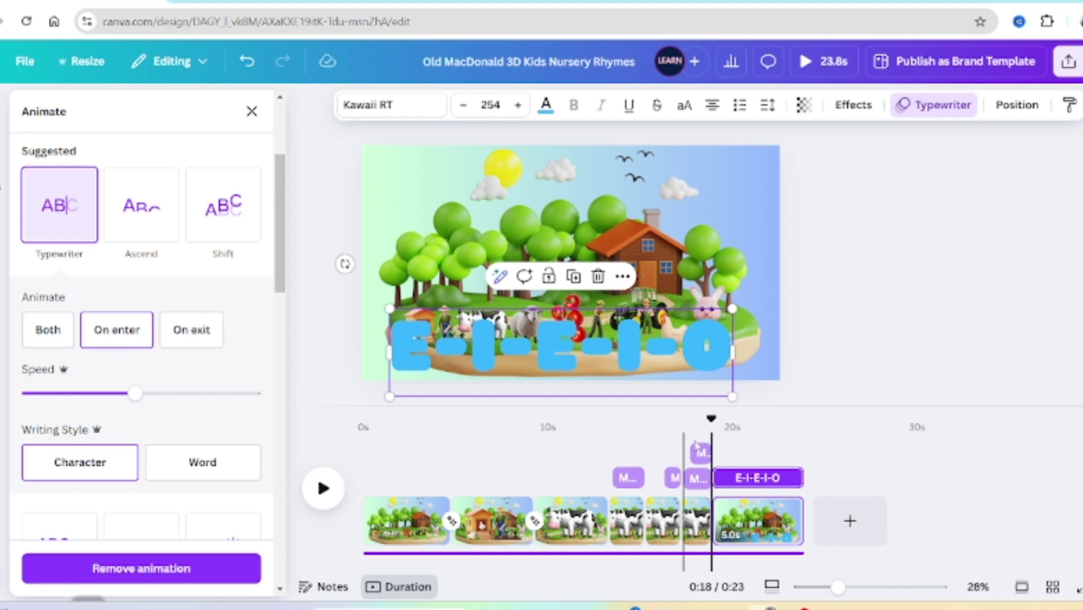
Trim the start of the E-I-E-I-O text so it begins slightly after its page does
click(710, 421)
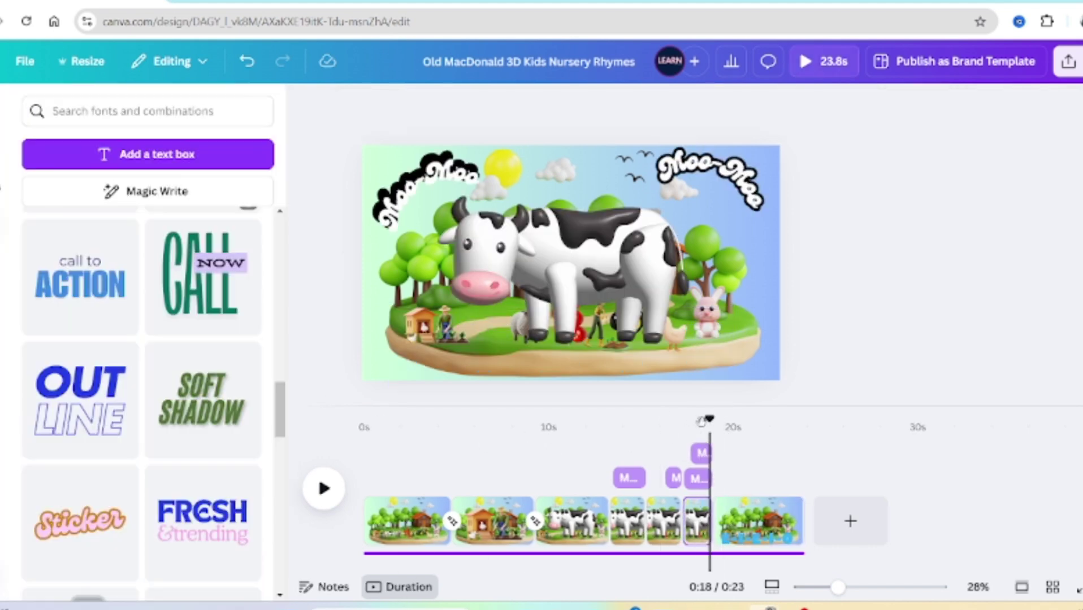
drag(709, 420, 718, 419)
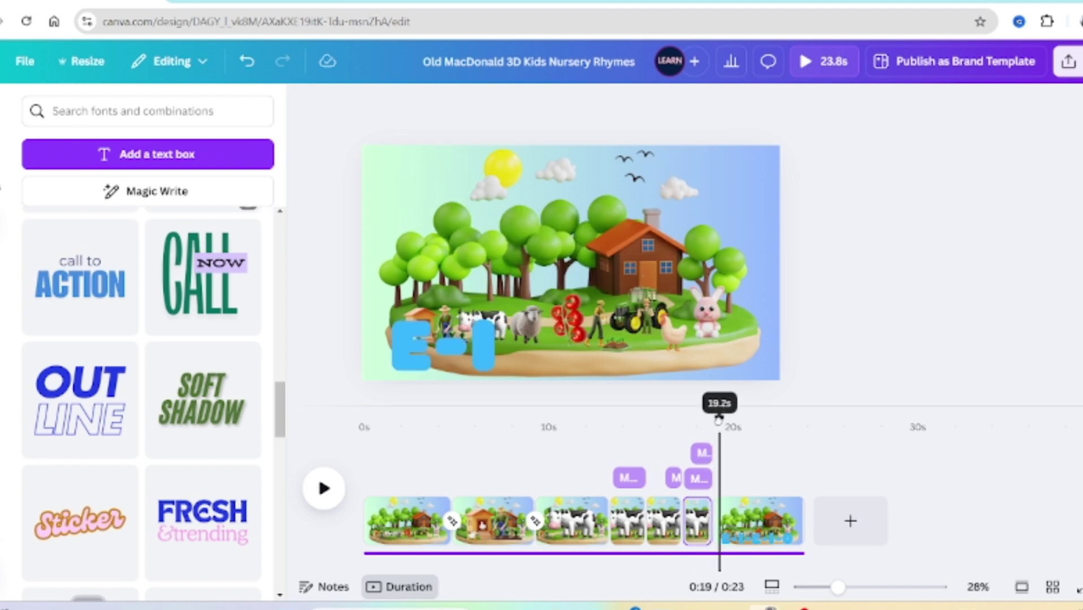
click(518, 368)
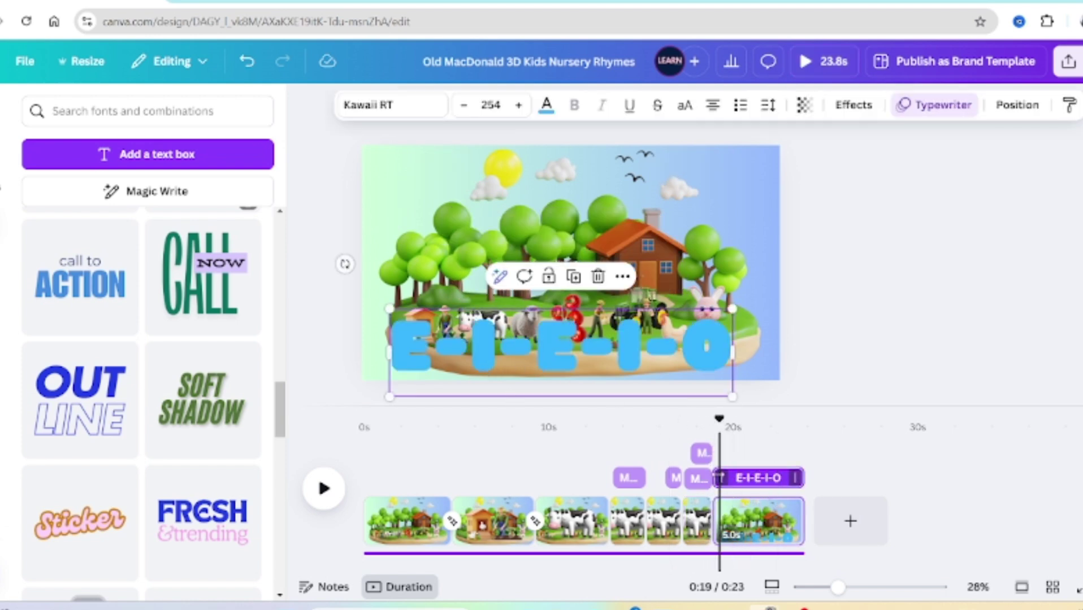
drag(718, 478, 727, 478)
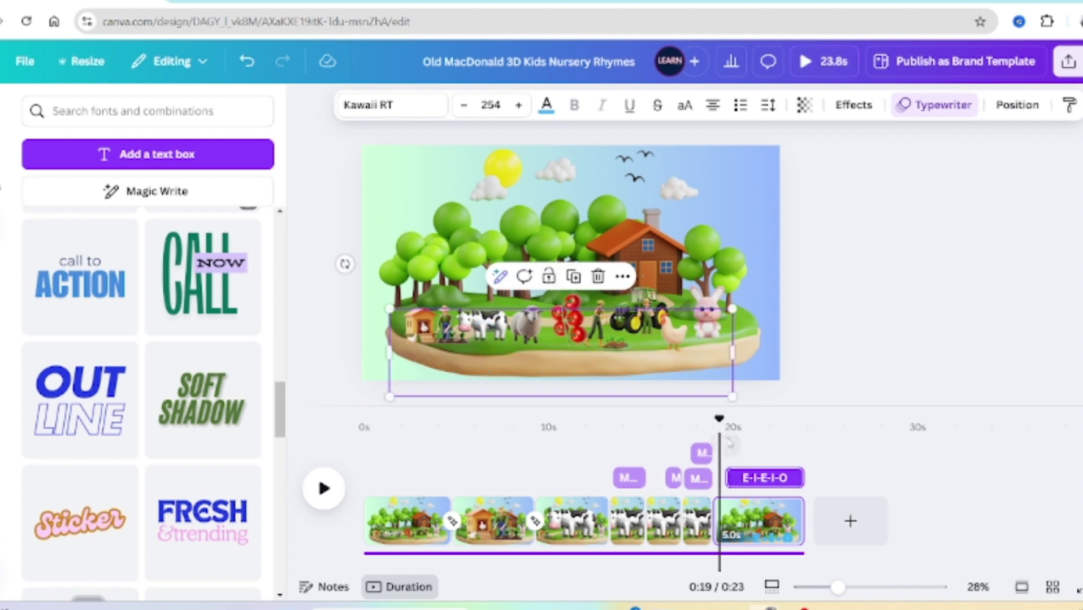
Play back the video from the second page to check the E-I-E-I-O text's timing against the song
drag(719, 417, 532, 421)
key(space)
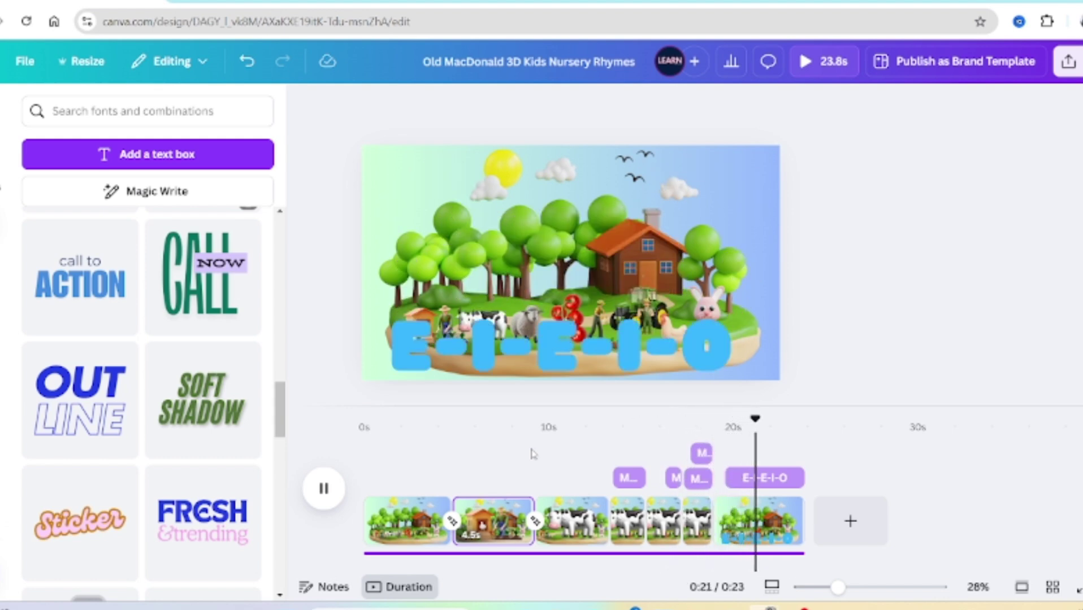
key(space)
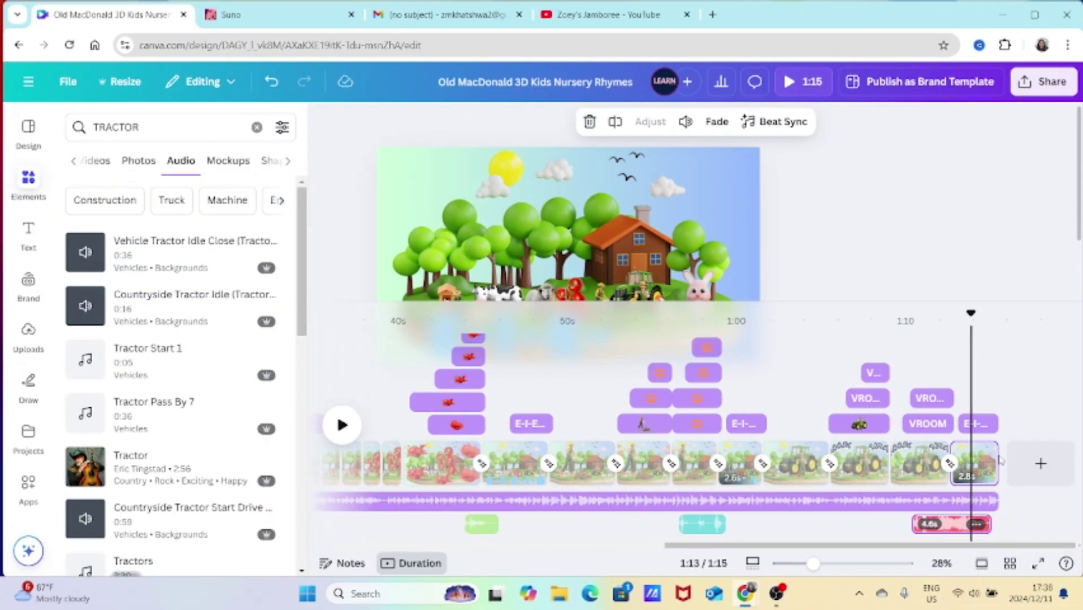
Duplicate the last full-farm page and delete the E-I-E-I-O text from the copy, leaving the chicken selected
click(981, 453)
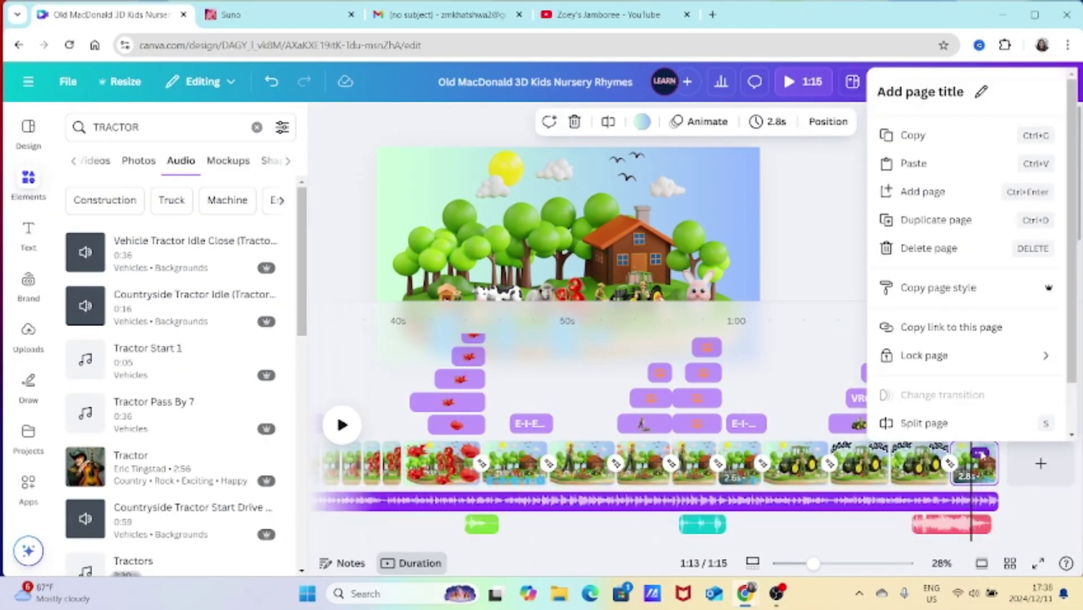
key(ctrl+d)
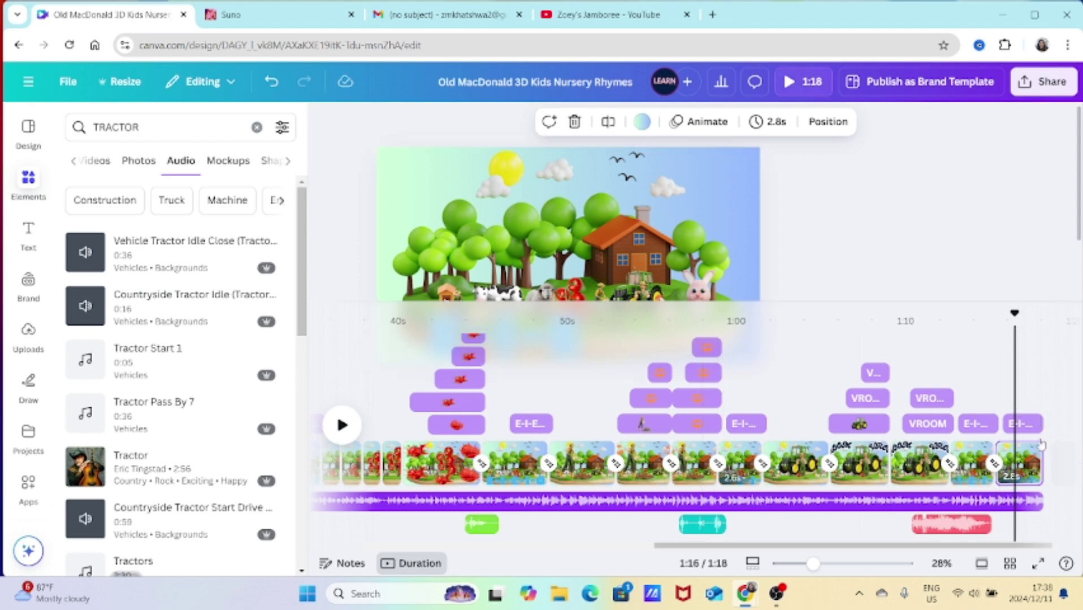
click(1027, 428)
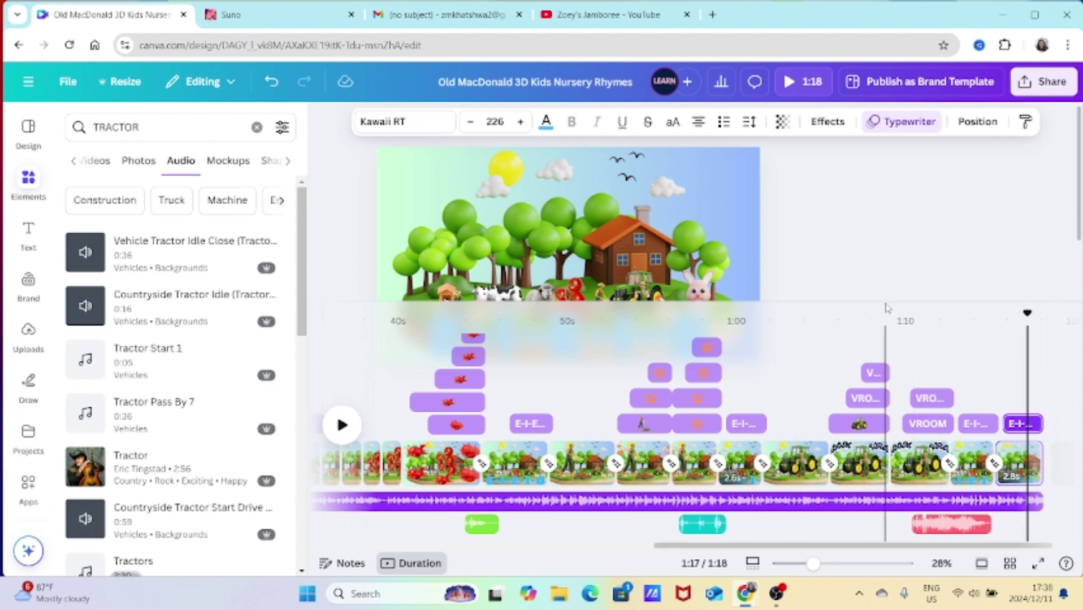
key(Delete)
click(669, 247)
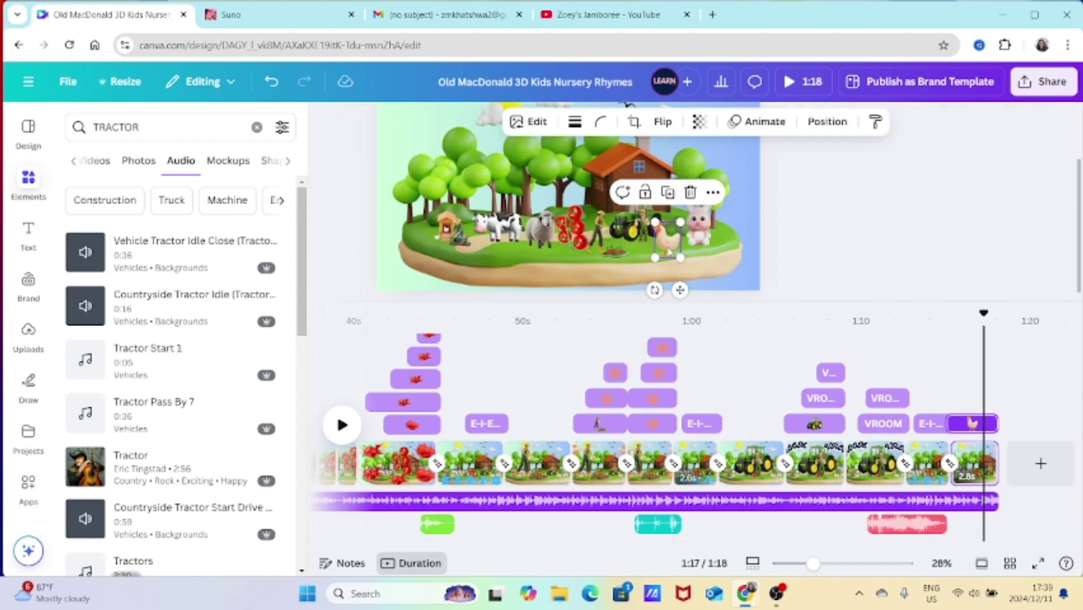
Set a 1.0 s fade-out on the tractor sound clip and play back the tractor pages to check it
click(907, 336)
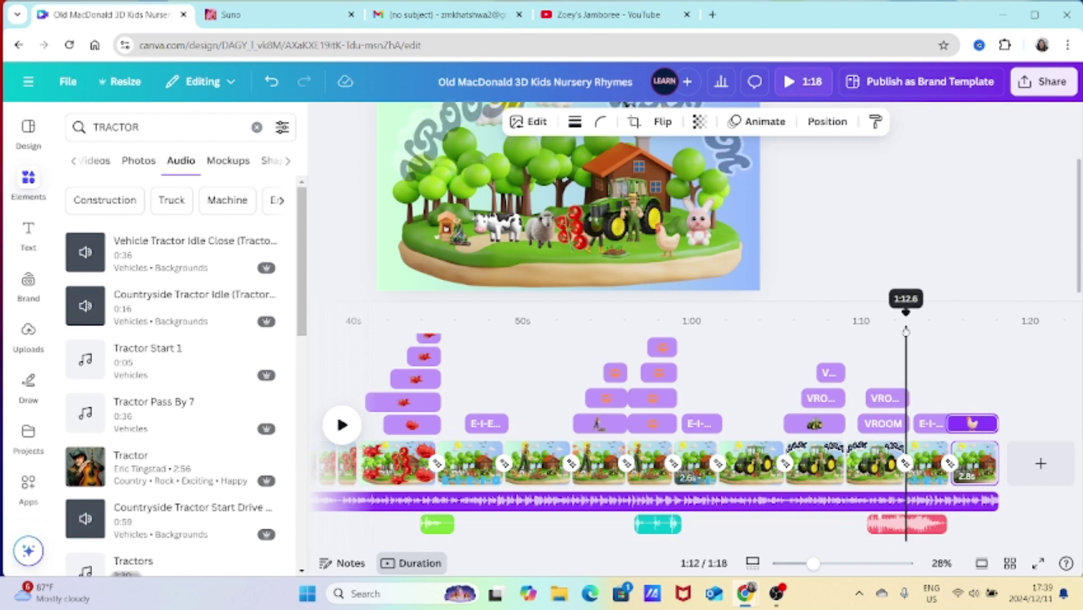
key(space)
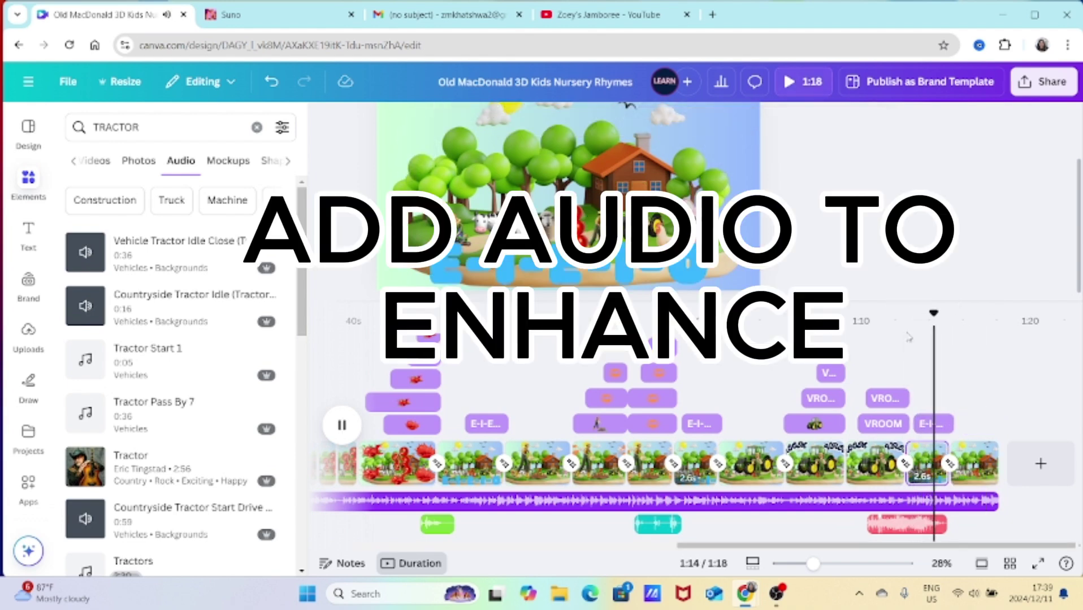
click(914, 529)
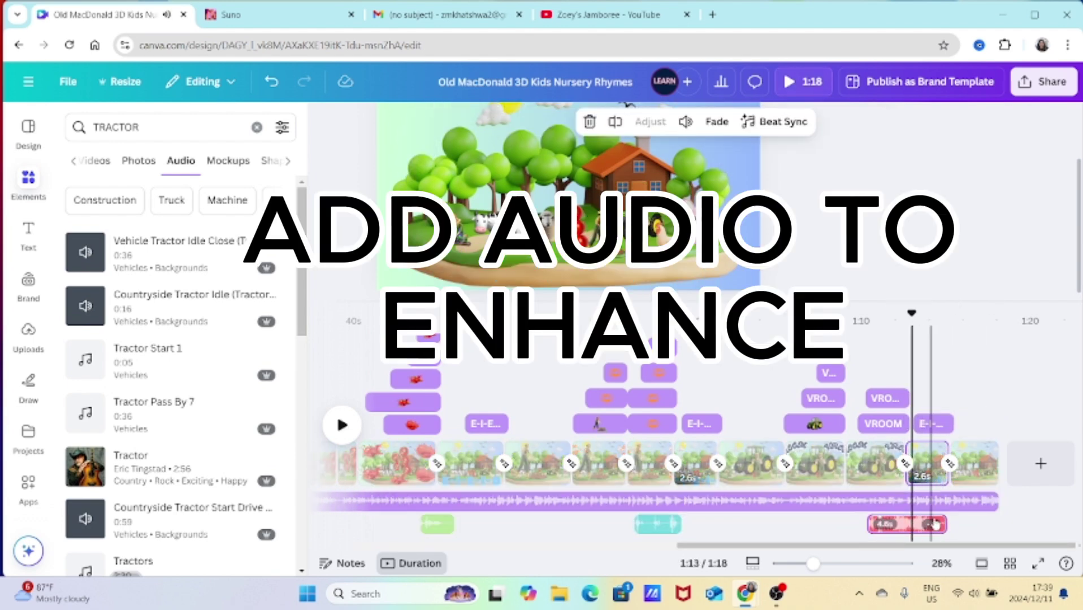
click(713, 122)
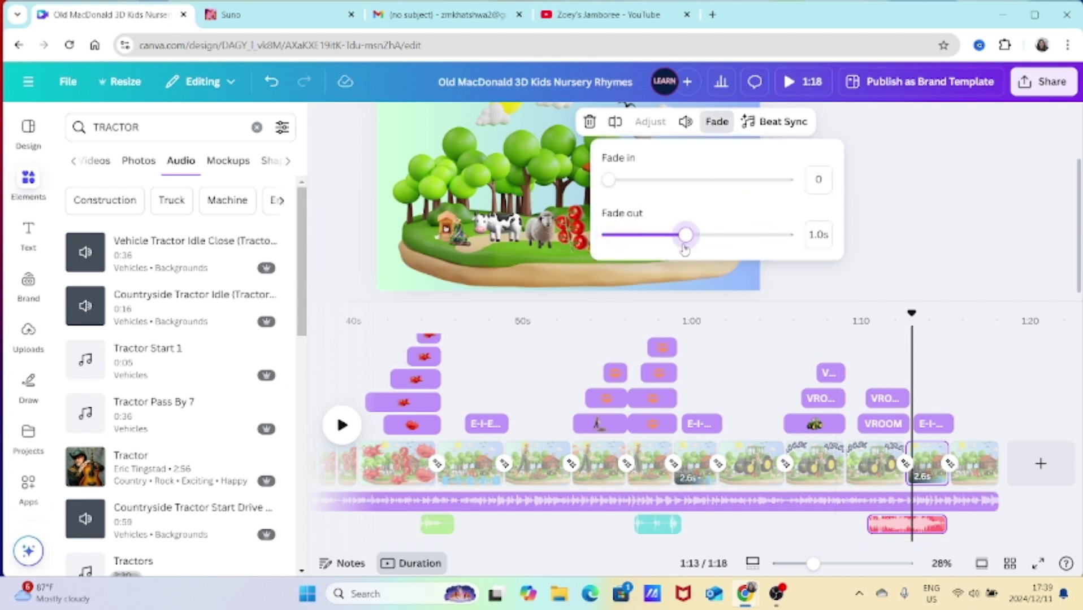
click(843, 339)
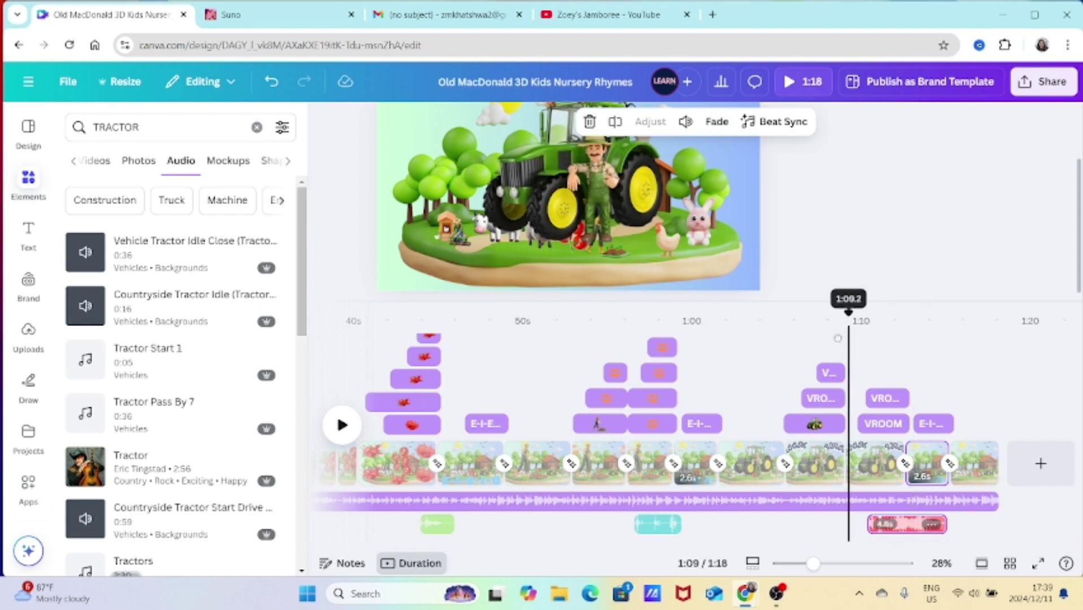
key(space)
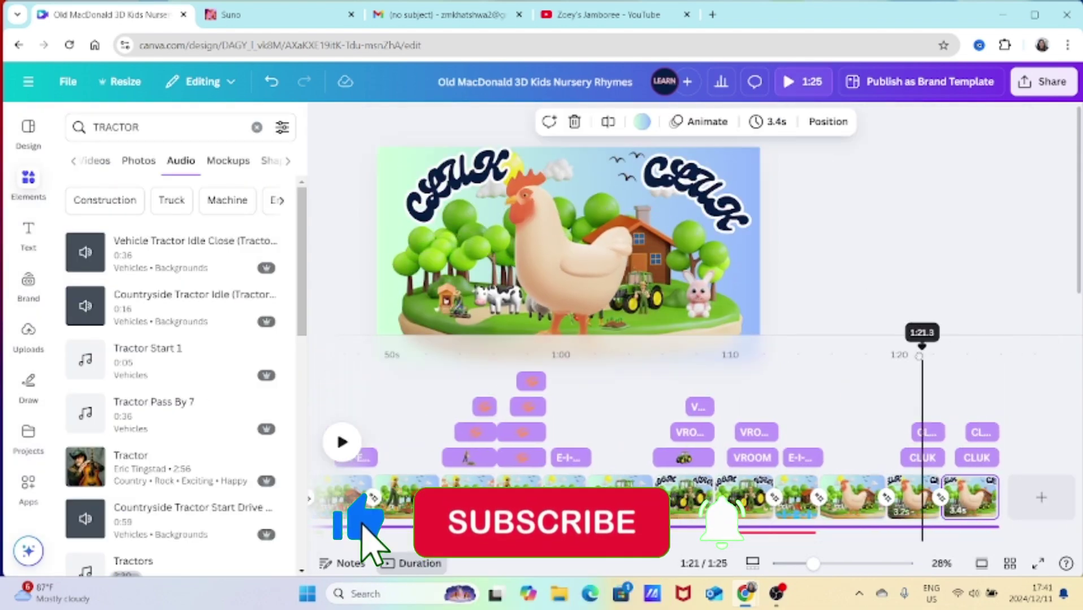
Search the audio elements for CHICKEN CLUCK
click(170, 126)
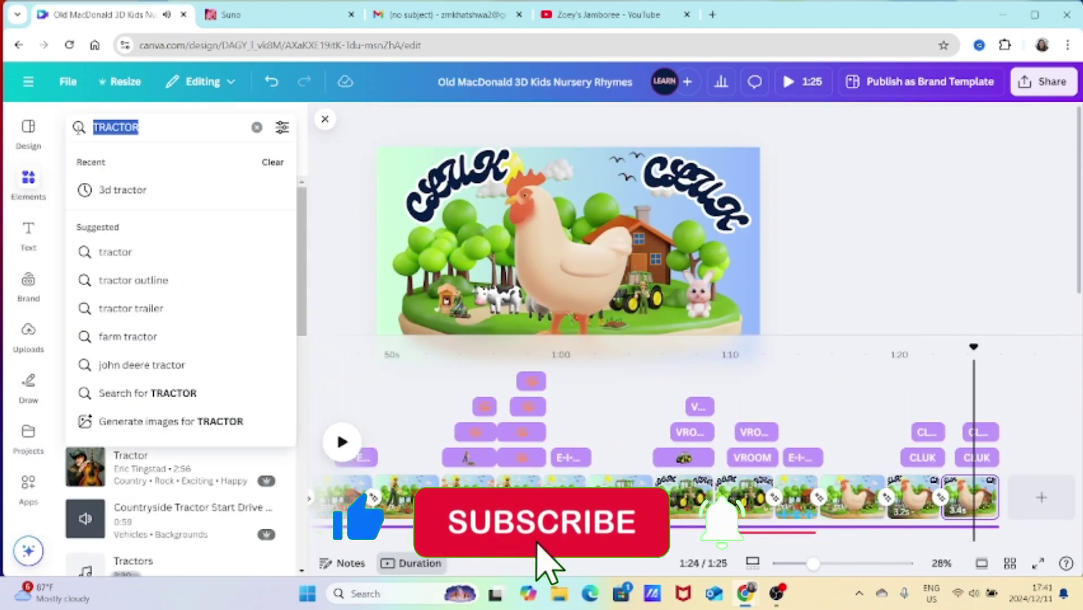
text(CHICKEN CLUCK)
key(Return)
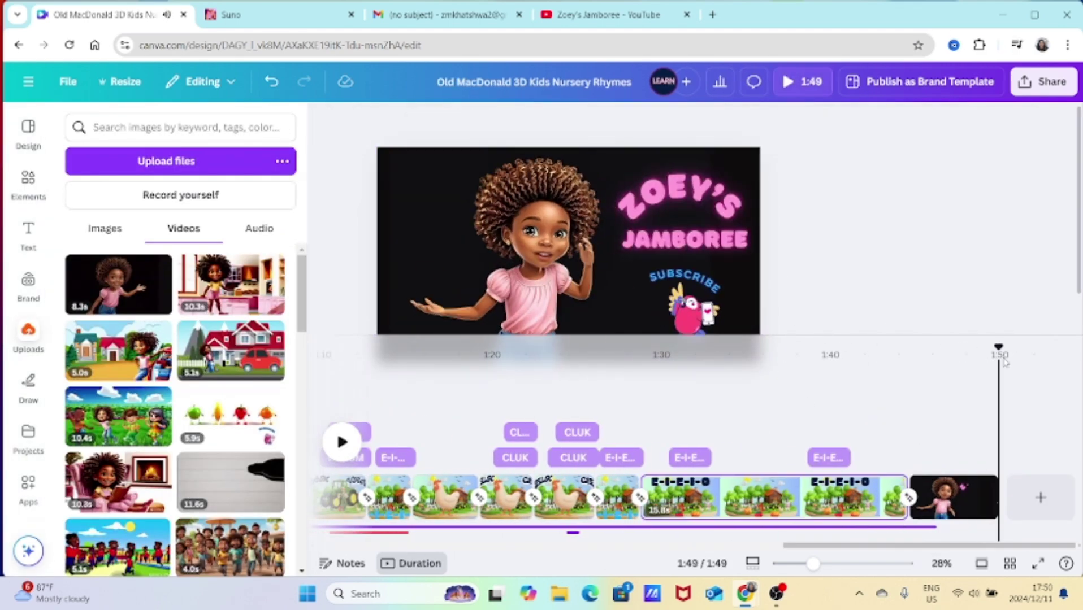
Play the completed nursery rhyme video in the full preview
click(789, 88)
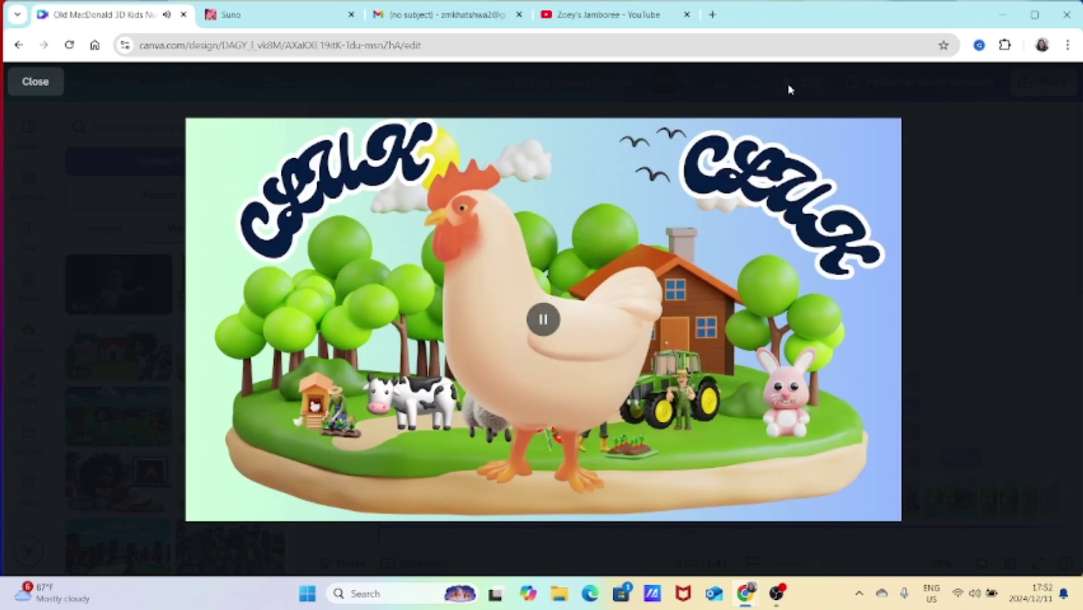